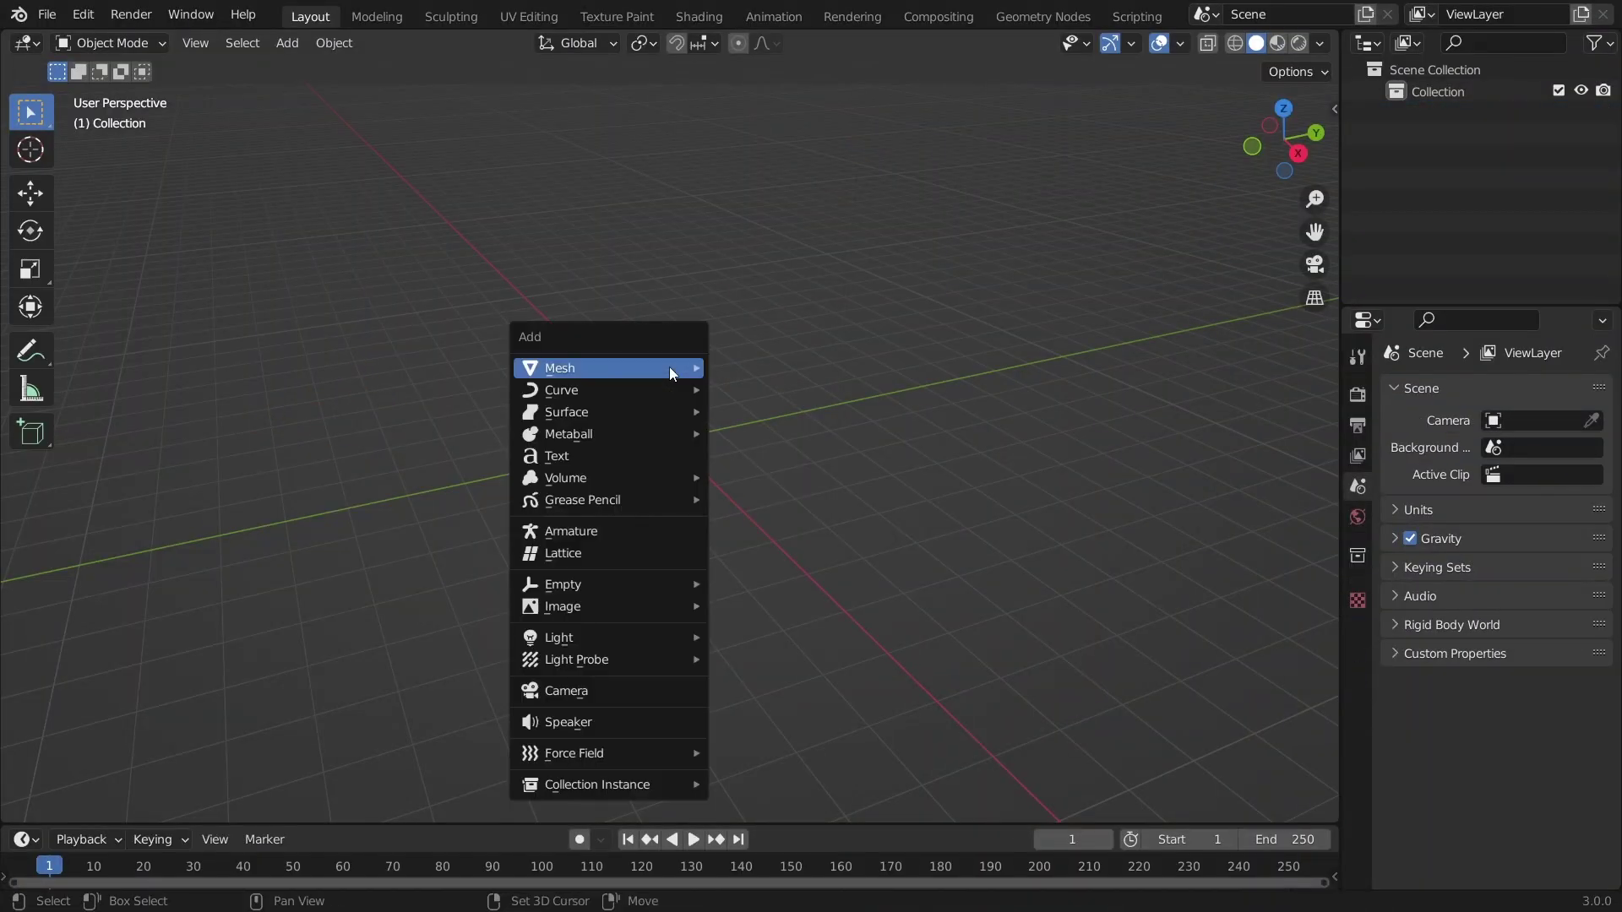
Add an ico sphere mesh to the empty scene with 1 subdivision.
left_click(791, 458)
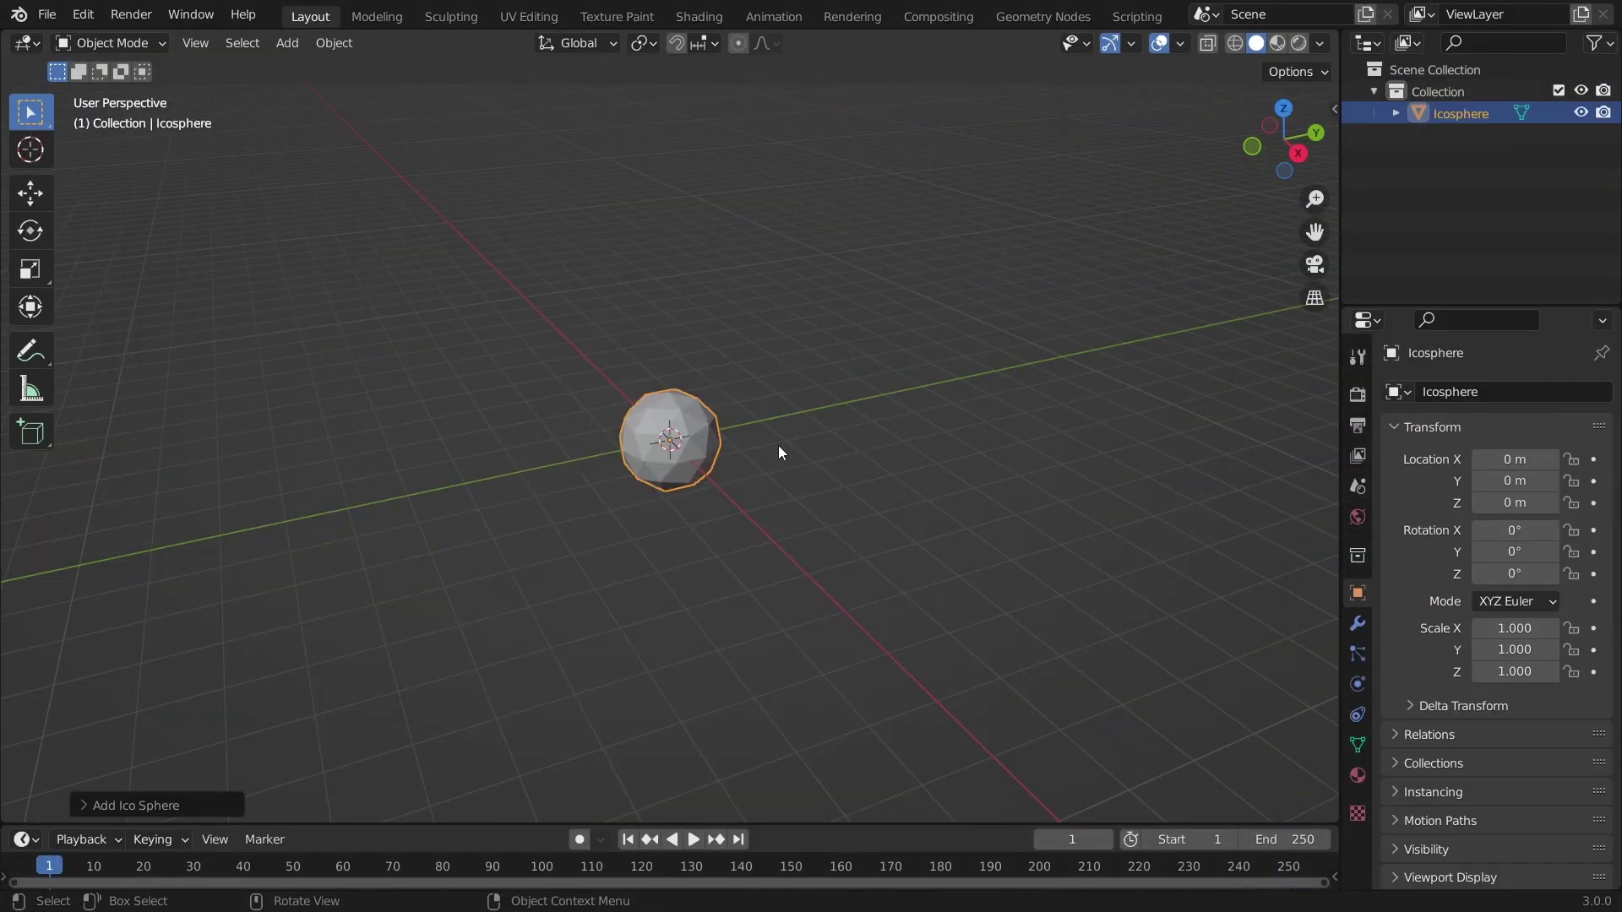
left_click(86, 805)
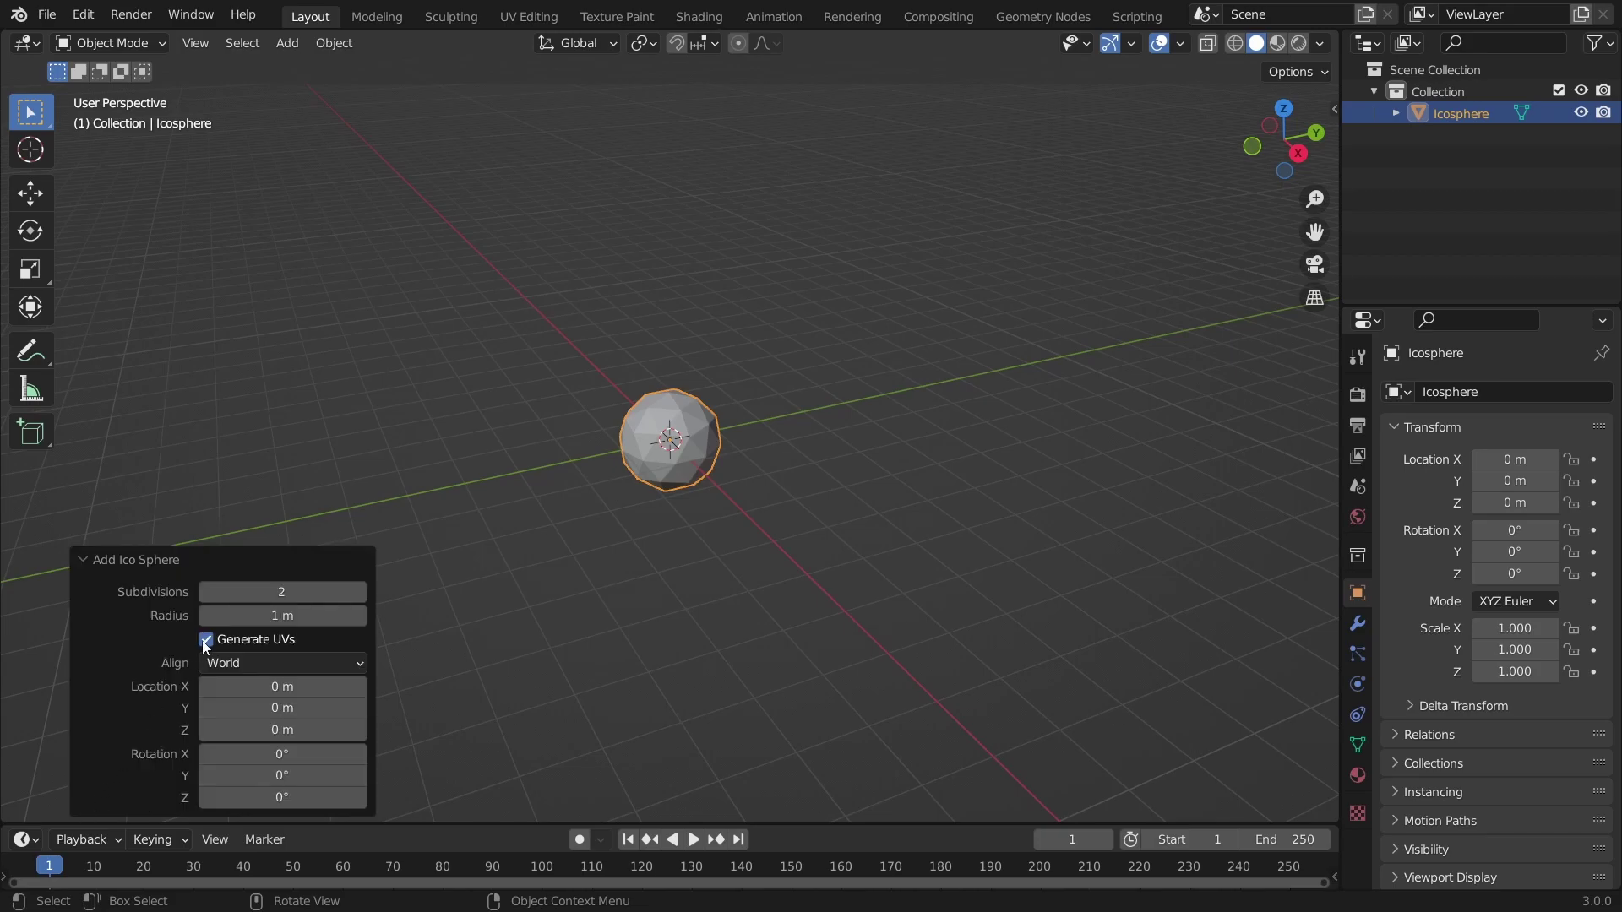
left_click(207, 592)
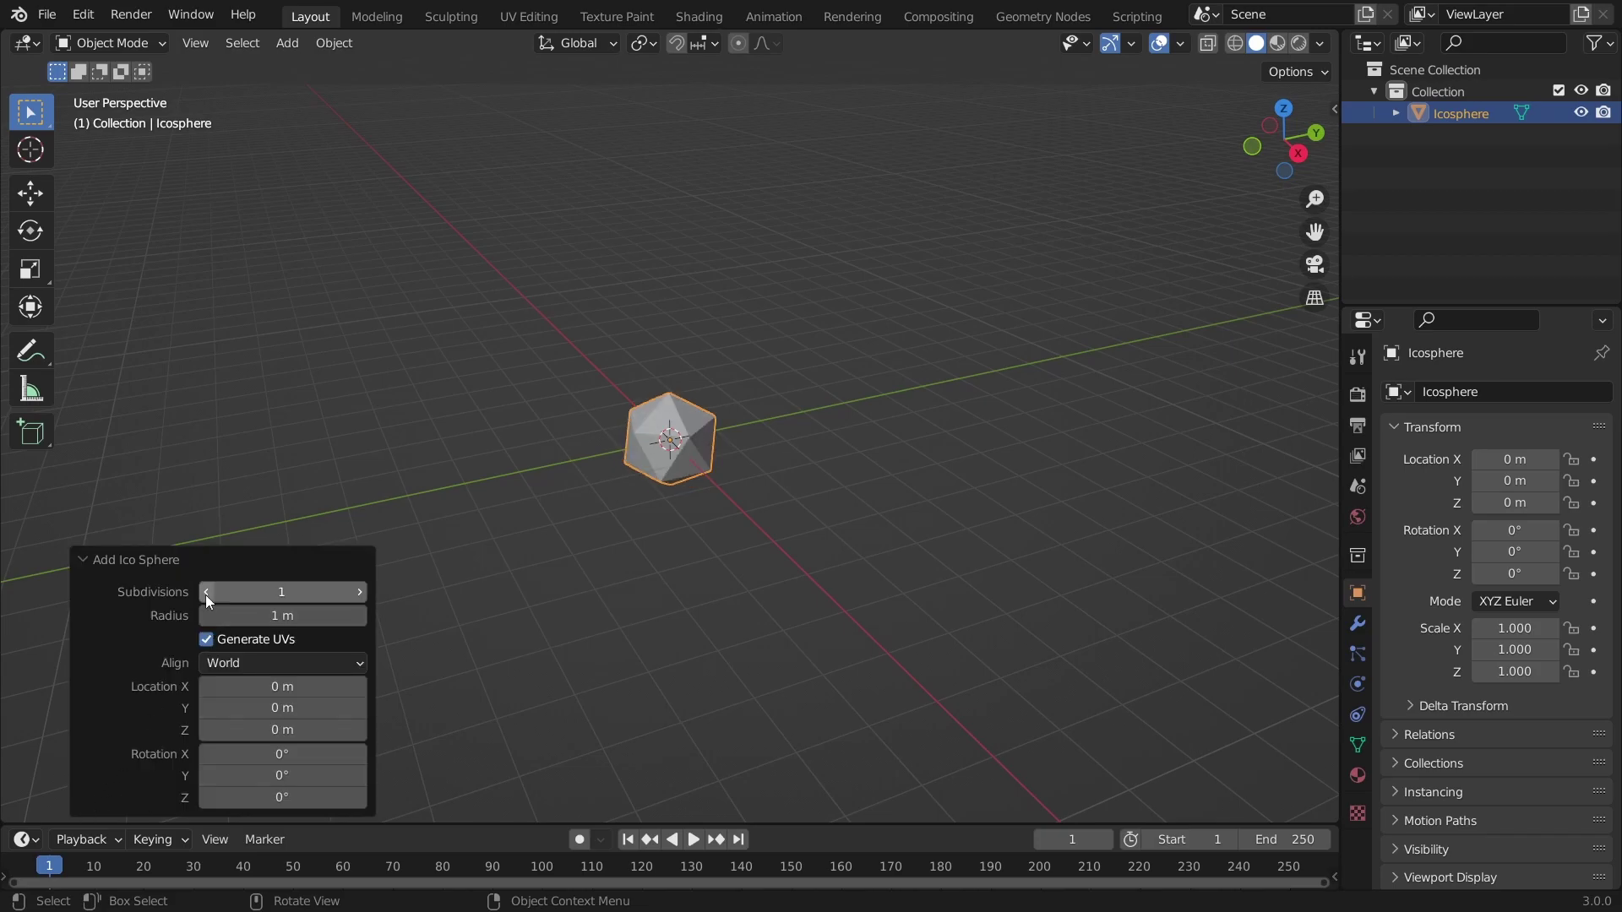
left_click(86, 561)
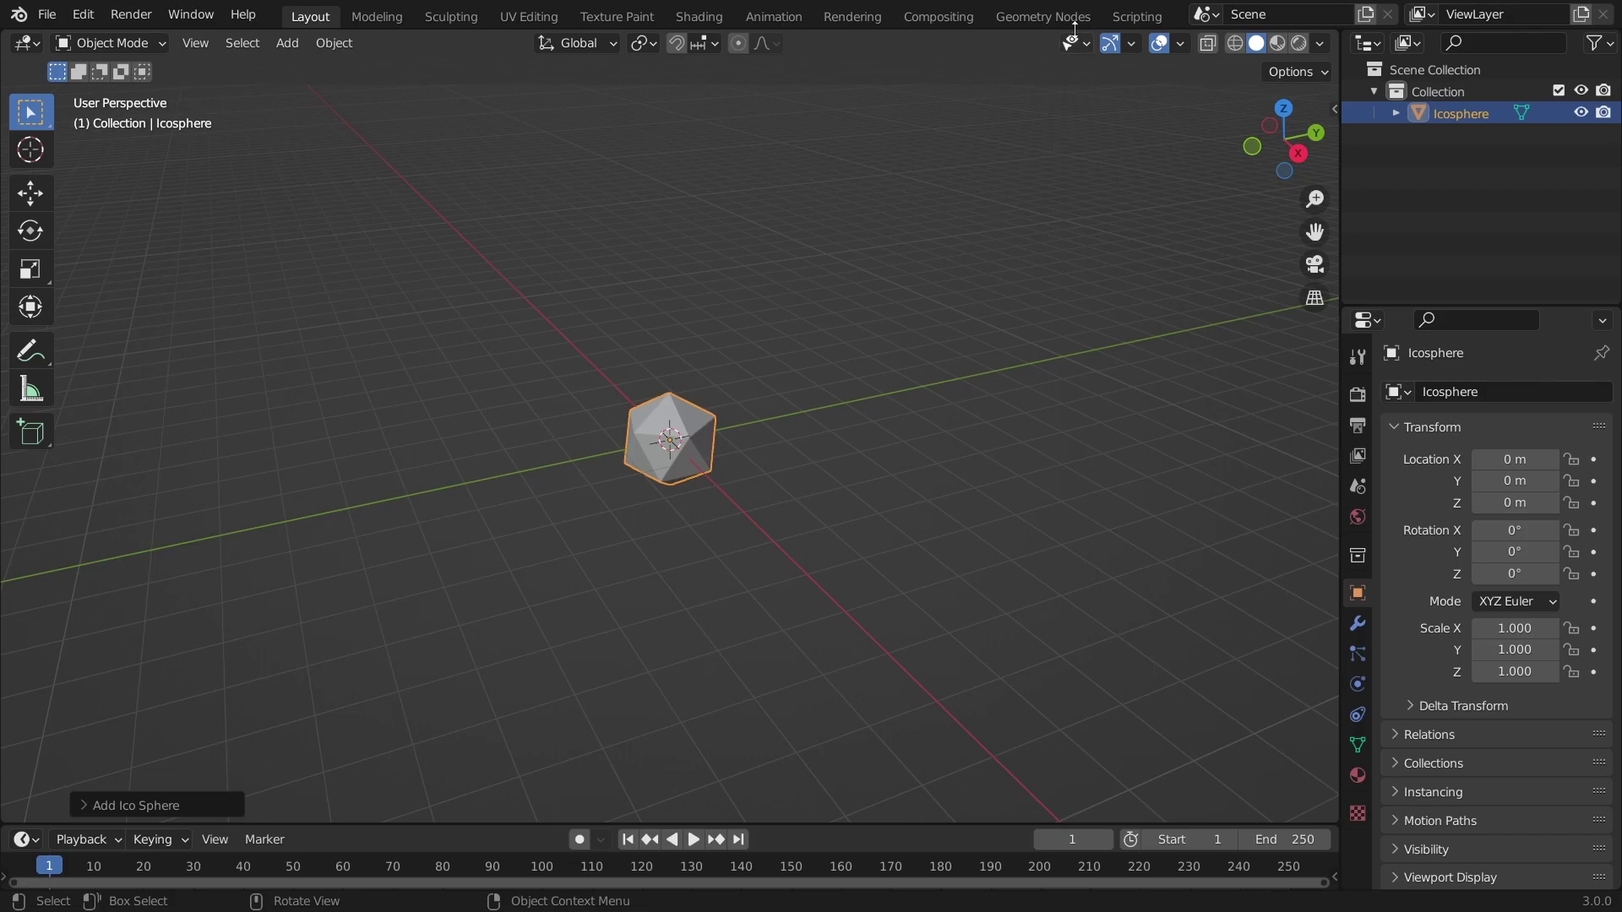
Create a new geometry node tree for the icosphere and space its Group Input and Group Output nodes apart.
left_click(1043, 16)
left_click_drag(555, 397, 494, 389)
left_click(646, 497)
left_click_drag(806, 484, 946, 418)
scroll(978, 356, "up", 5)
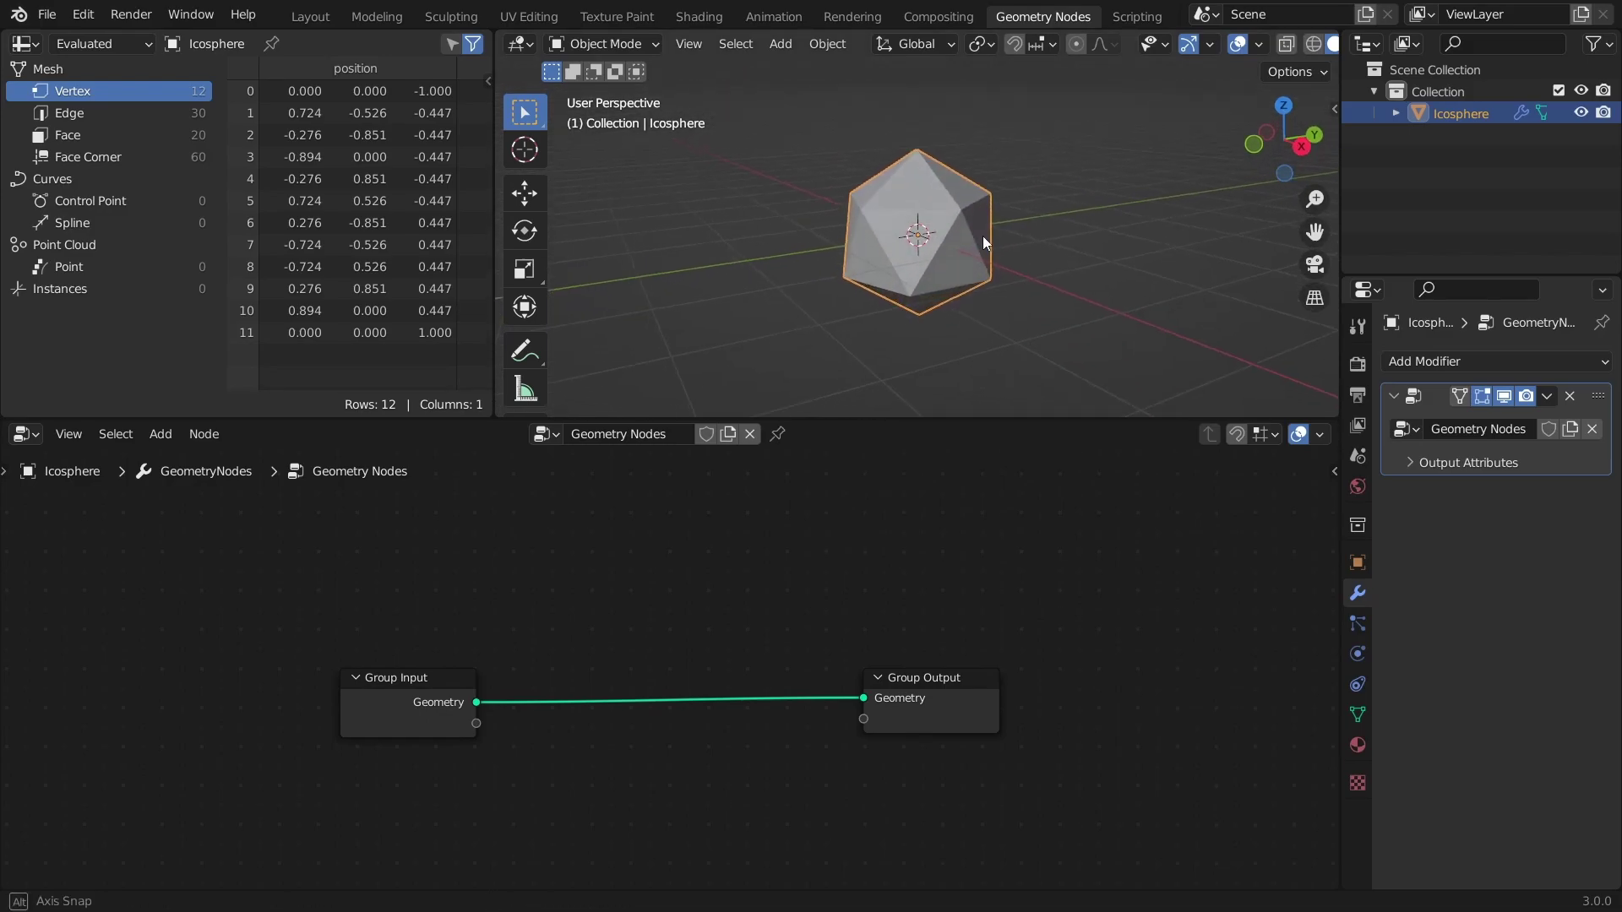
middle_click_drag(658, 676, 694, 576)
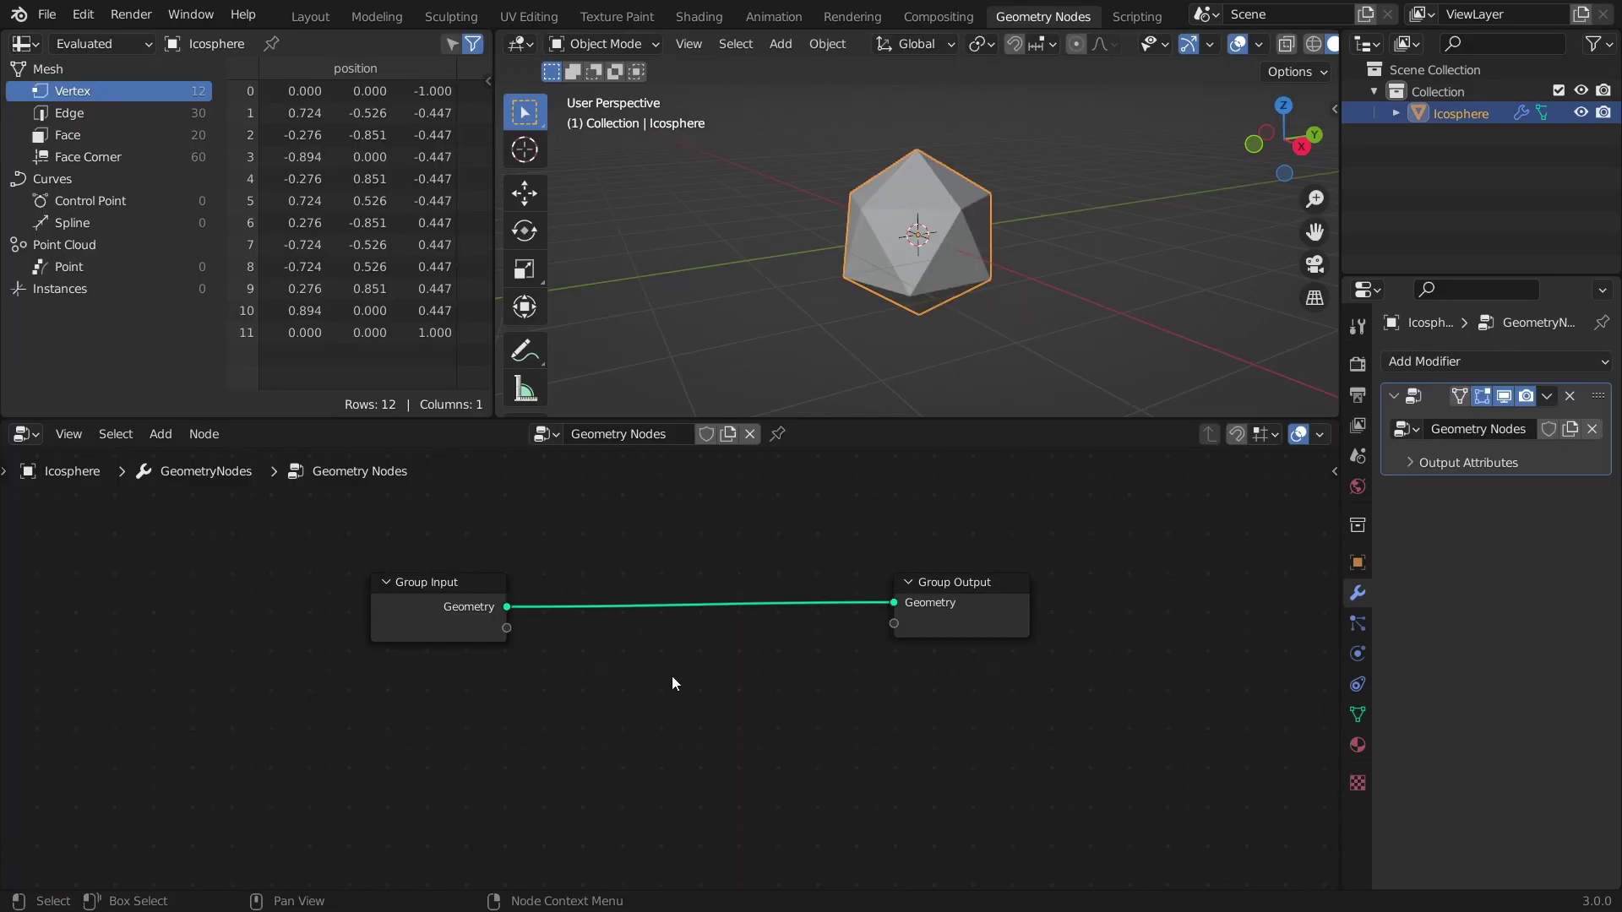
scroll(672, 676, "up", 3)
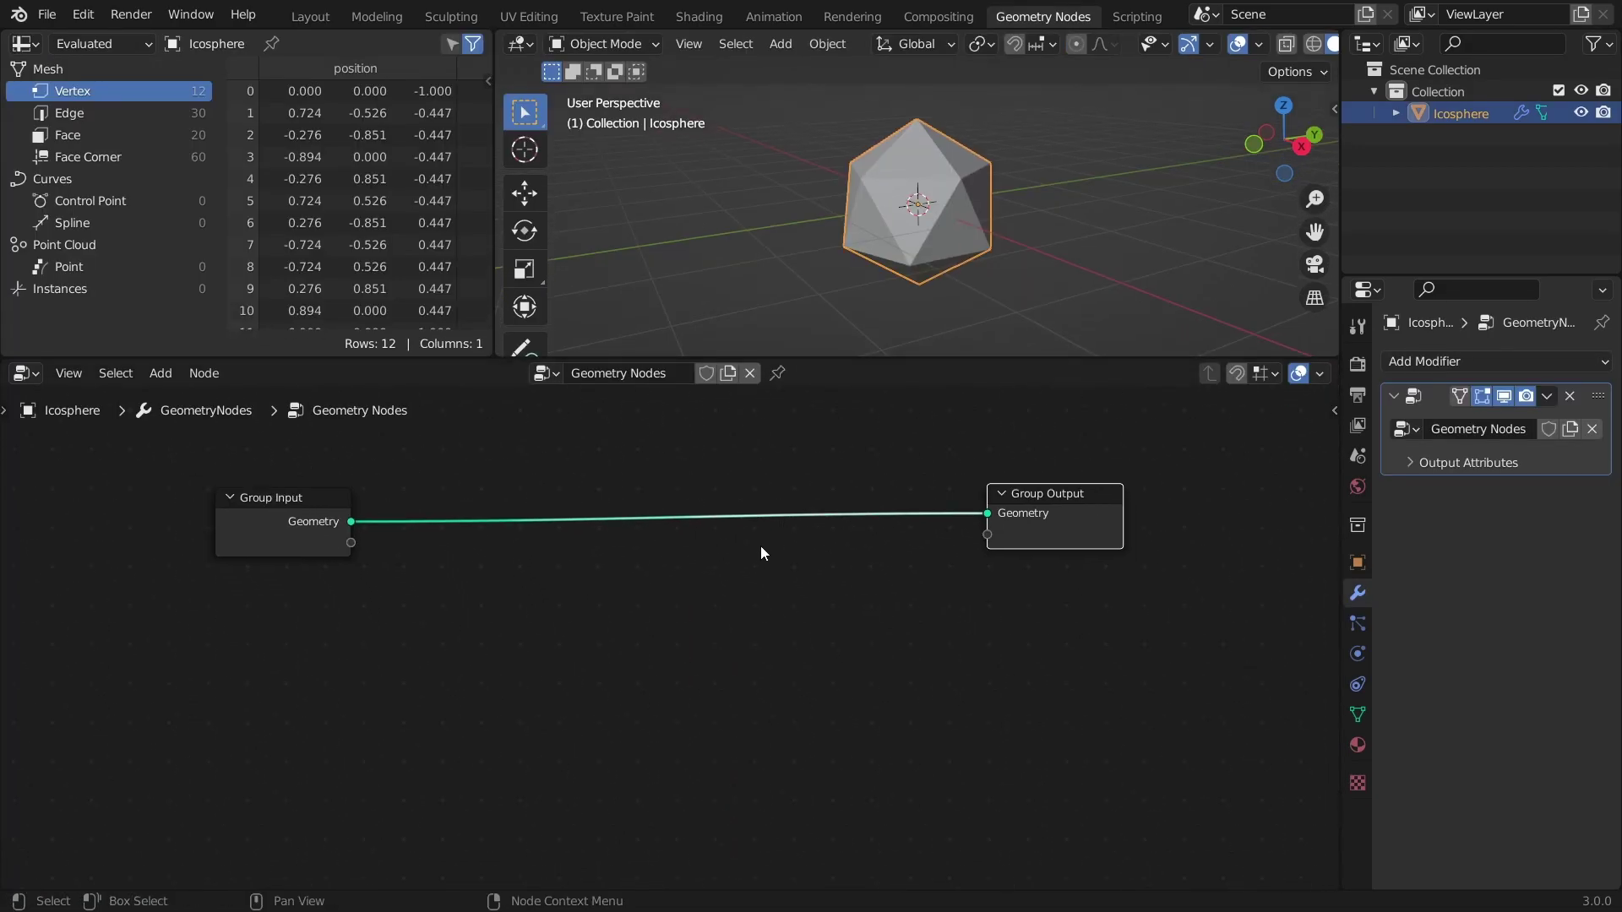
Insert an Instance on Points node between Group Input and Group Output, and feed the input geometry into its Instance socket as well.
key("shift+a")
mouse_move(722, 503)
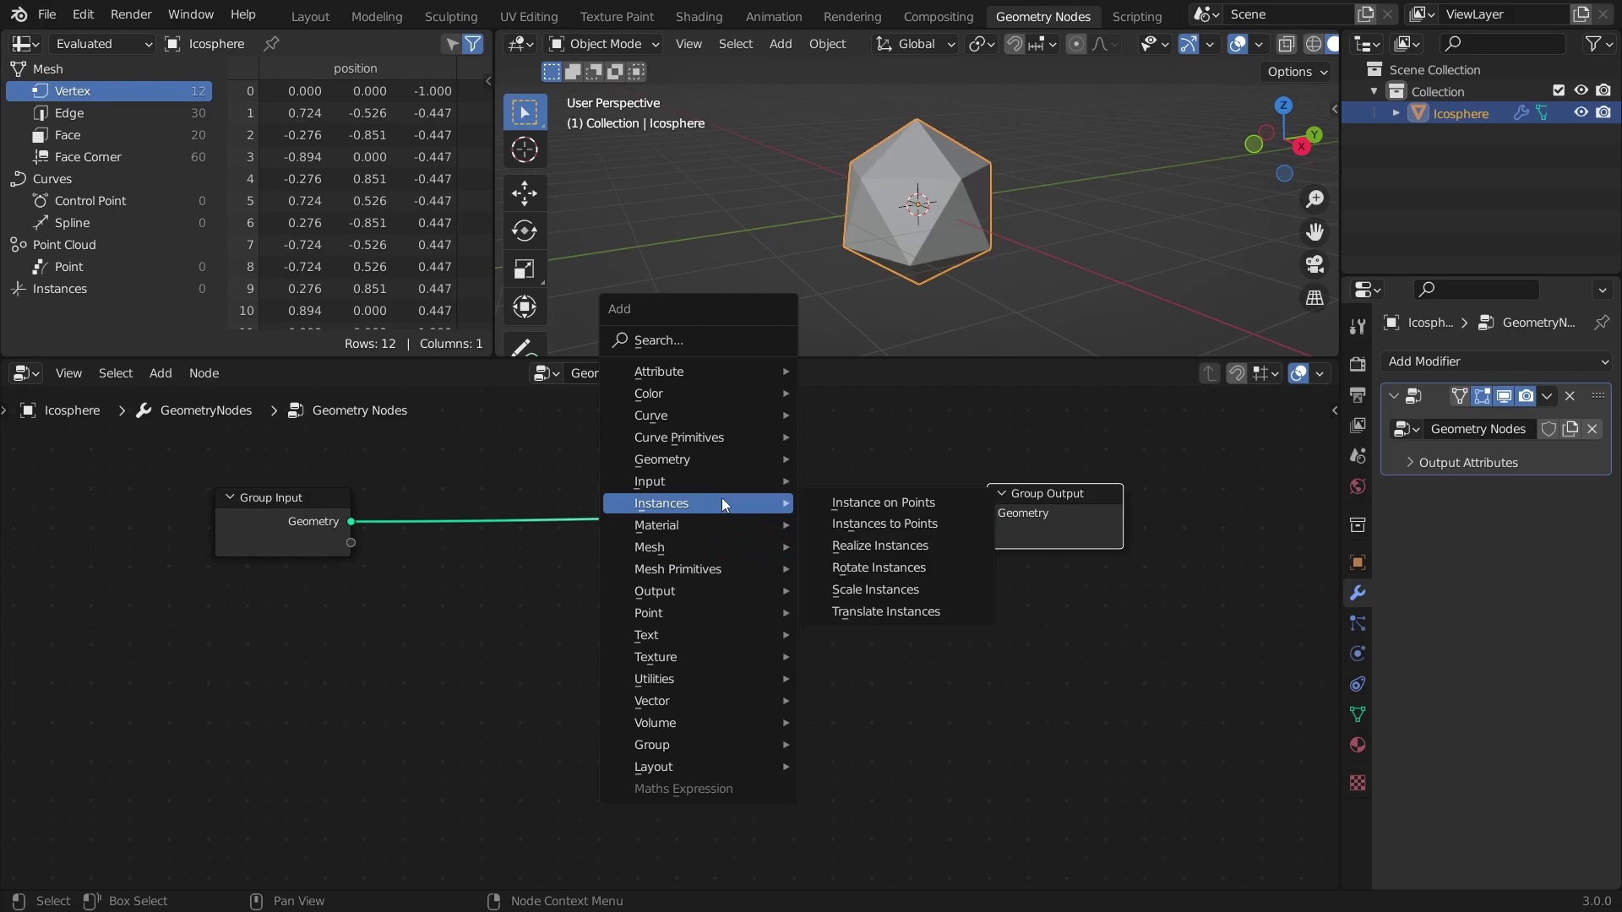
left_click(896, 505)
left_click(586, 530)
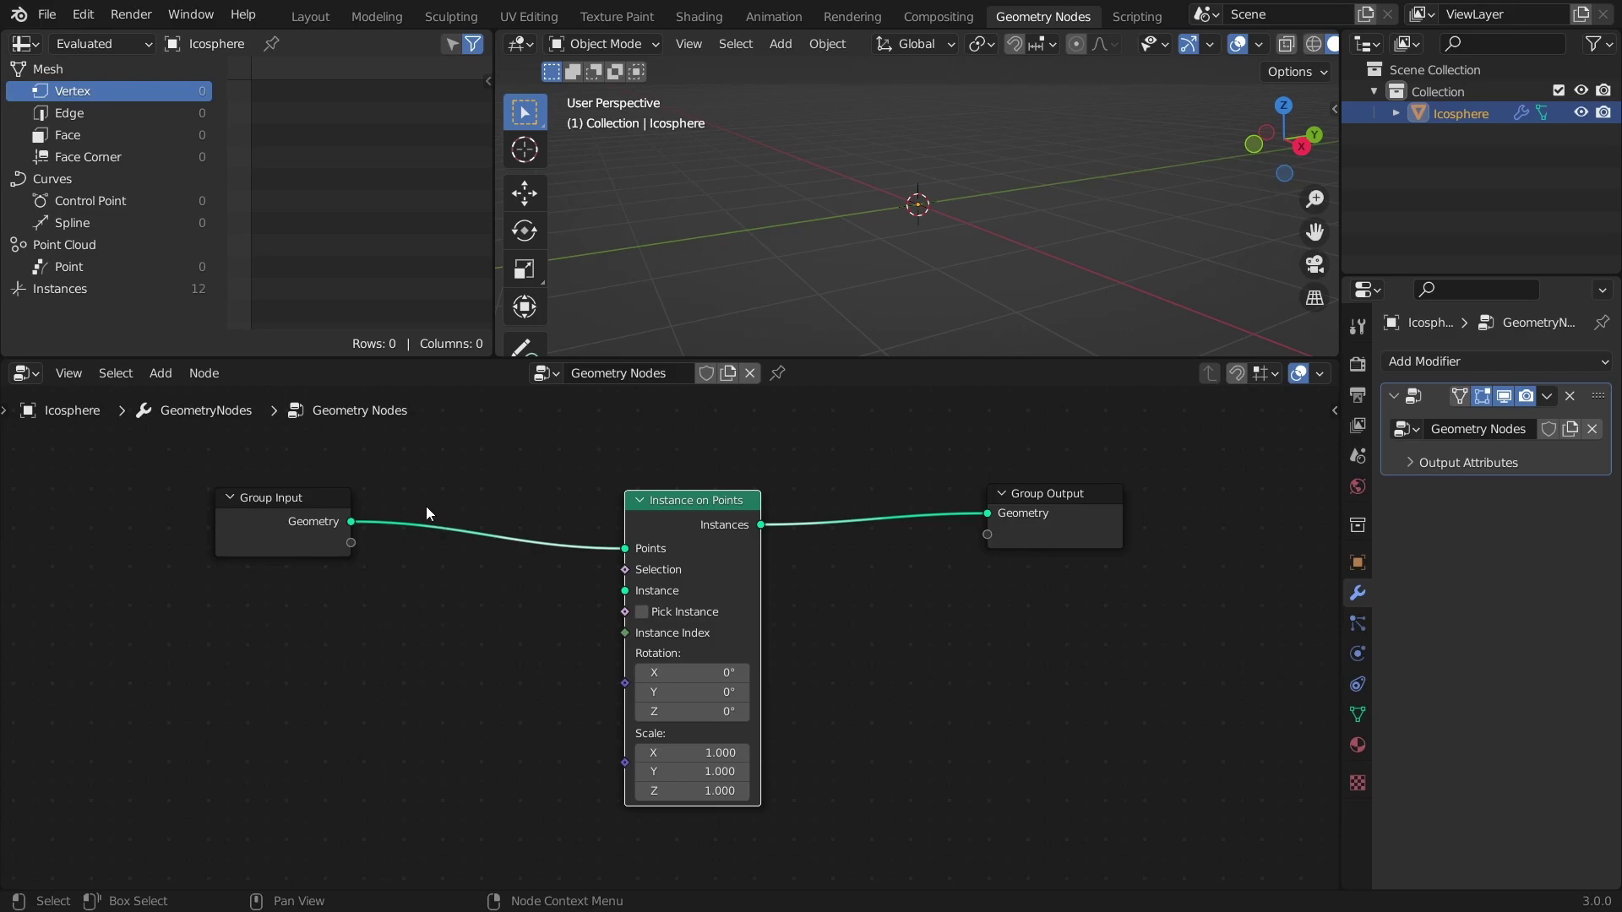
left_click_drag(353, 521, 627, 590)
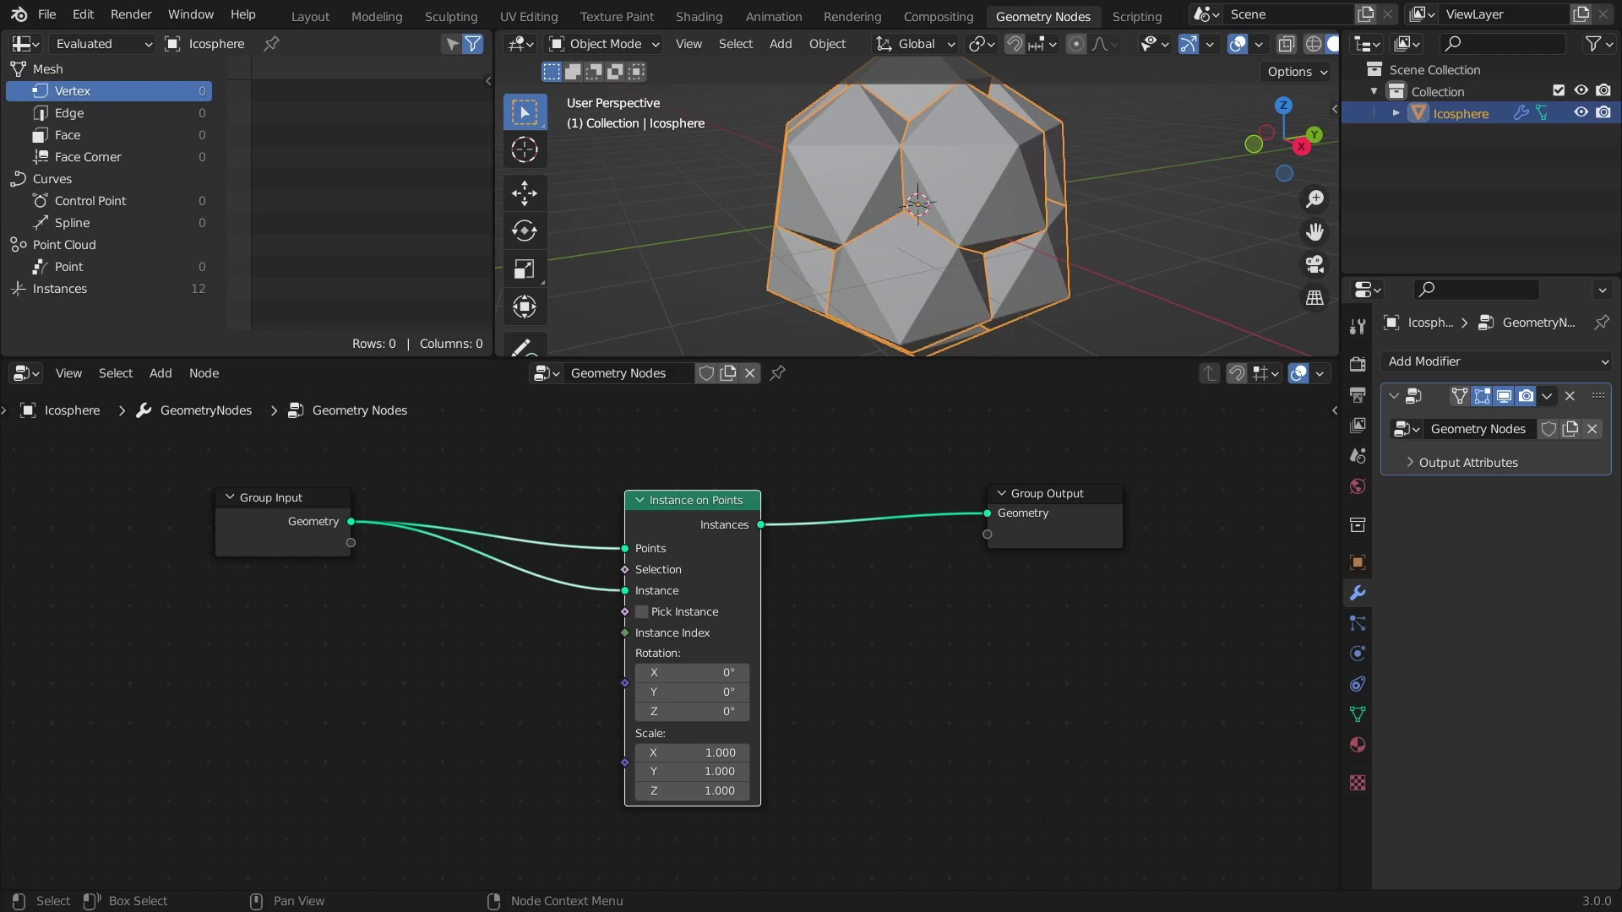
Set the Instance on Points scale to 0.4 on X, Y and Z.
left_click_drag(680, 752, 680, 791)
type("0.4")
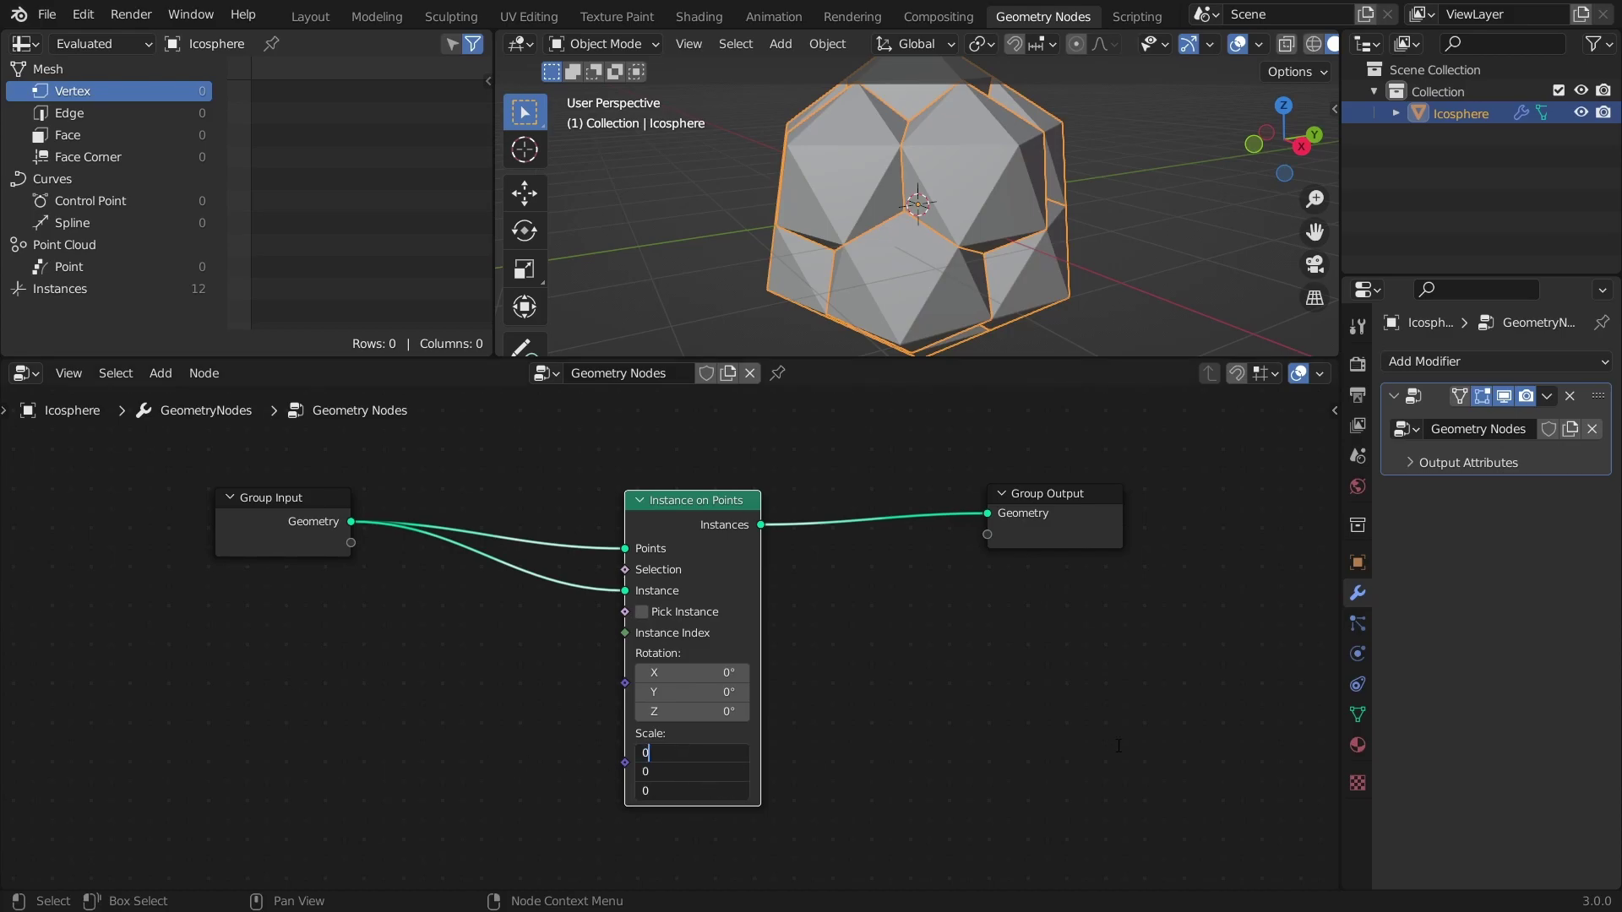
key("Return")
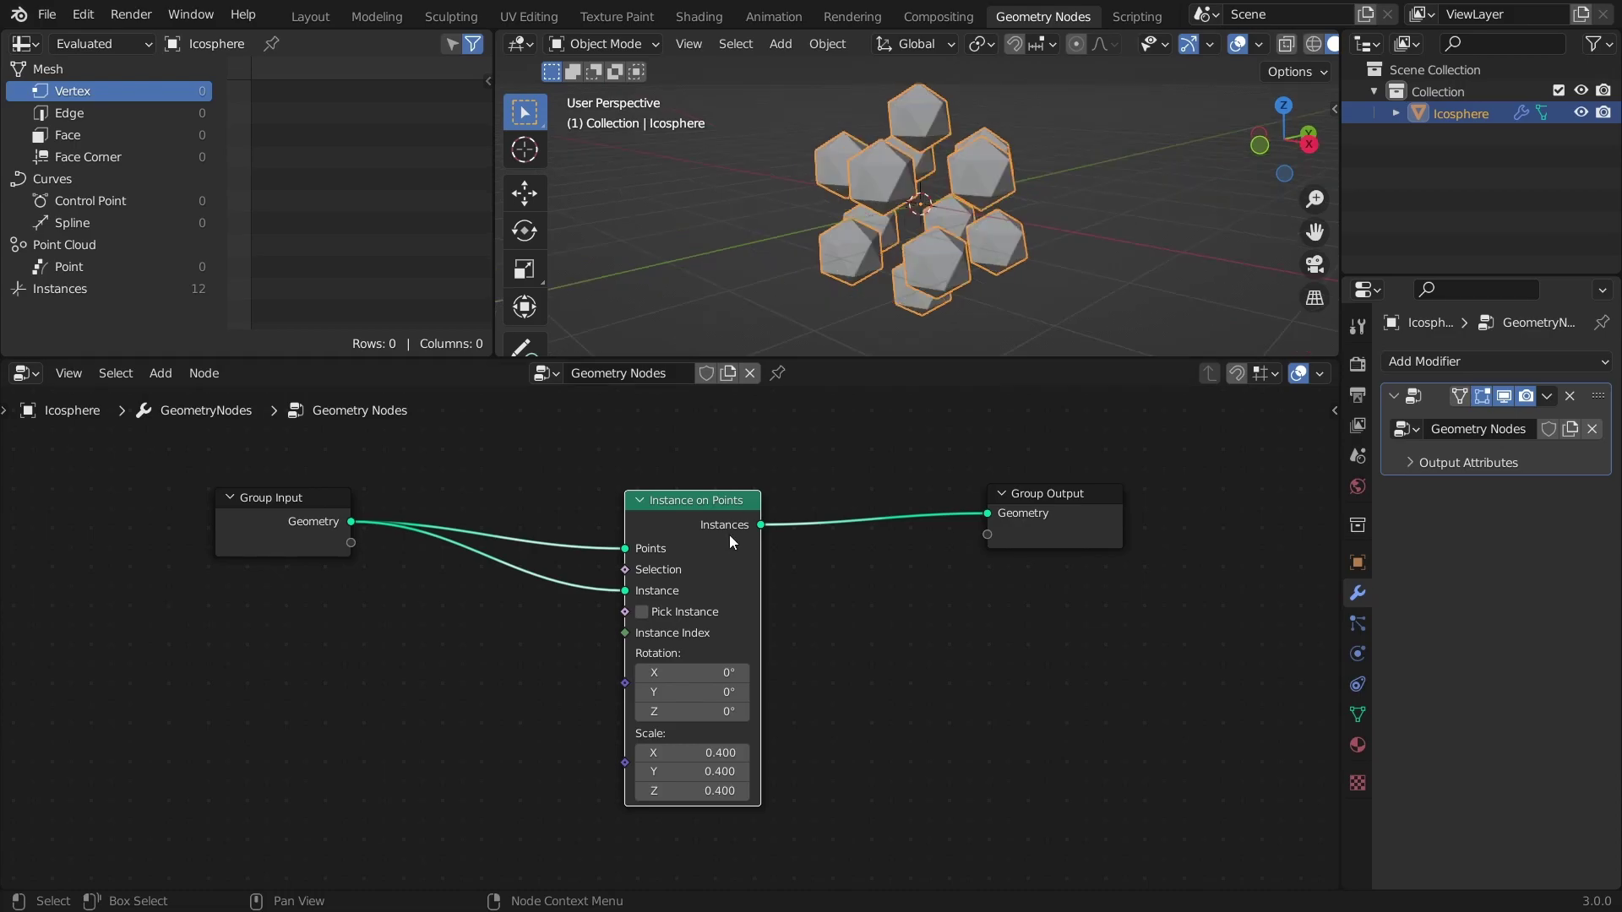
Insert a Join Geometry node before Group Output, connect the Group Input geometry to it, and save the file.
key("g")
key("Return")
key("shift+a")
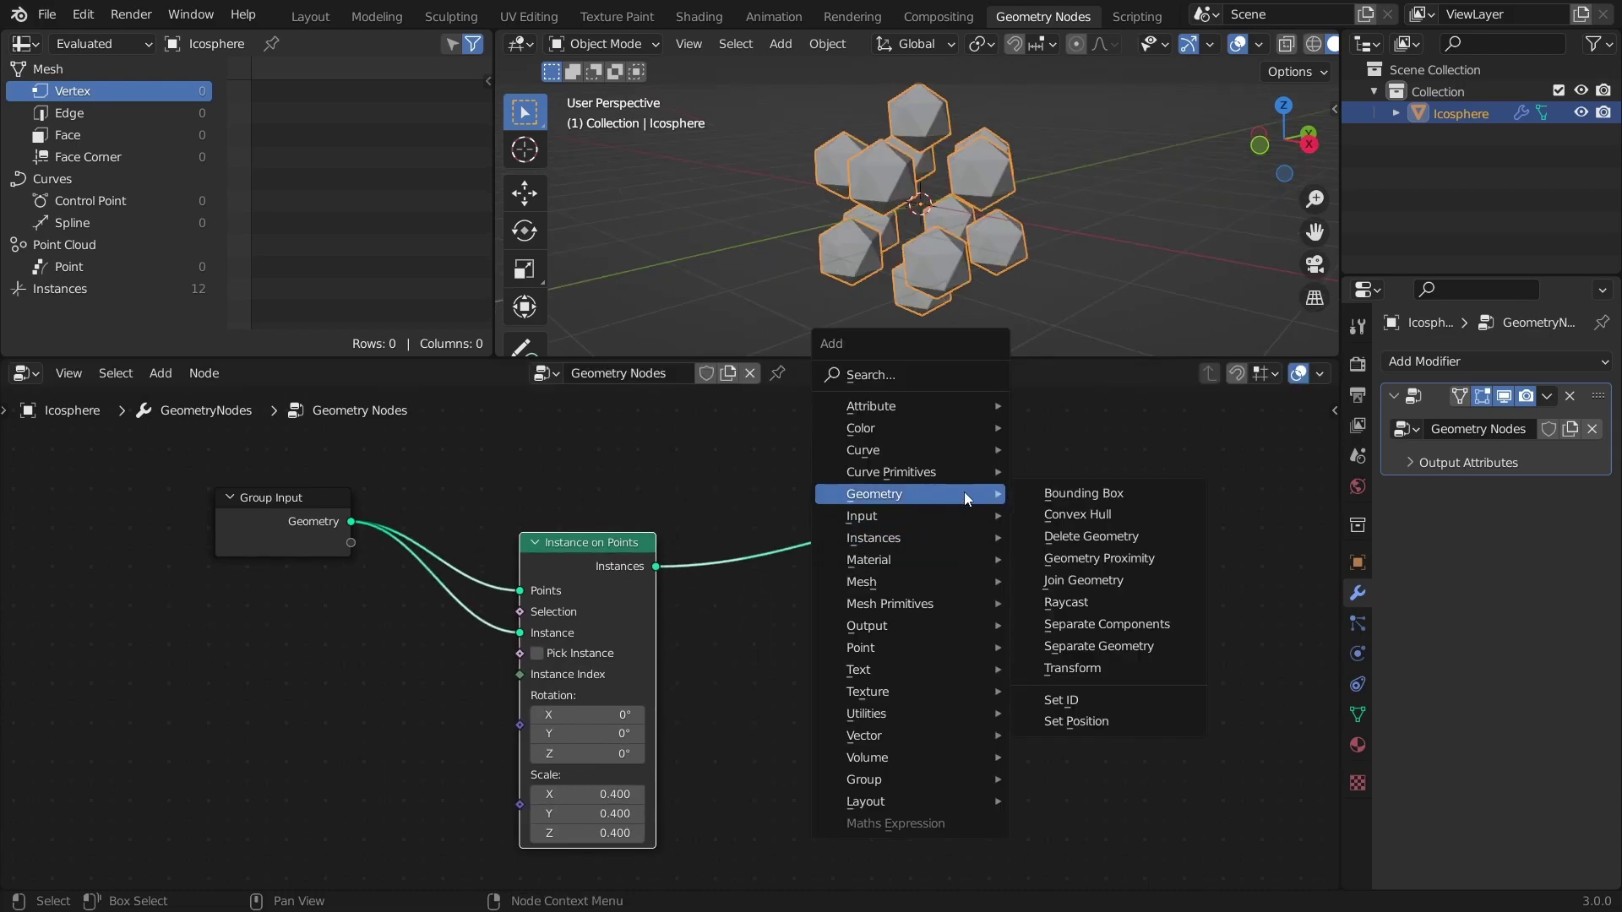
left_click(1119, 577)
left_click(859, 516)
left_click_drag(859, 516, 870, 481)
left_click_drag(336, 510, 785, 507)
middle_click_drag(851, 237, 921, 228)
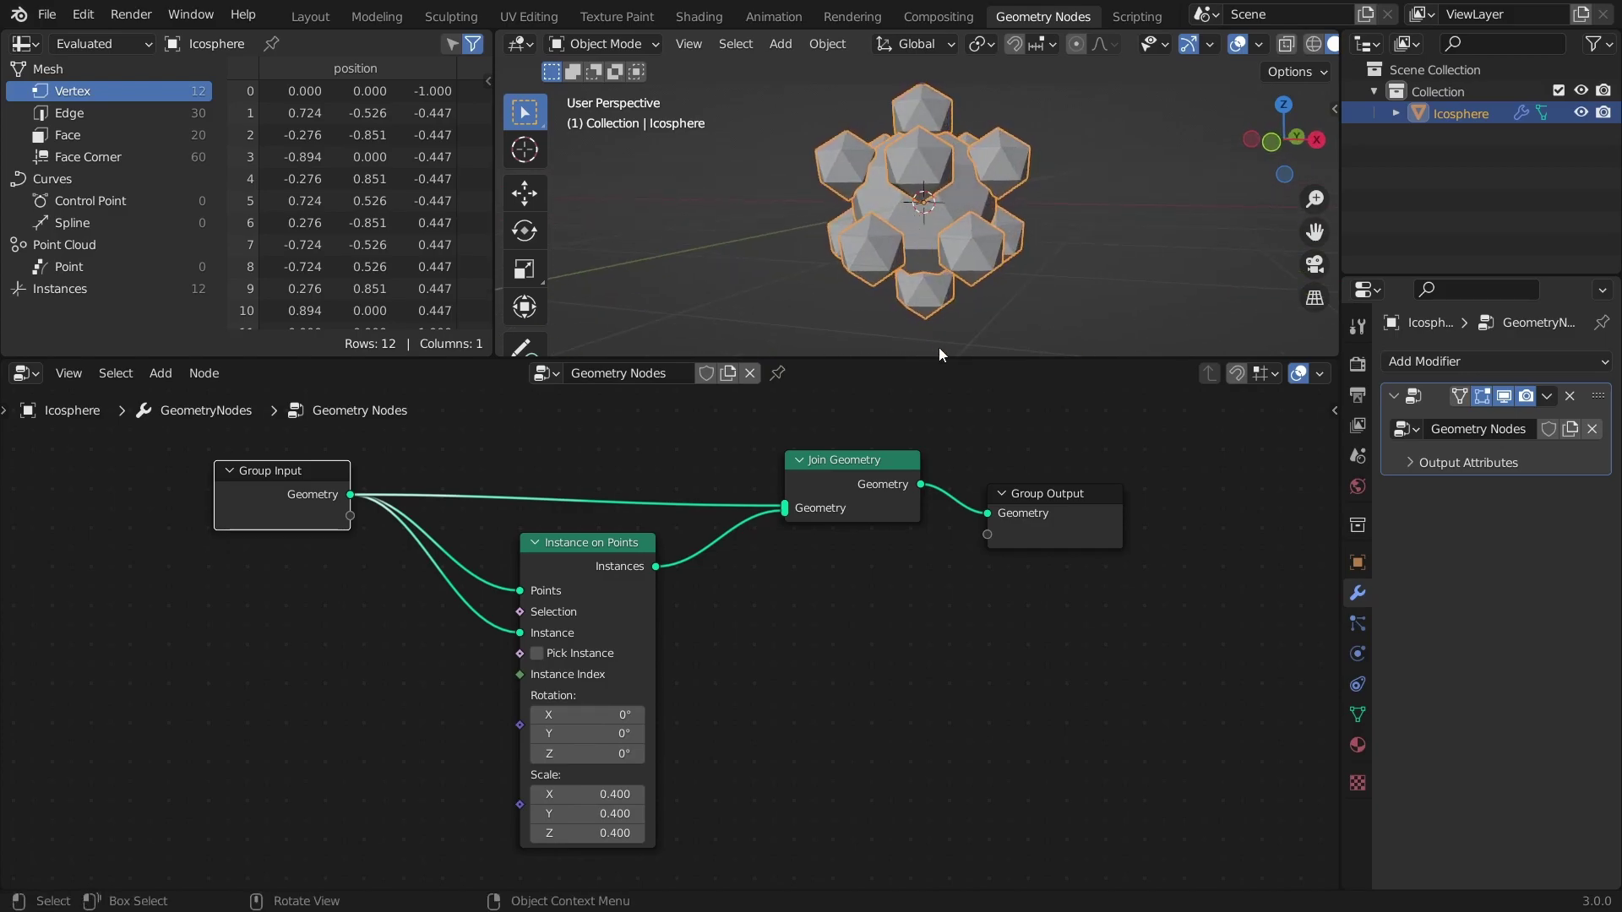
key("ctrl+s")
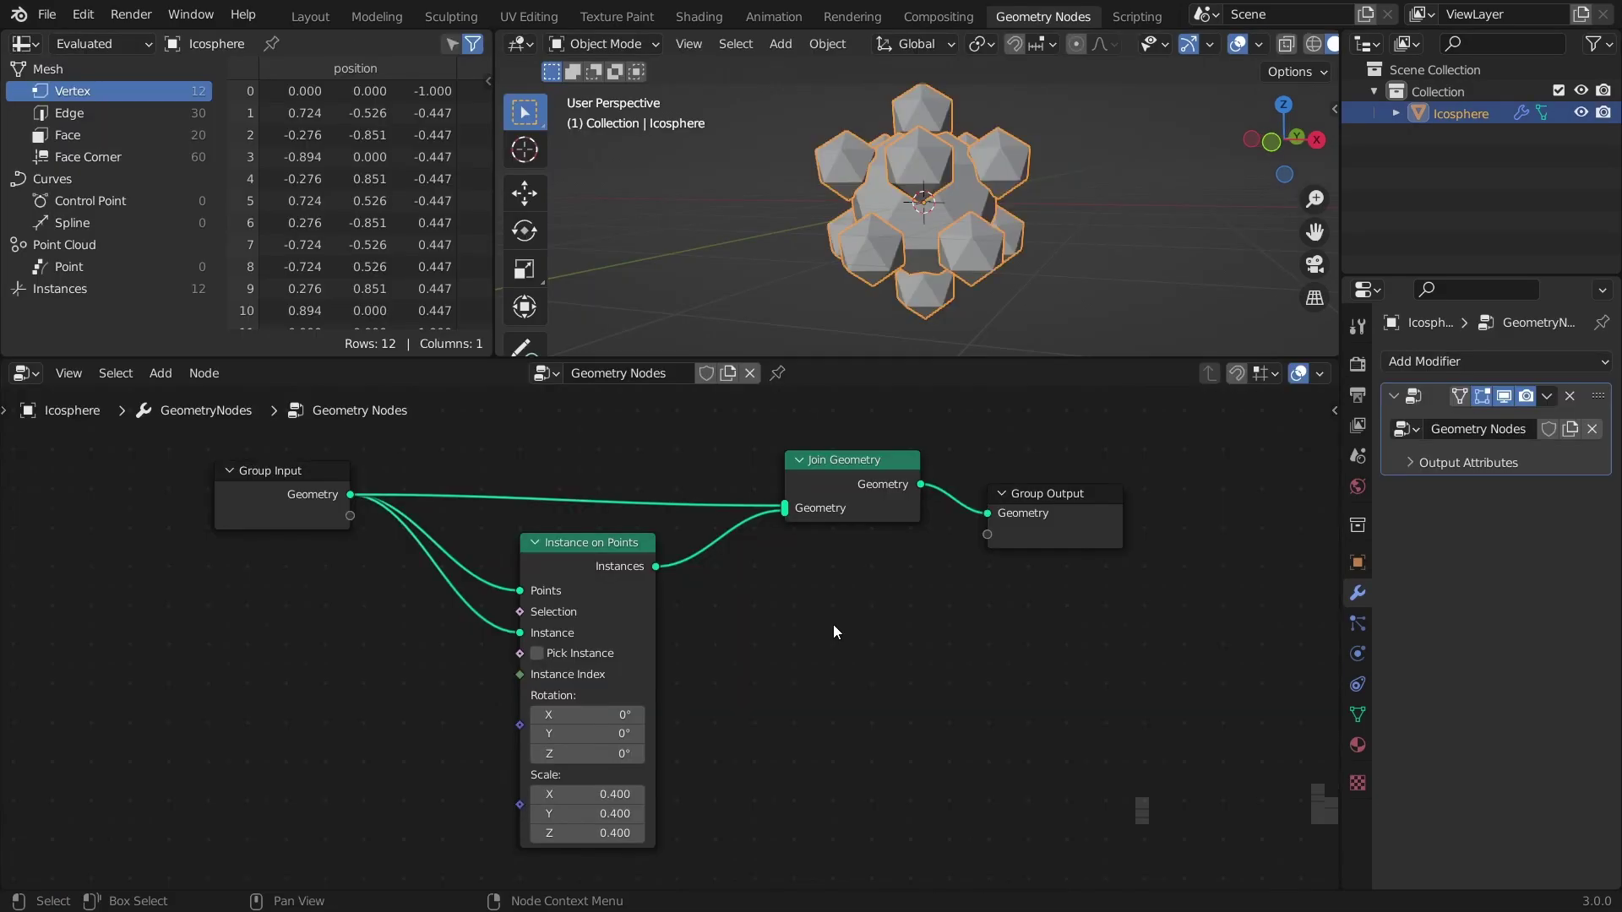
Duplicate the Instance on Points node and link the first node's Instances output to the copy's Points input.
middle_click_drag(833, 625, 490, 618)
left_click_drag(733, 529, 921, 528)
scroll(776, 532, "down", 1)
middle_click_drag(742, 587, 789, 550)
left_click(332, 528)
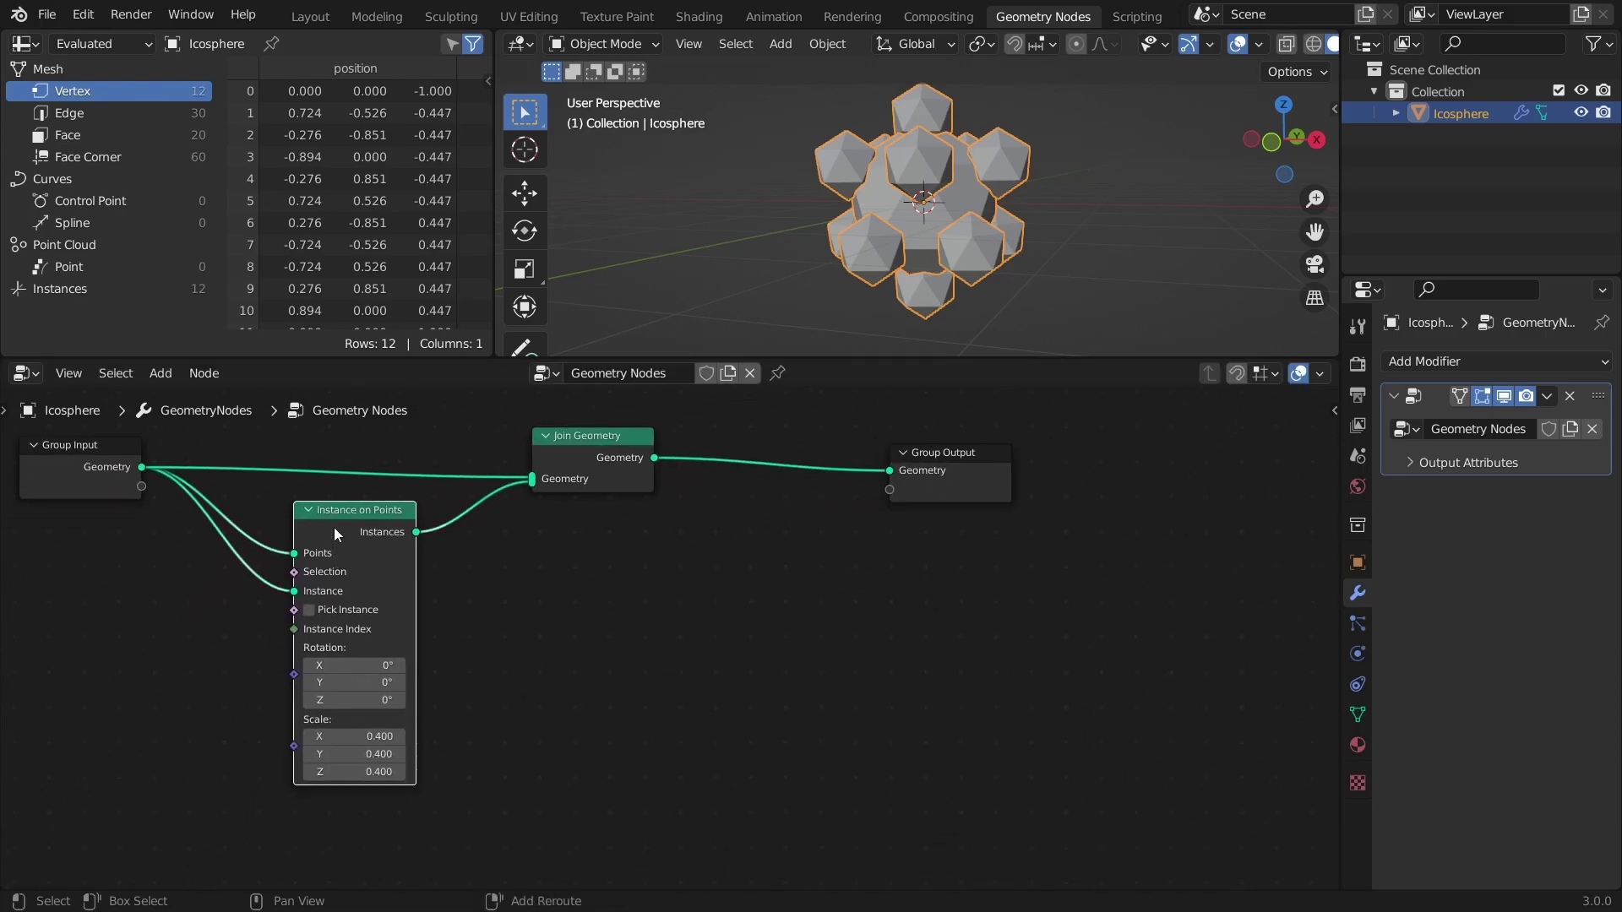
key("shift+d")
left_click(732, 543)
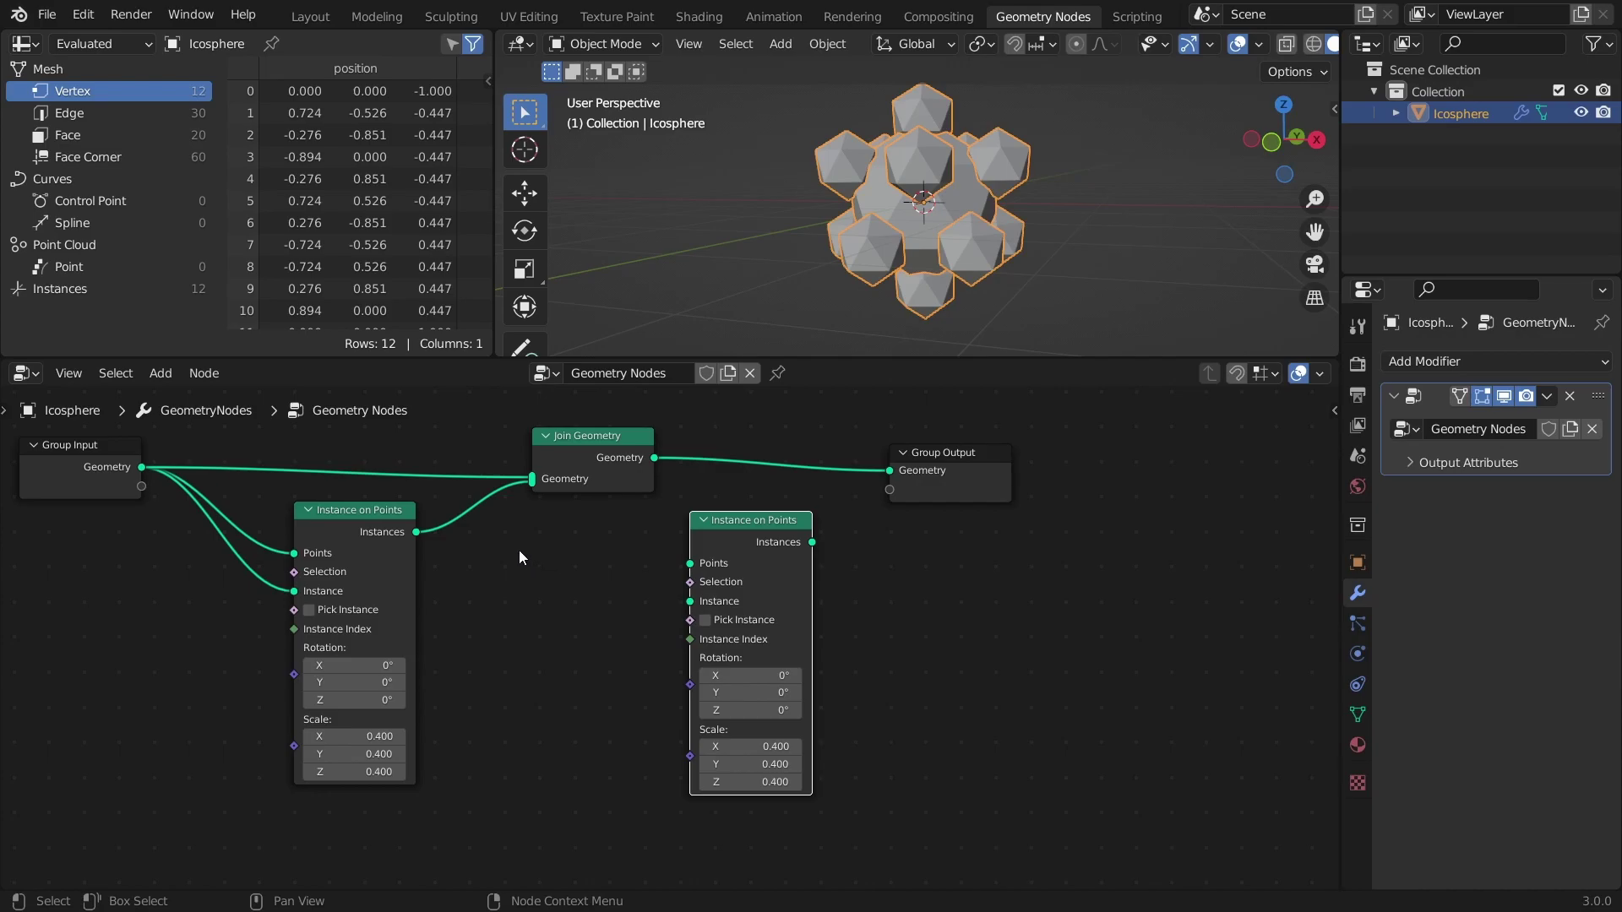
left_click_drag(419, 532, 690, 563)
Duplicate the Group Input node and connect its Geometry to the second Instance on Points node's Instance input.
left_click(81, 469)
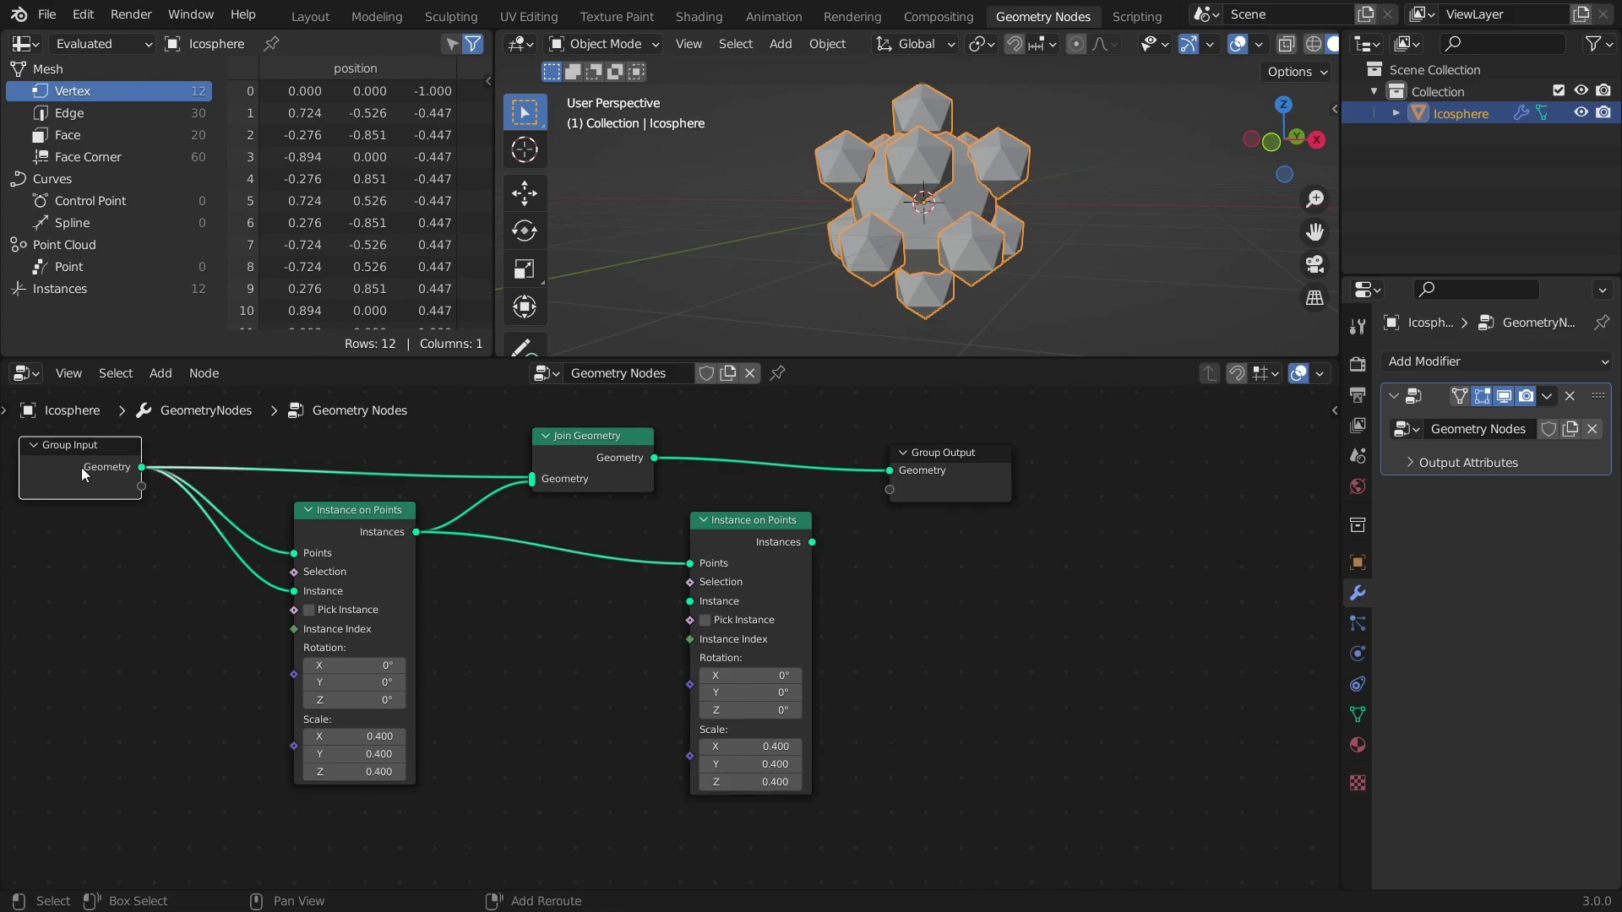
key("shift+d")
left_click(540, 610)
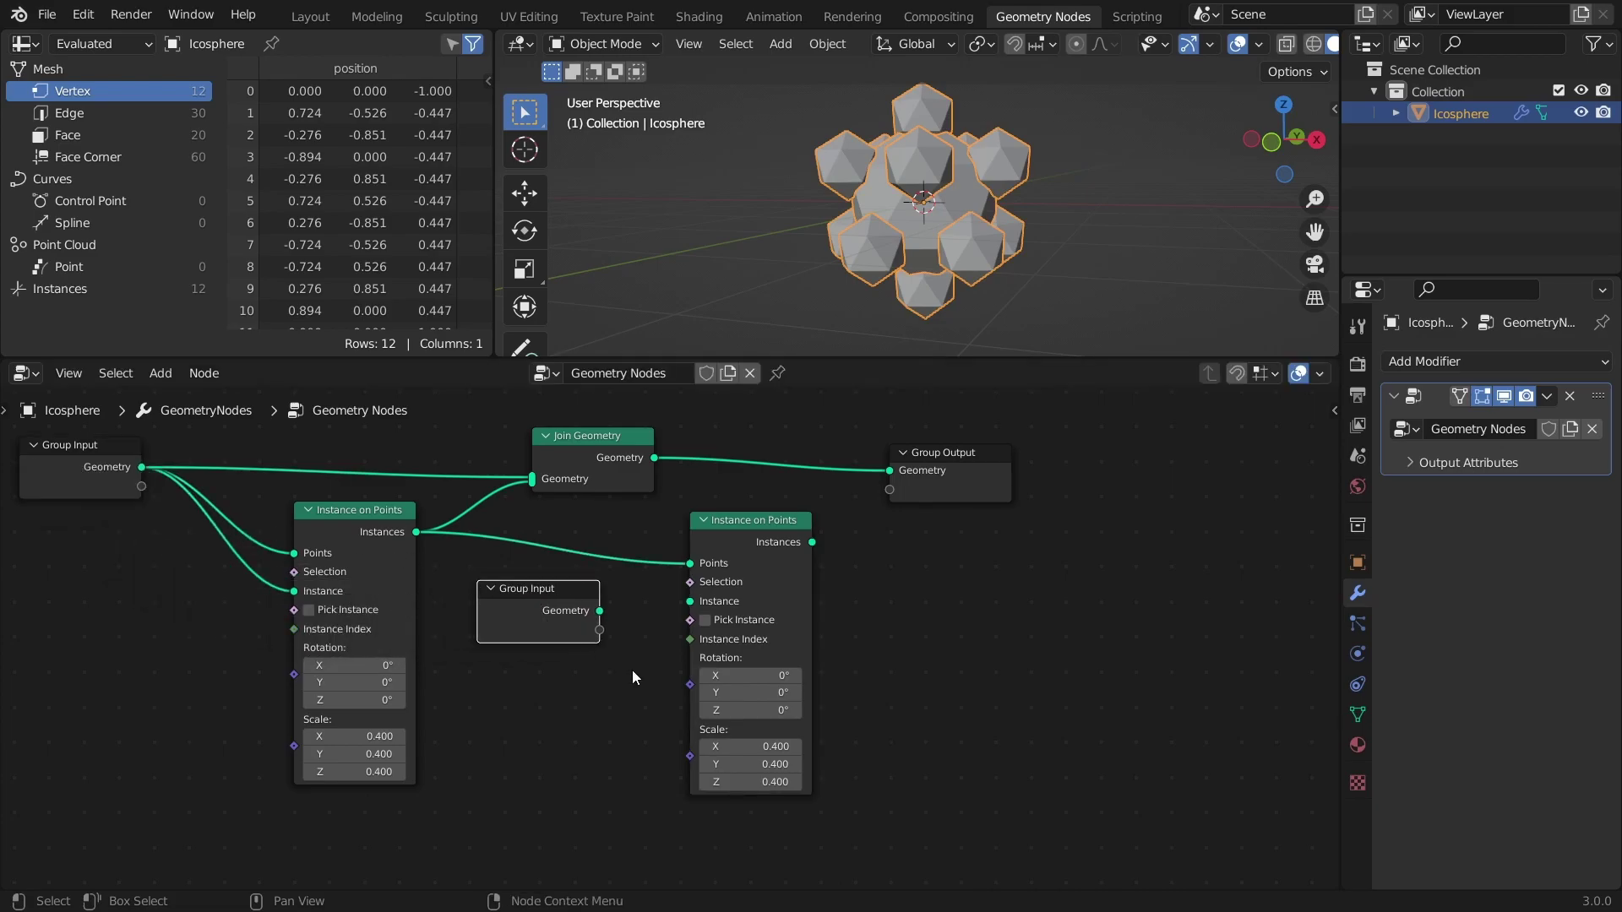
left_click_drag(600, 610, 708, 603)
Insert a duplicate Join Geometry node before Group Output and connect the second Instance on Points output to it.
left_click_drag(969, 477, 1082, 465)
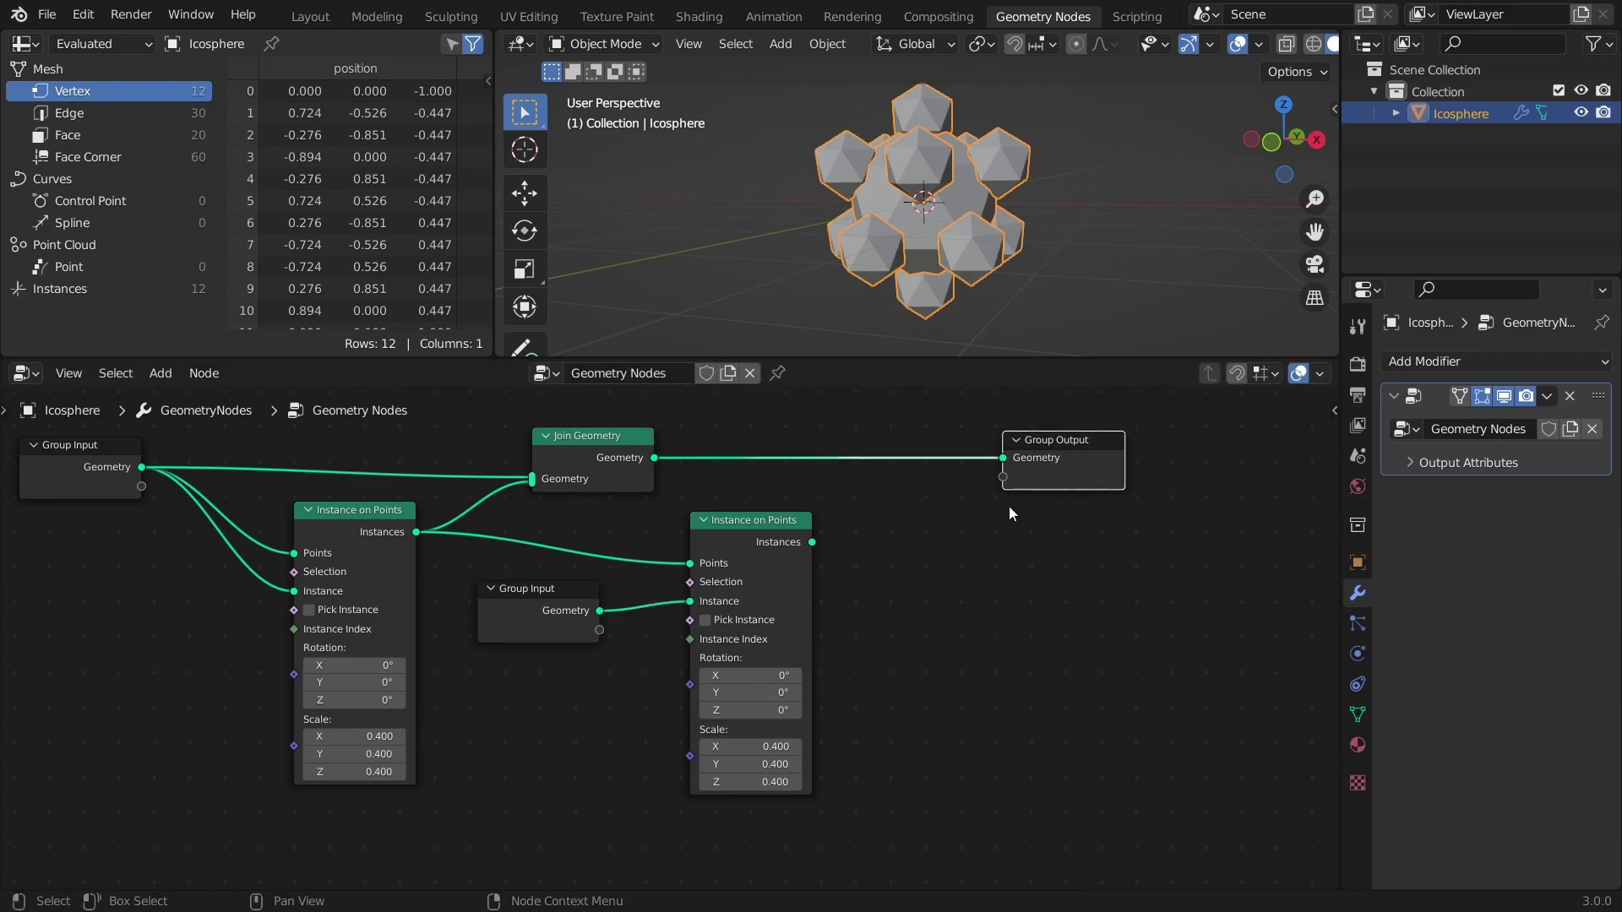
middle_click_drag(1009, 505, 999, 524)
left_click(587, 484)
key("shift+d")
key("shift+d")
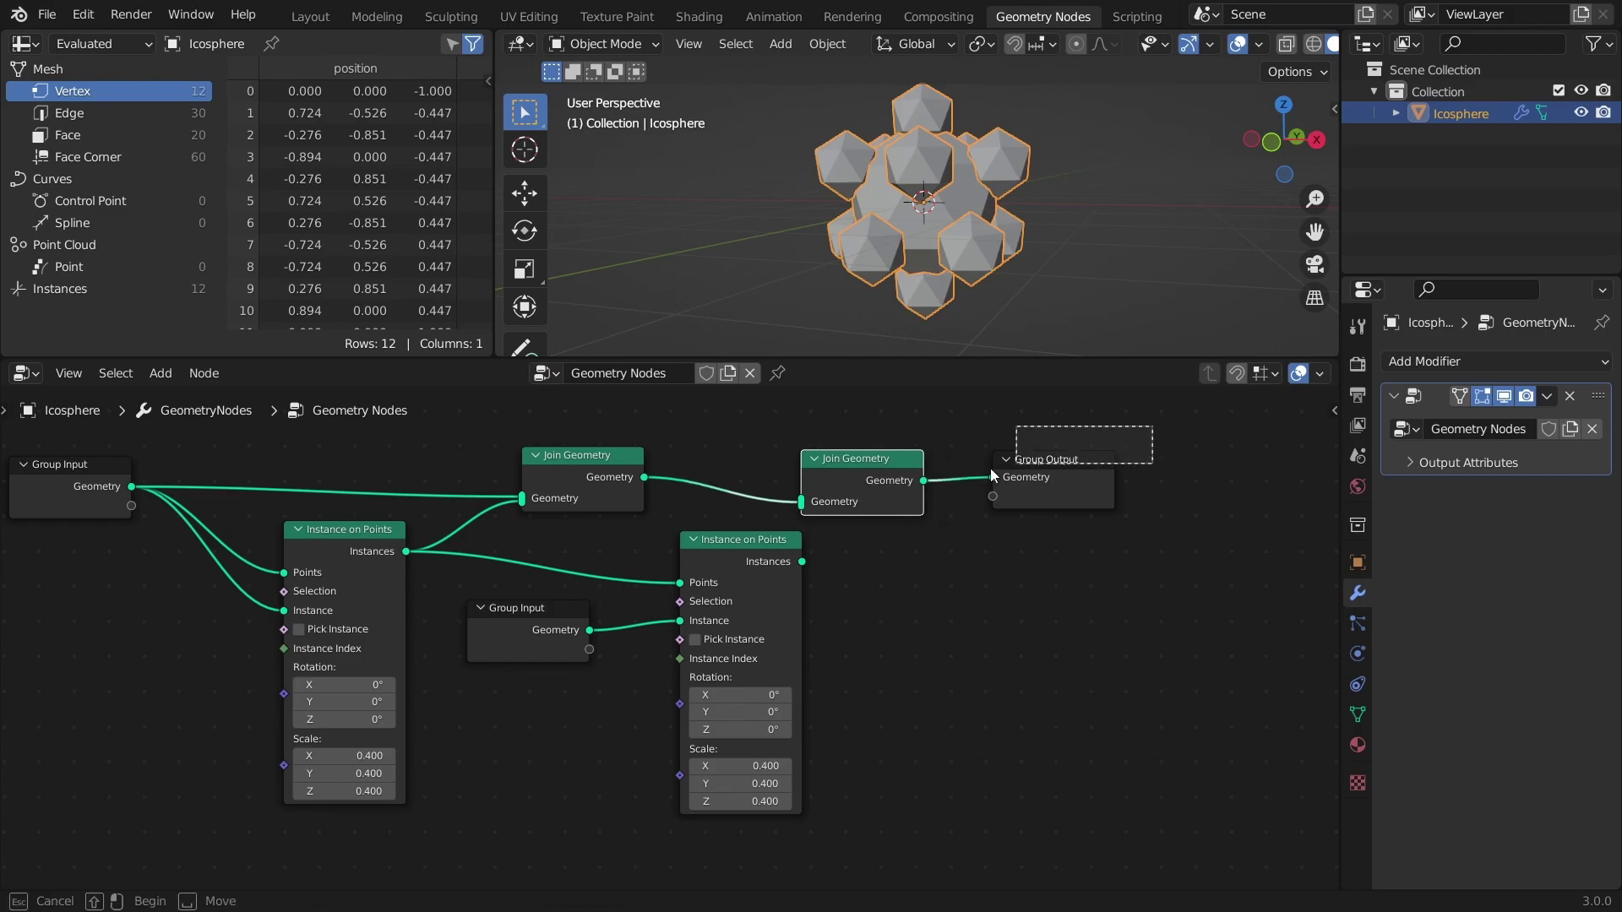
left_click(990, 478)
left_click_drag(802, 561, 927, 500)
middle_click_drag(894, 256, 980, 254)
Duplicate the second Instance on Points with its Group Input, and link the second level's instances to the copy's Points input.
middle_click_drag(942, 621, 610, 627)
scroll(610, 627, "down", 1)
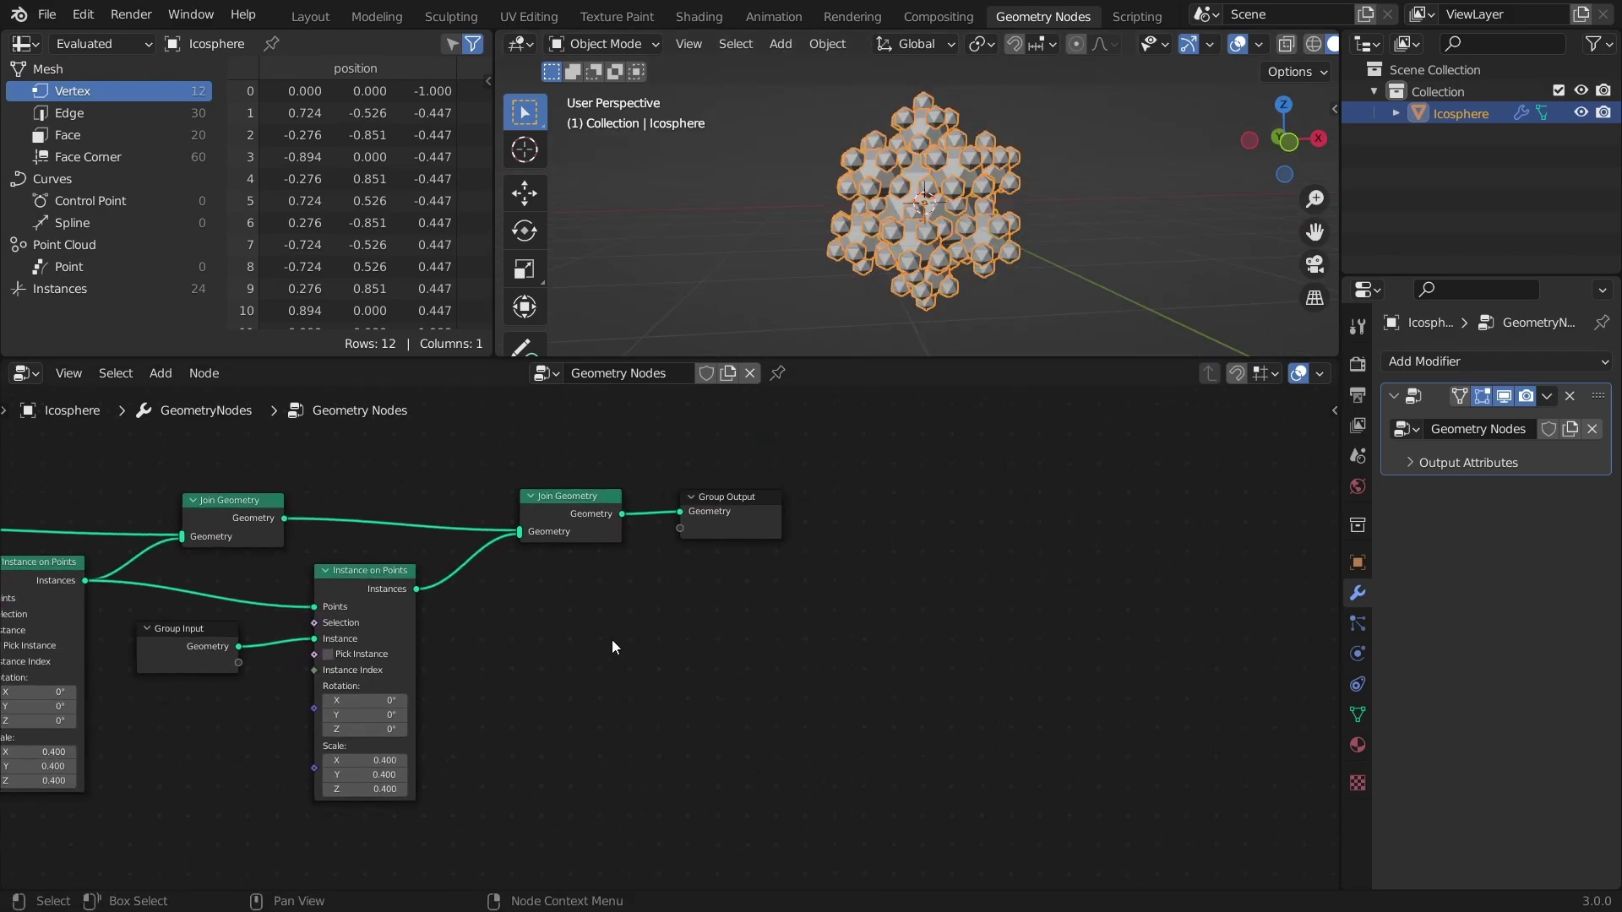
left_click(870, 519)
left_click_drag(550, 750, 184, 649)
key("shift+d")
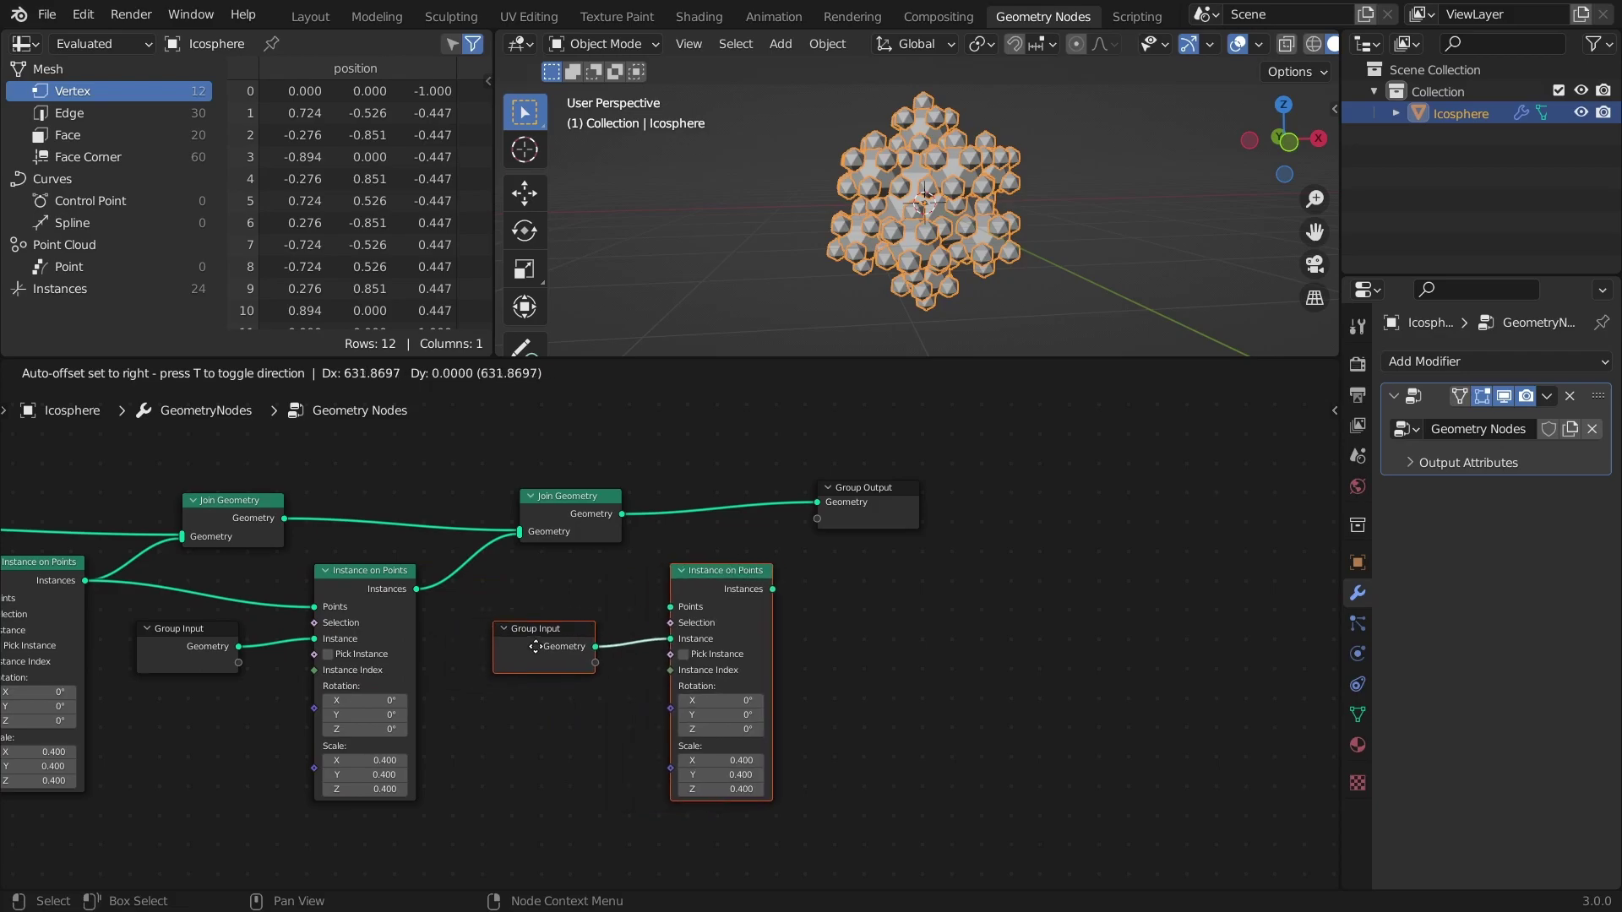
left_click(565, 644)
left_click_drag(416, 589, 689, 605)
Insert a third Join Geometry node before Group Output and connect the third Instance on Points output to it.
left_click(561, 500)
key("shift+d")
left_click(920, 490)
left_click_drag(792, 587, 879, 520)
Duplicate the third Instance on Points with its Group Input, and link the third level's instances to the copy's Points input.
middle_click_drag(974, 511, 757, 524)
left_click_drag(757, 524, 719, 524)
left_click_drag(691, 737, 369, 591)
key("shift+d")
left_click(627, 656)
left_click_drag(575, 599, 776, 616)
Insert a fourth Join Geometry node before Group Output and connect the fourth Instance on Points output to it.
left_click(686, 531)
key("shift+d")
left_click(914, 526)
left_click_drag(1121, 469, 929, 523)
key("g")
left_click(960, 552)
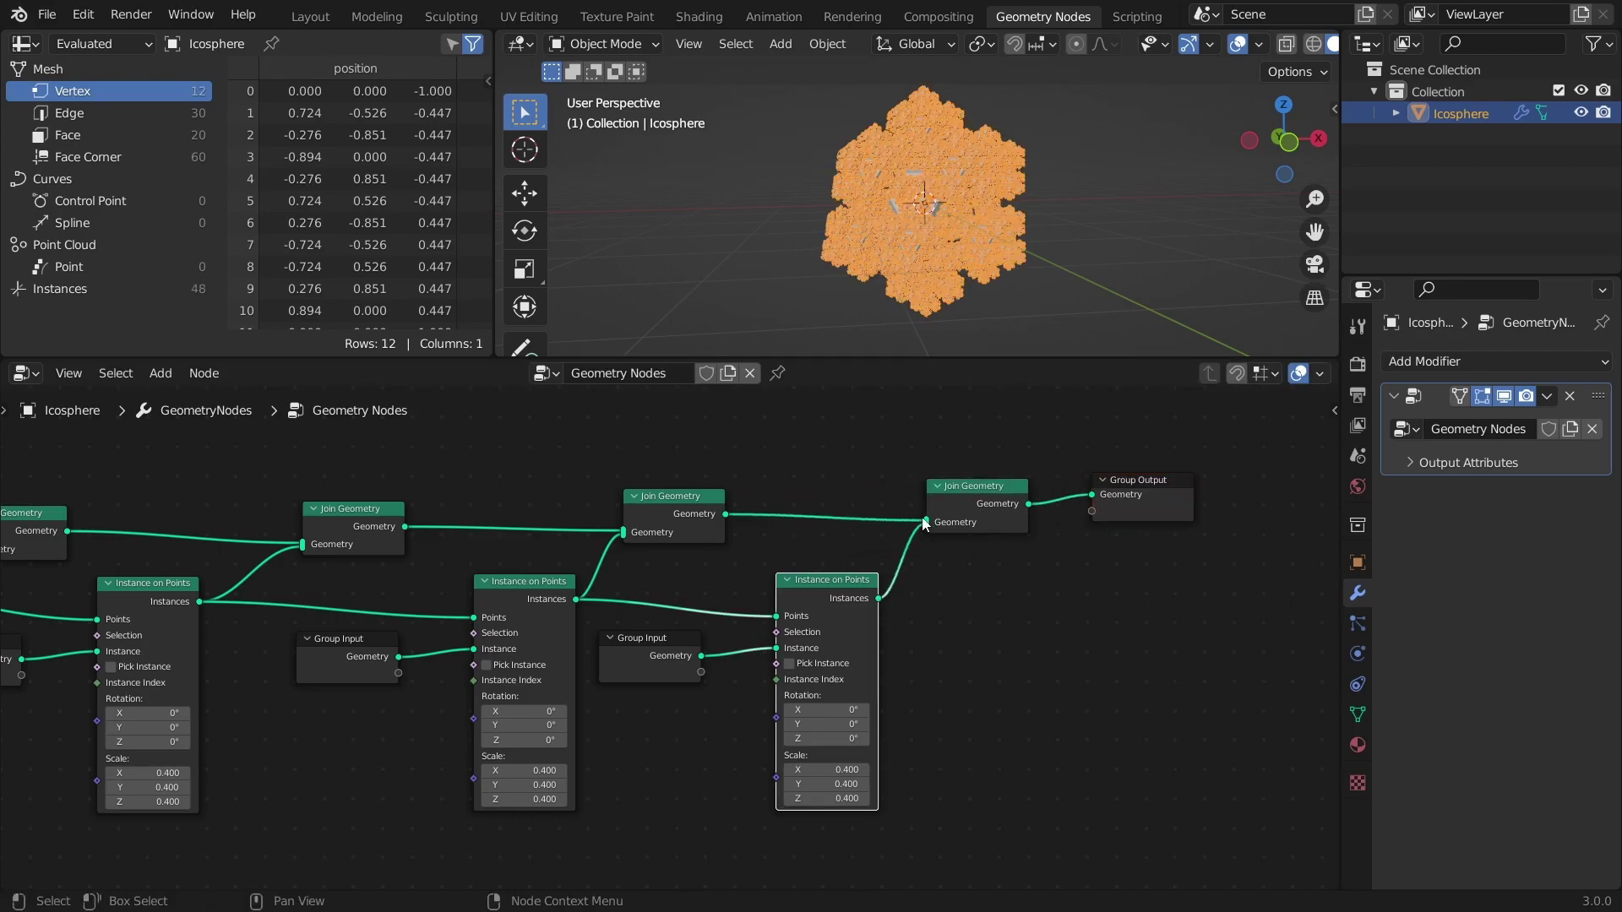
Deselect the icosphere fractal in the viewport and save the file.
scroll(1010, 220, "up", 5)
middle_click_drag(880, 267, 970, 192)
key("alt+a")
scroll(883, 211, "down", 4)
scroll(611, 446, "down", 3)
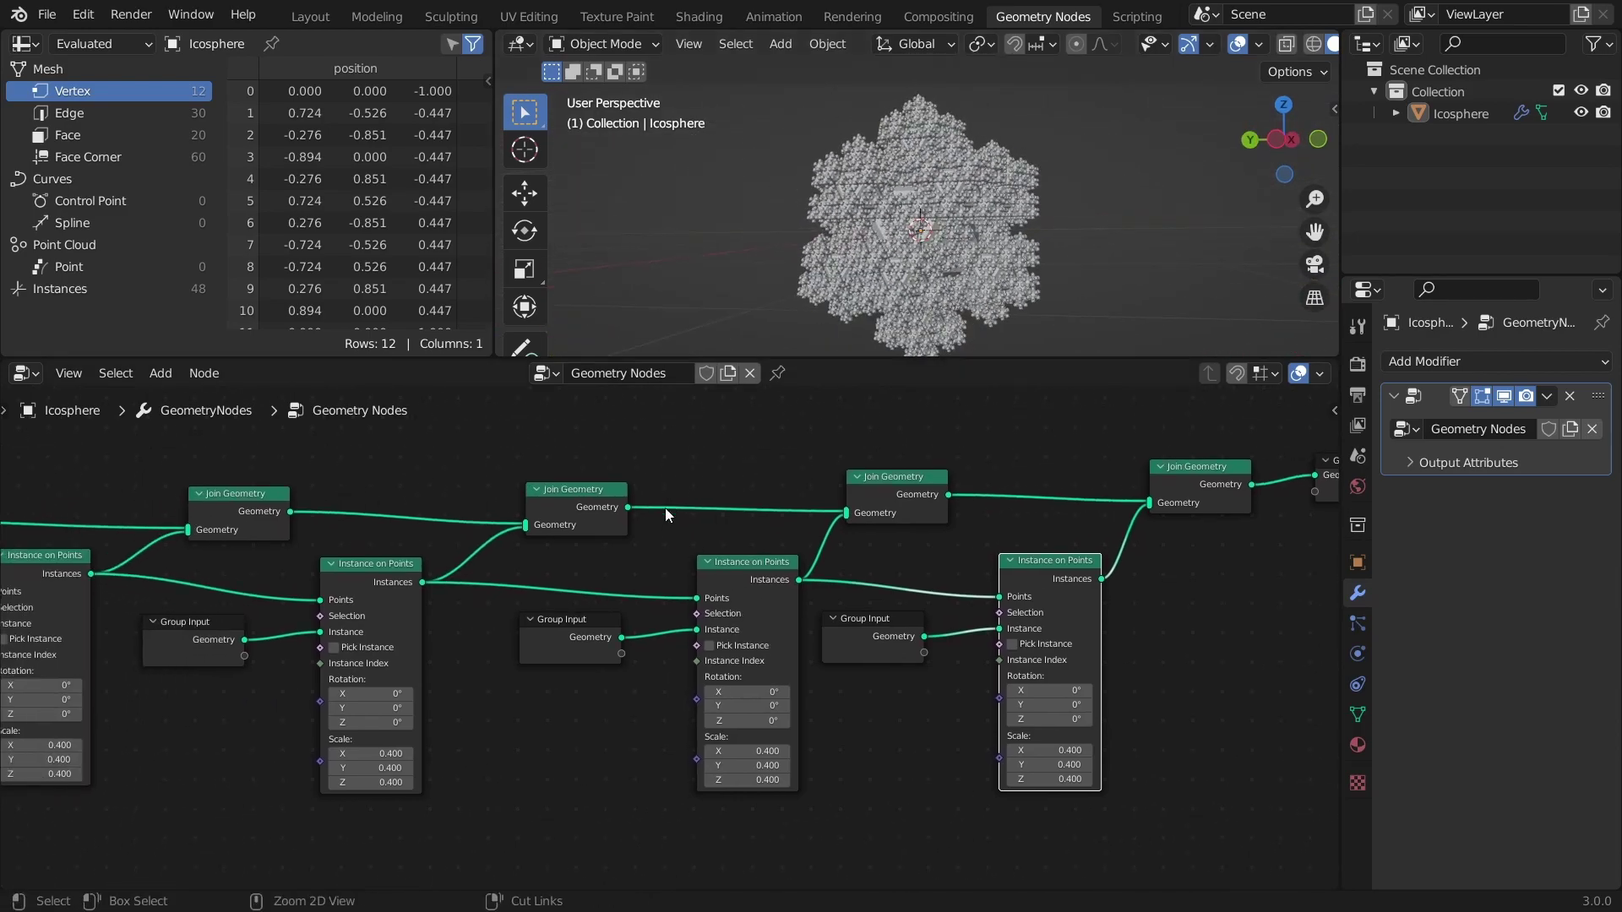
scroll(641, 586, "up", 1)
key("ctrl+s")
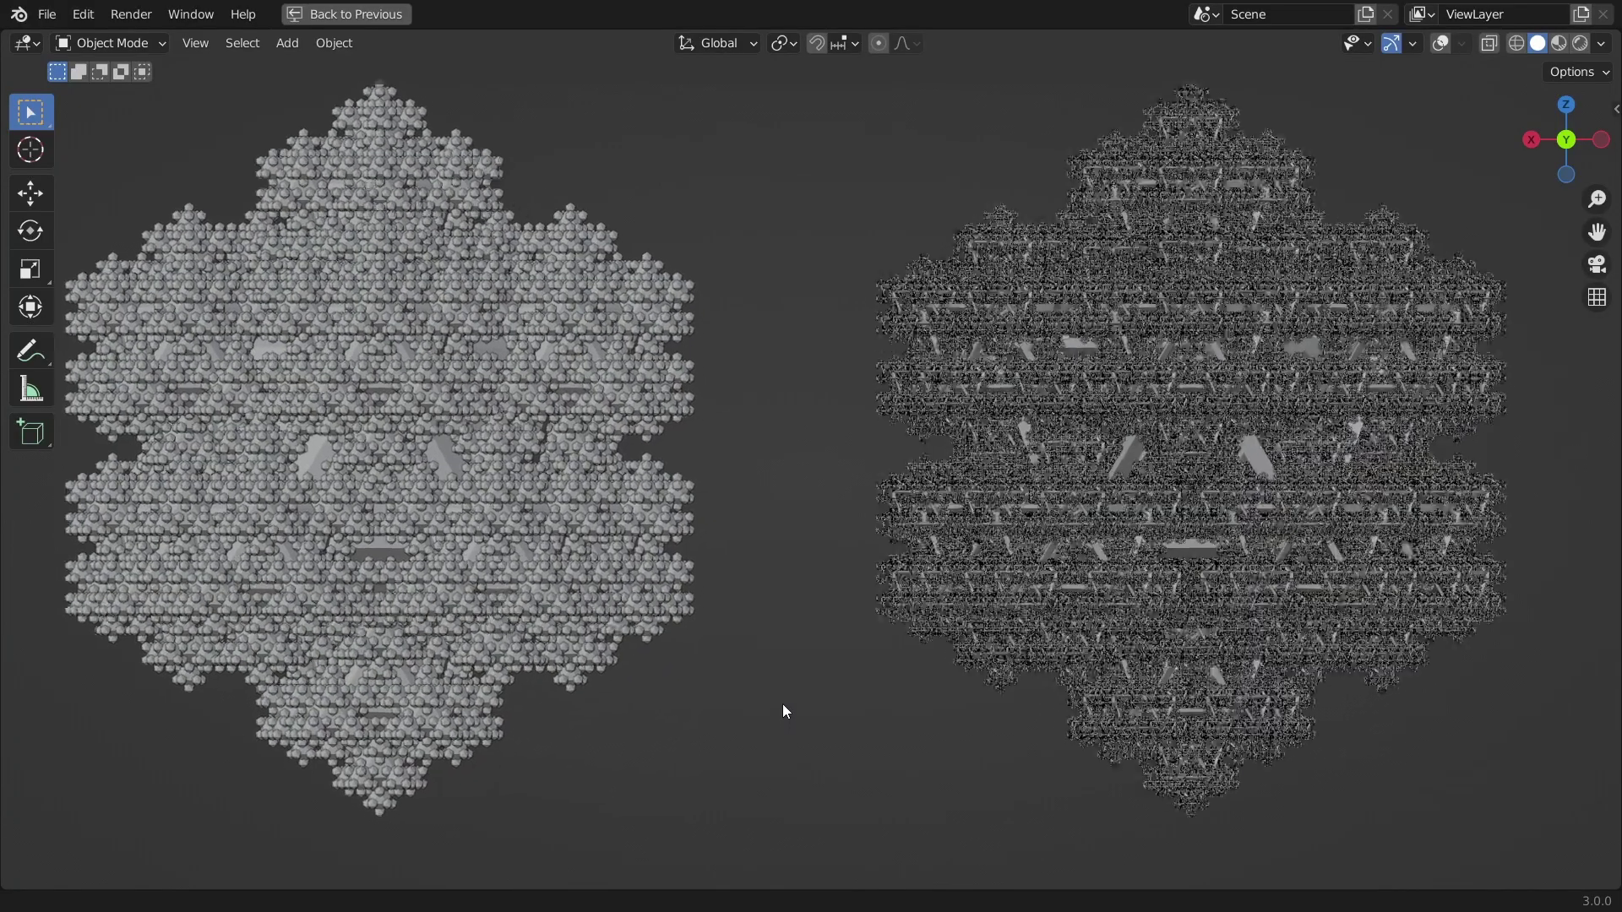
Insert a Mesh to Curve node between the last Join Geometry node and Group Output.
scroll(782, 543, "up", 6)
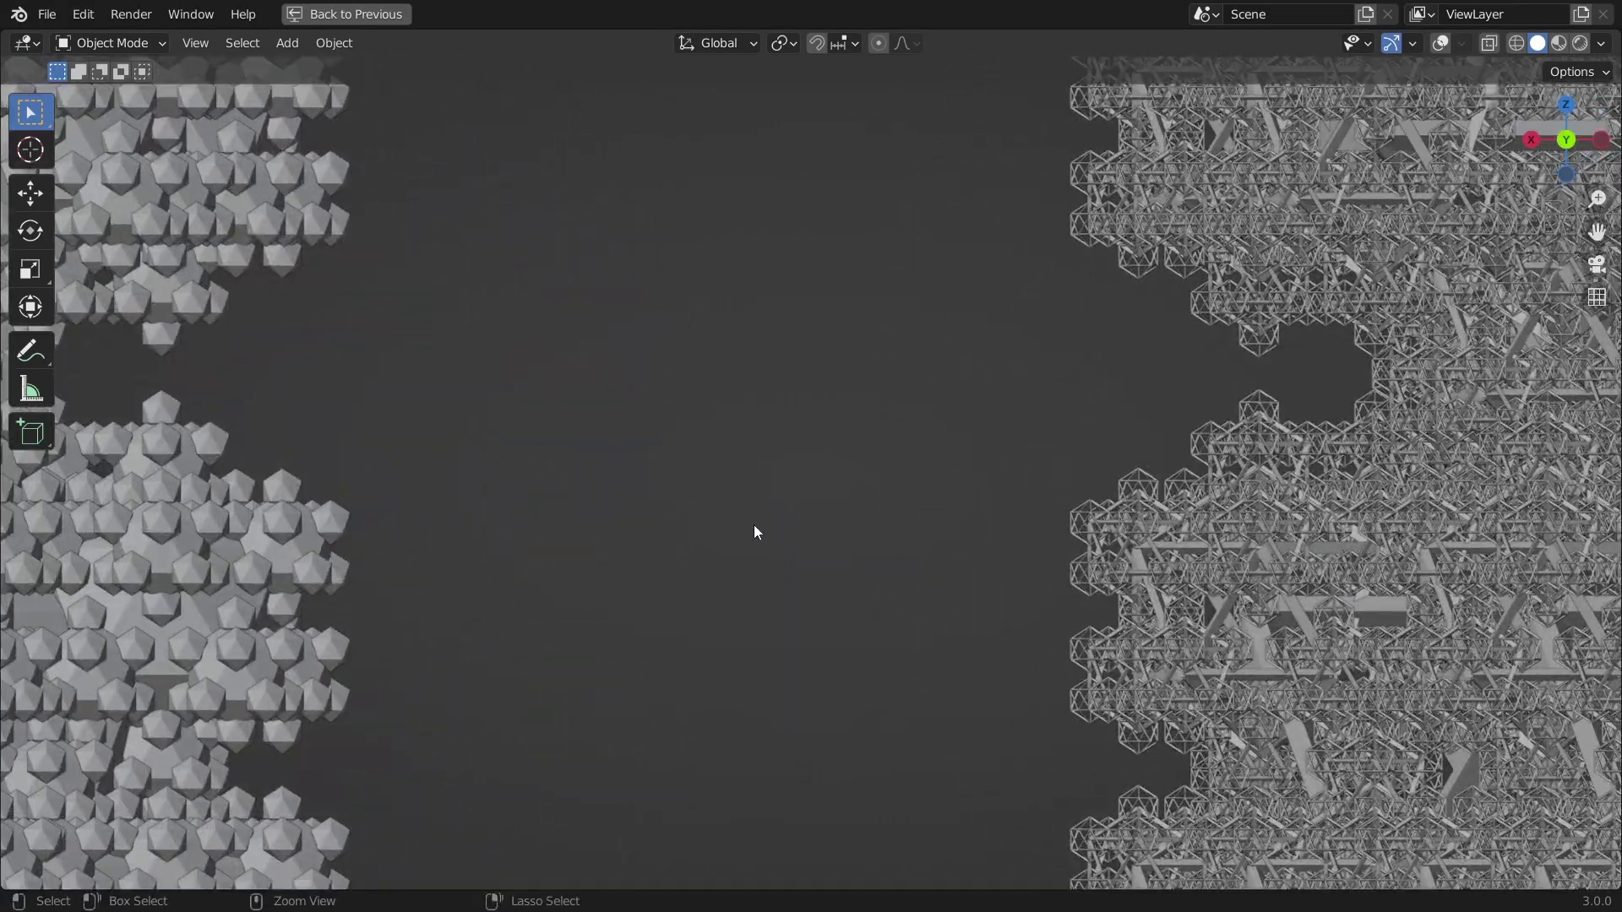
middle_click_drag(754, 531, 674, 498, "shift")
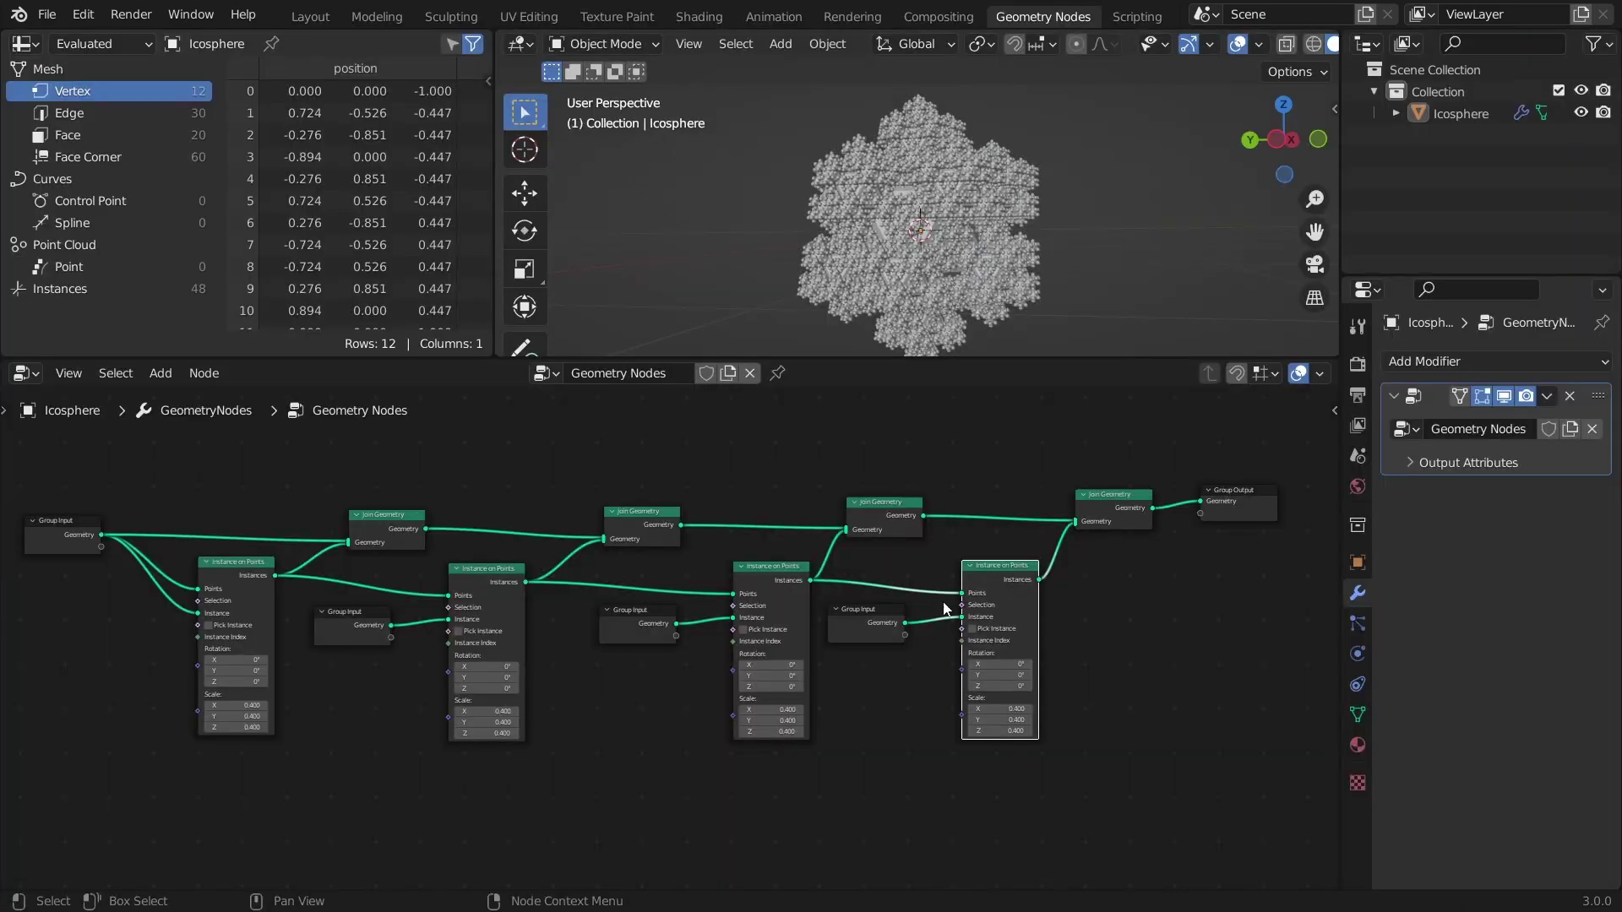
middle_click_drag(1166, 568, 520, 499)
left_click_drag(519, 498, 1066, 507)
middle_click_drag(520, 569, 515, 621)
key("shift+a")
mouse_move(470, 649)
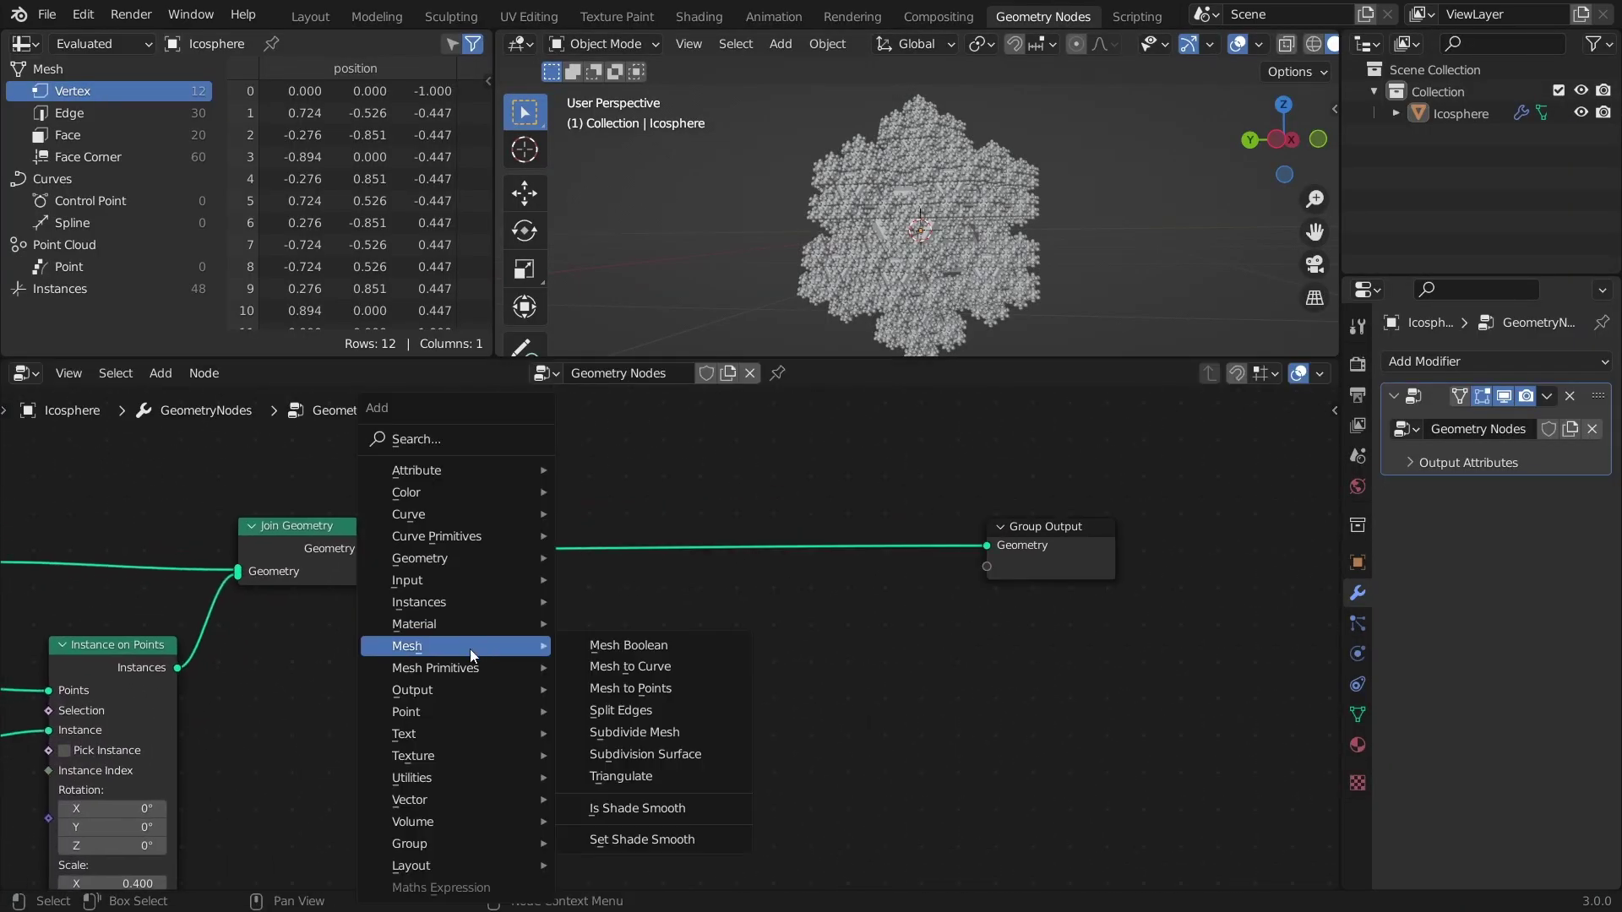
left_click(639, 666)
left_click(429, 510)
Deselect the icosphere and insert a Curve to Mesh node between Mesh to Curve and Group Output.
middle_click_drag(874, 287, 953, 284)
middle_click_drag(953, 284, 870, 194, "ctrl")
left_click(999, 261)
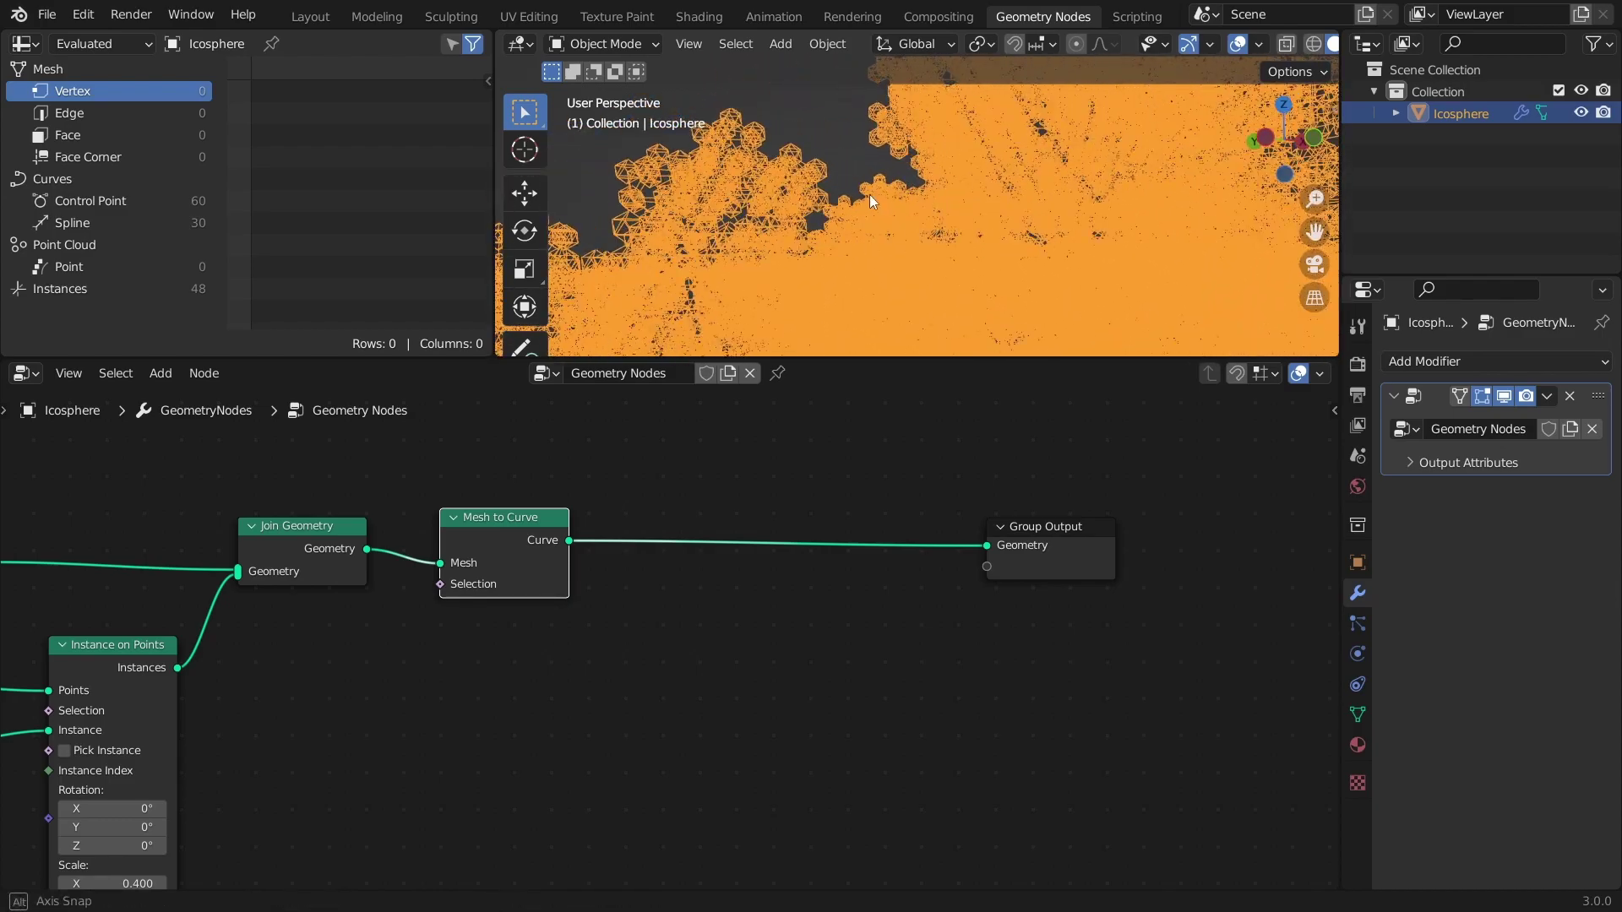
scroll(869, 194, "down", 8)
left_click(1090, 226)
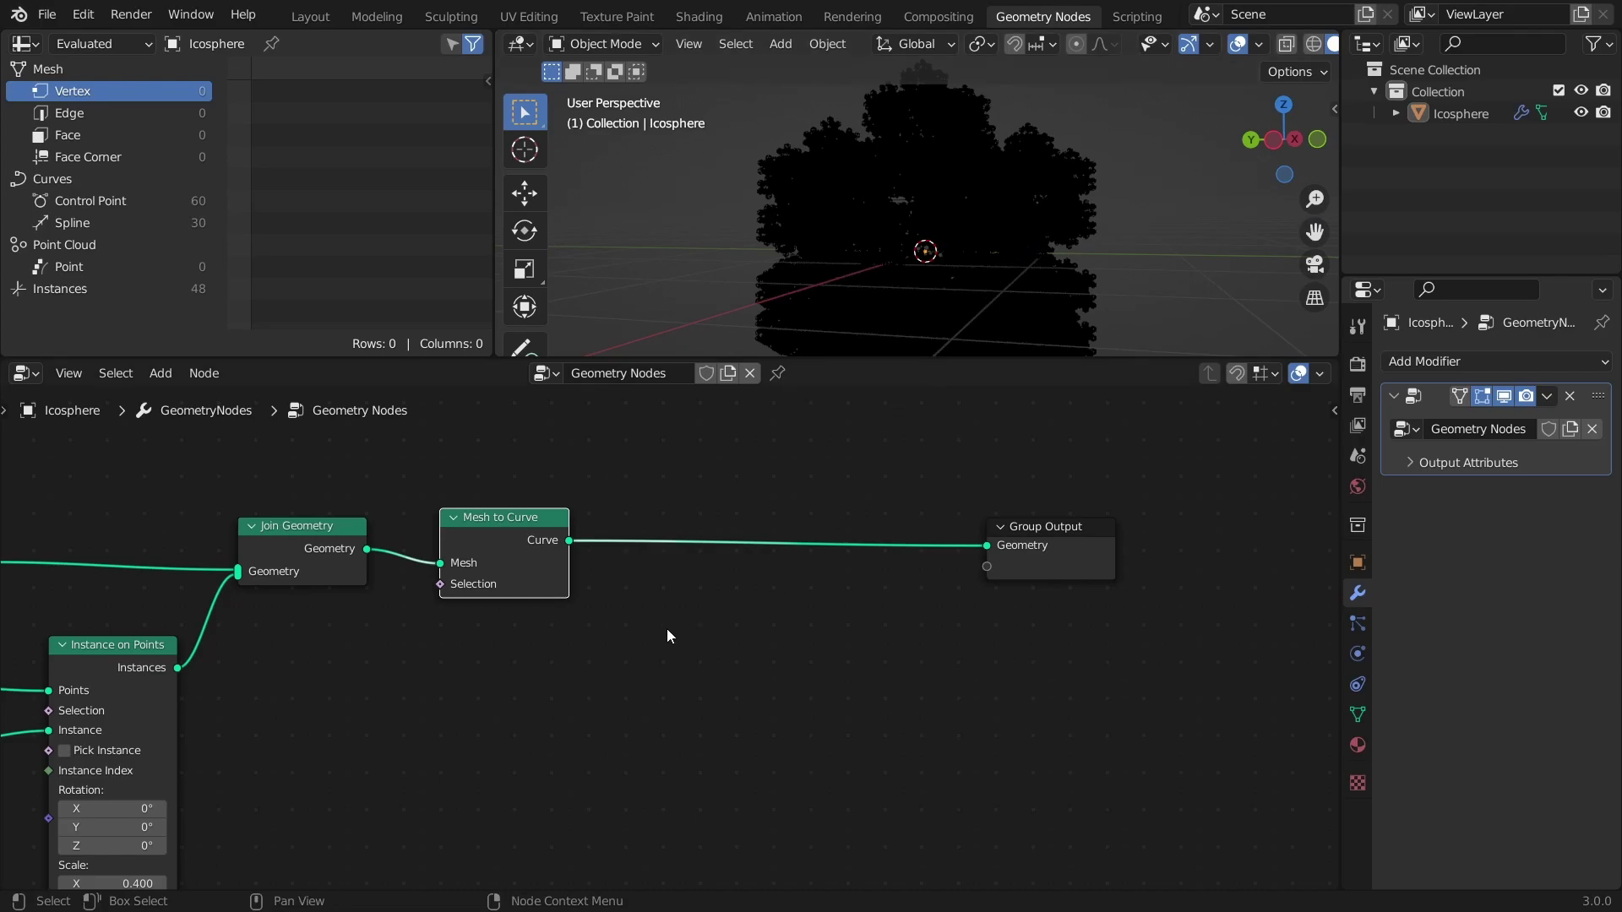
key("shift+a")
mouse_move(631, 499)
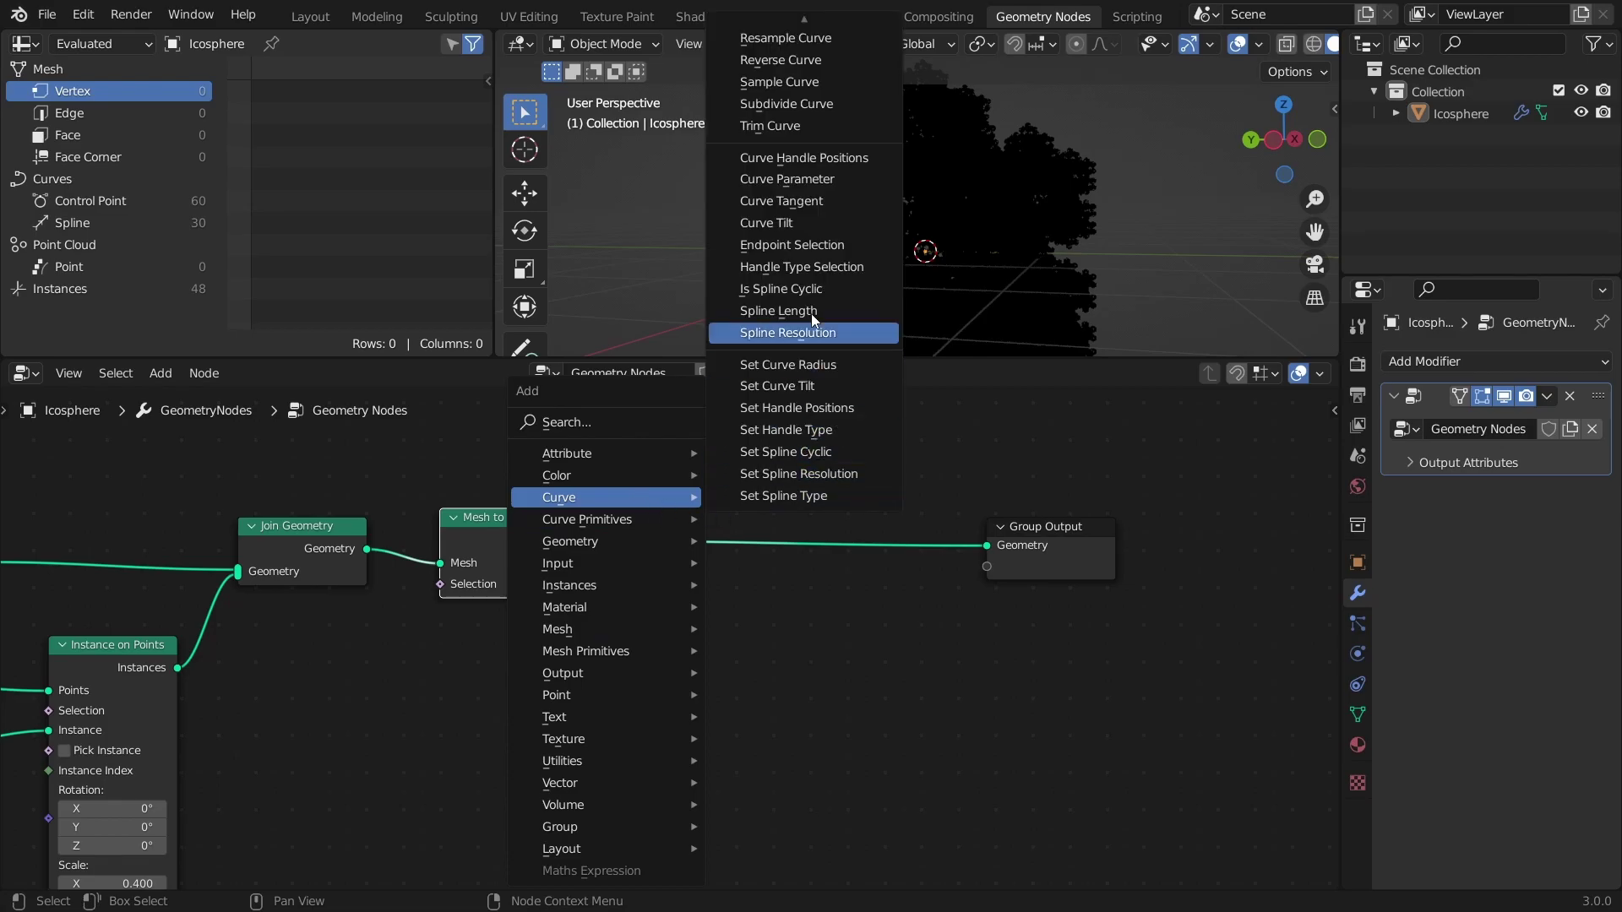
left_click(785, 59)
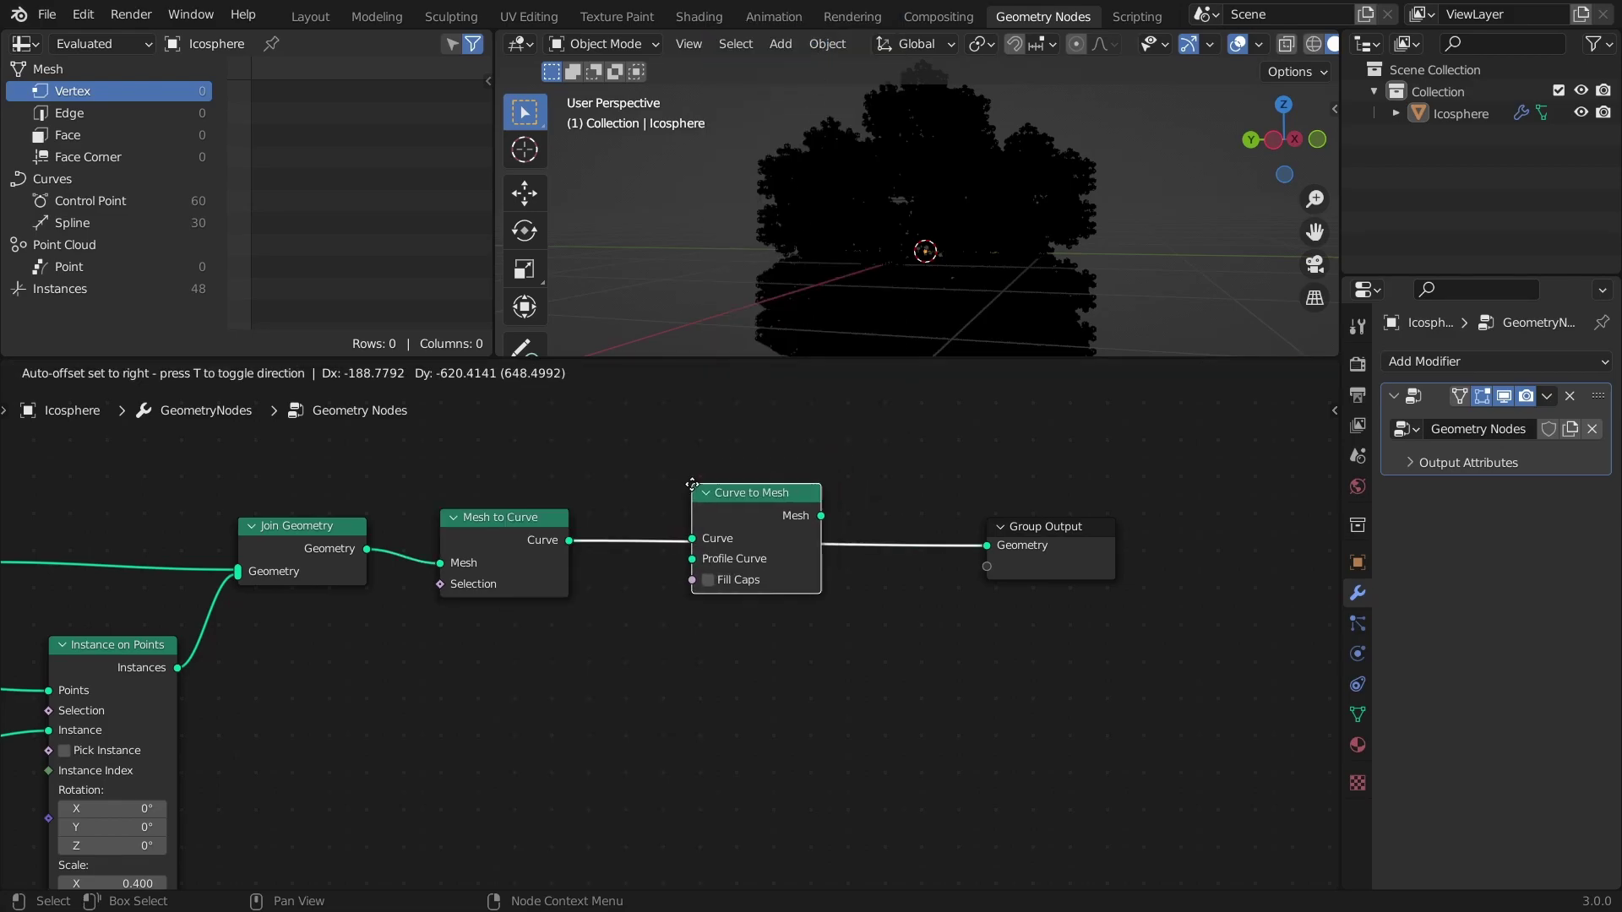
left_click(692, 484)
left_click_drag(752, 492, 811, 493)
Add a Curve Circle node with a resolution of 3 and connect it to Curve to Mesh's Profile Curve input.
key("shift+a")
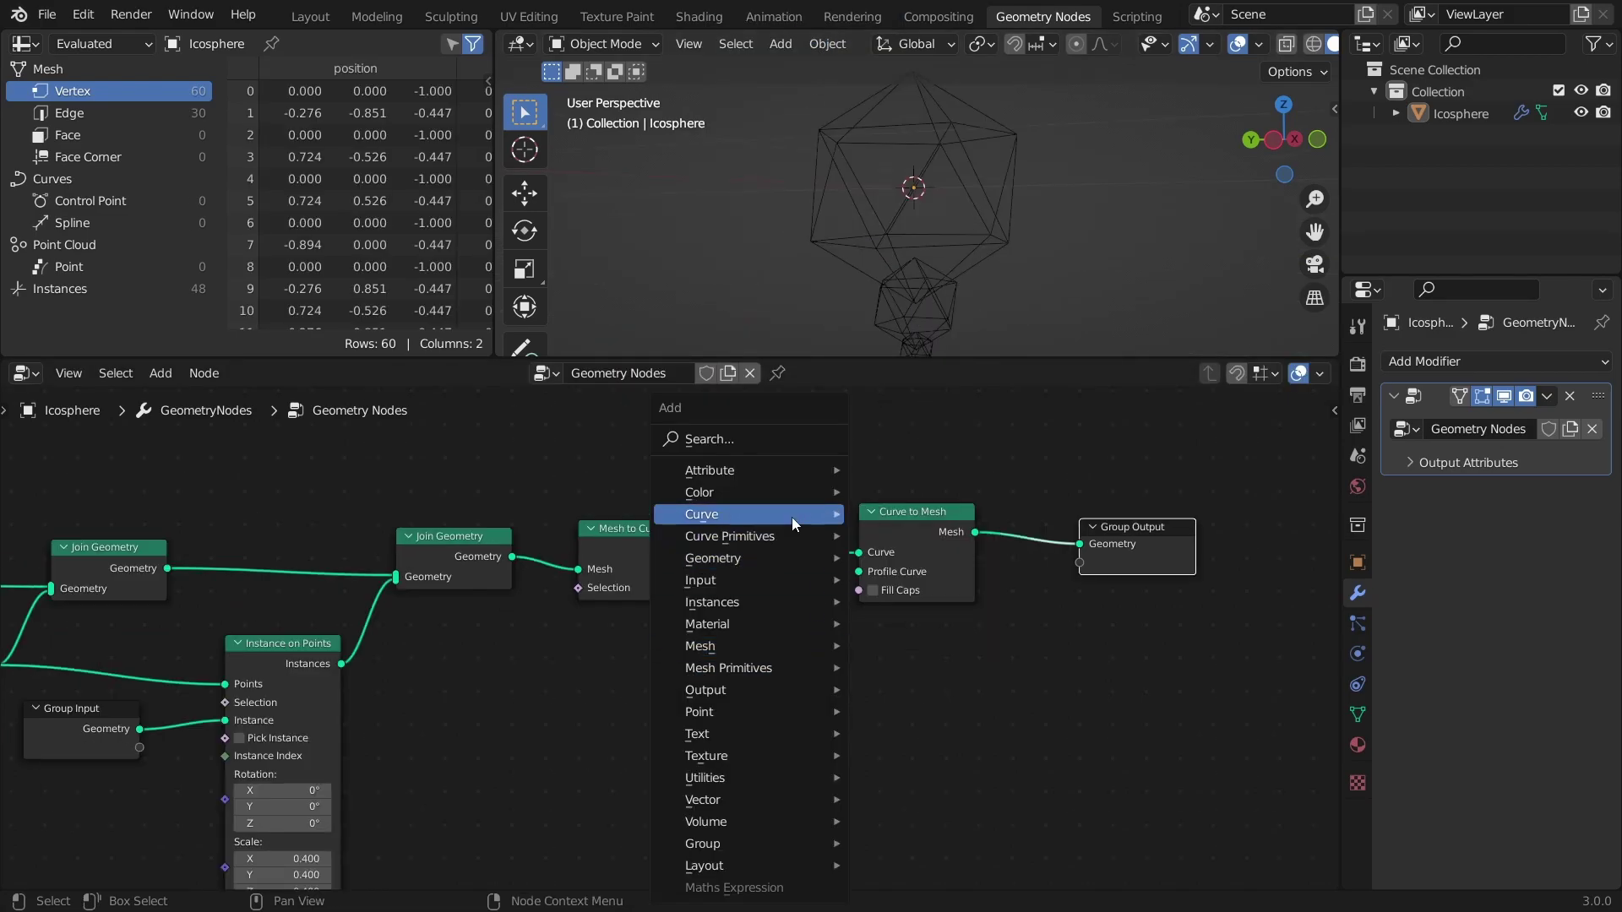
mouse_move(787, 539)
left_click(946, 557)
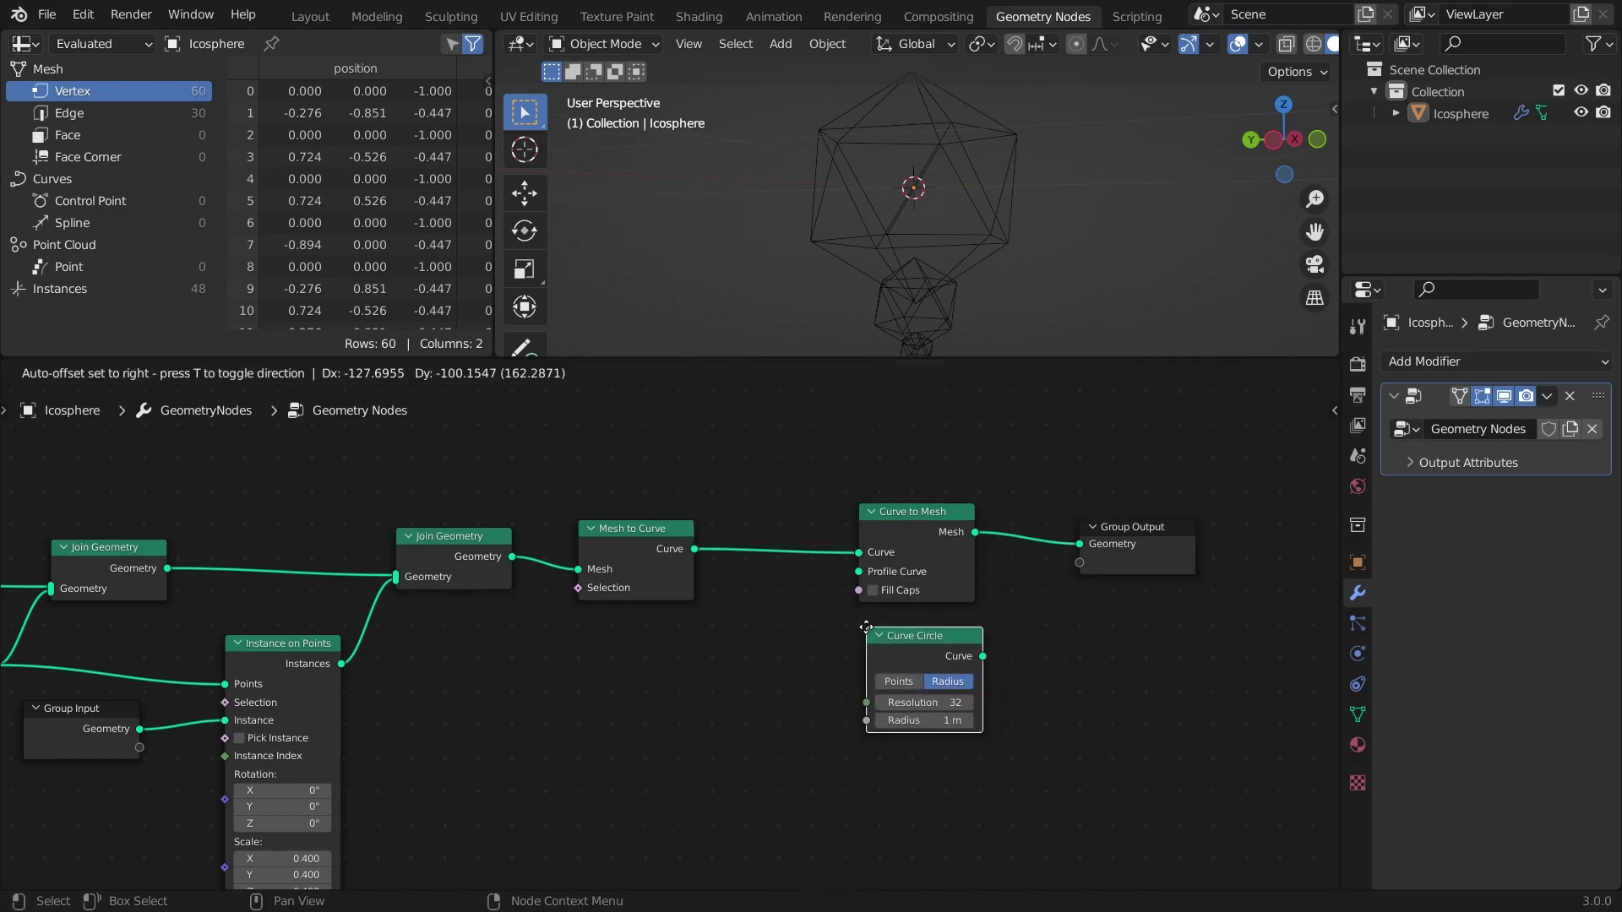
left_click(866, 627)
left_click(924, 703)
type("3")
key("Return")
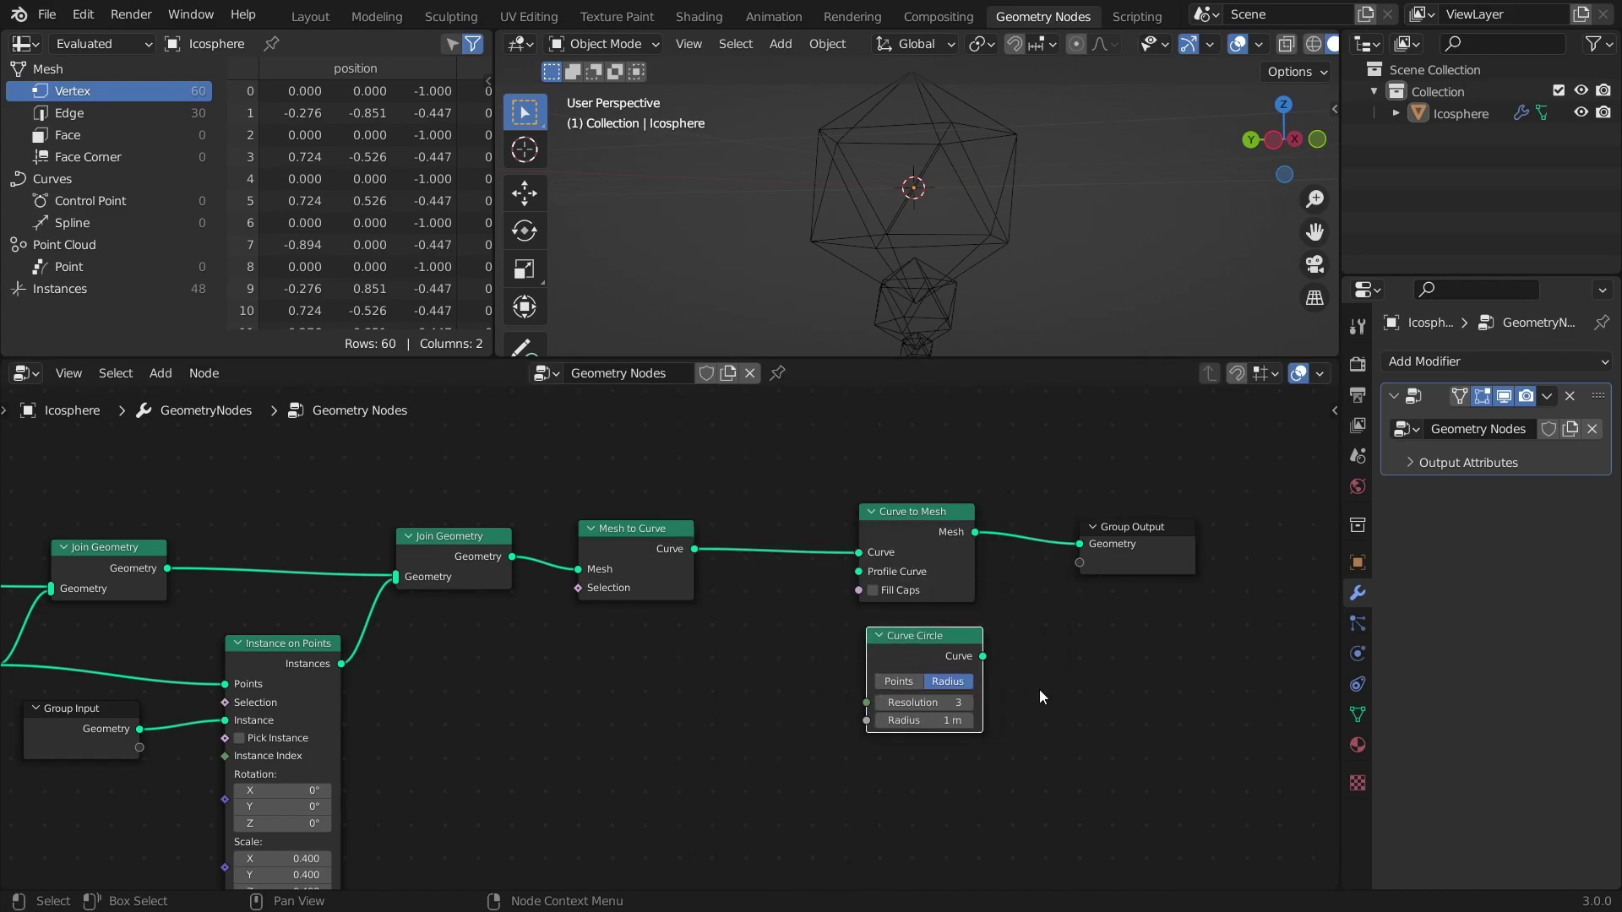
left_click_drag(983, 656, 859, 573)
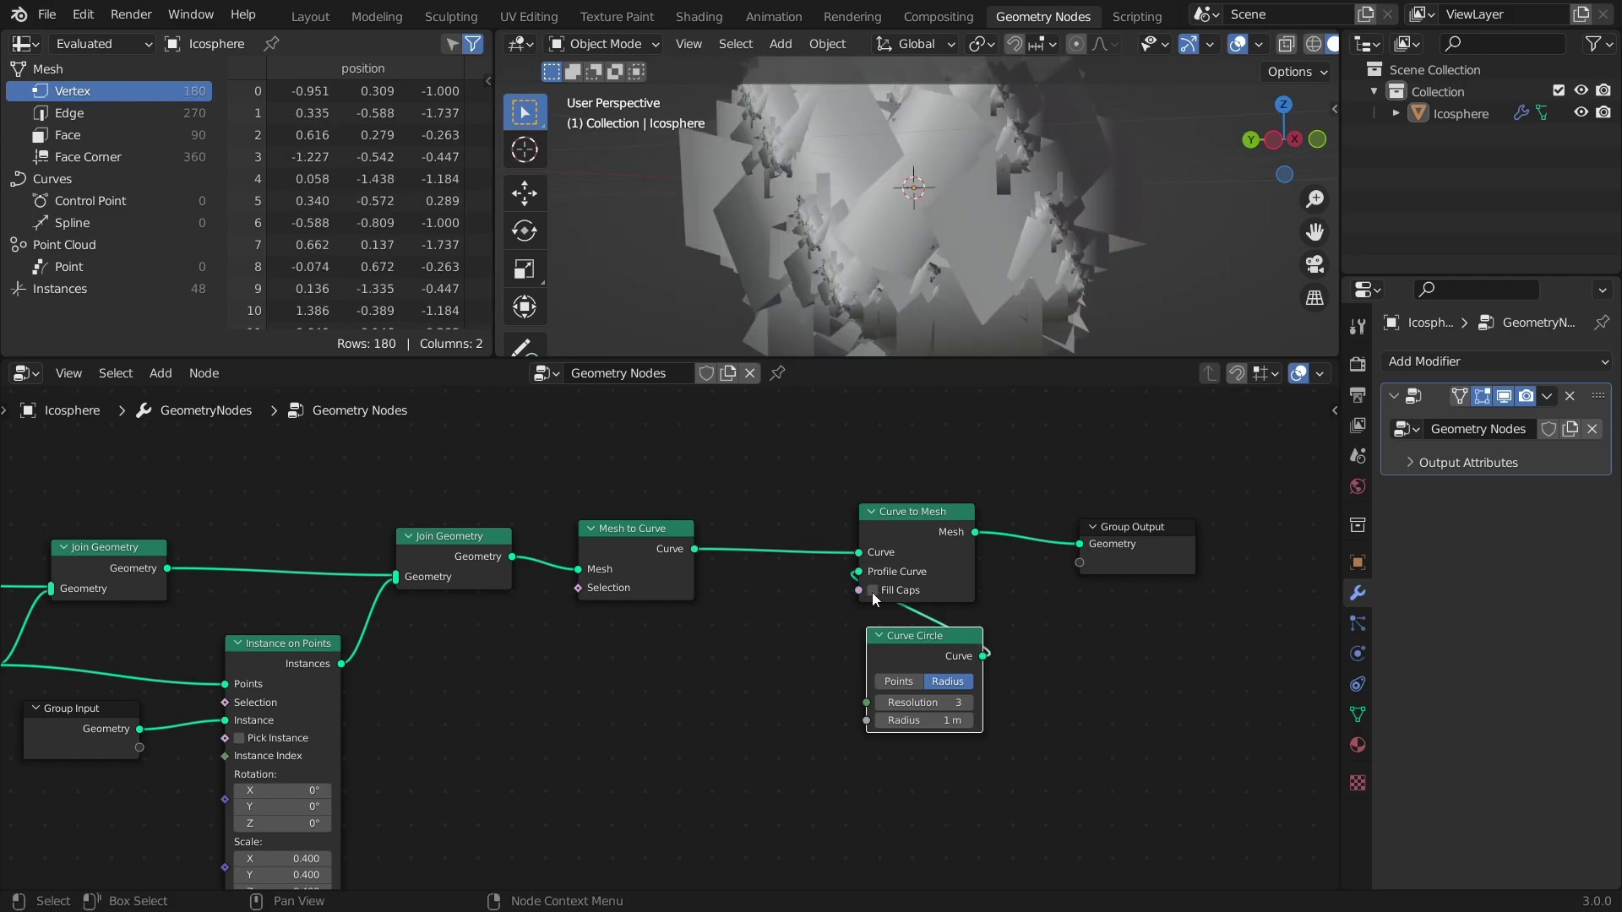
scroll(1006, 205, "down", 3)
middle_click_drag(1000, 230, 863, 226)
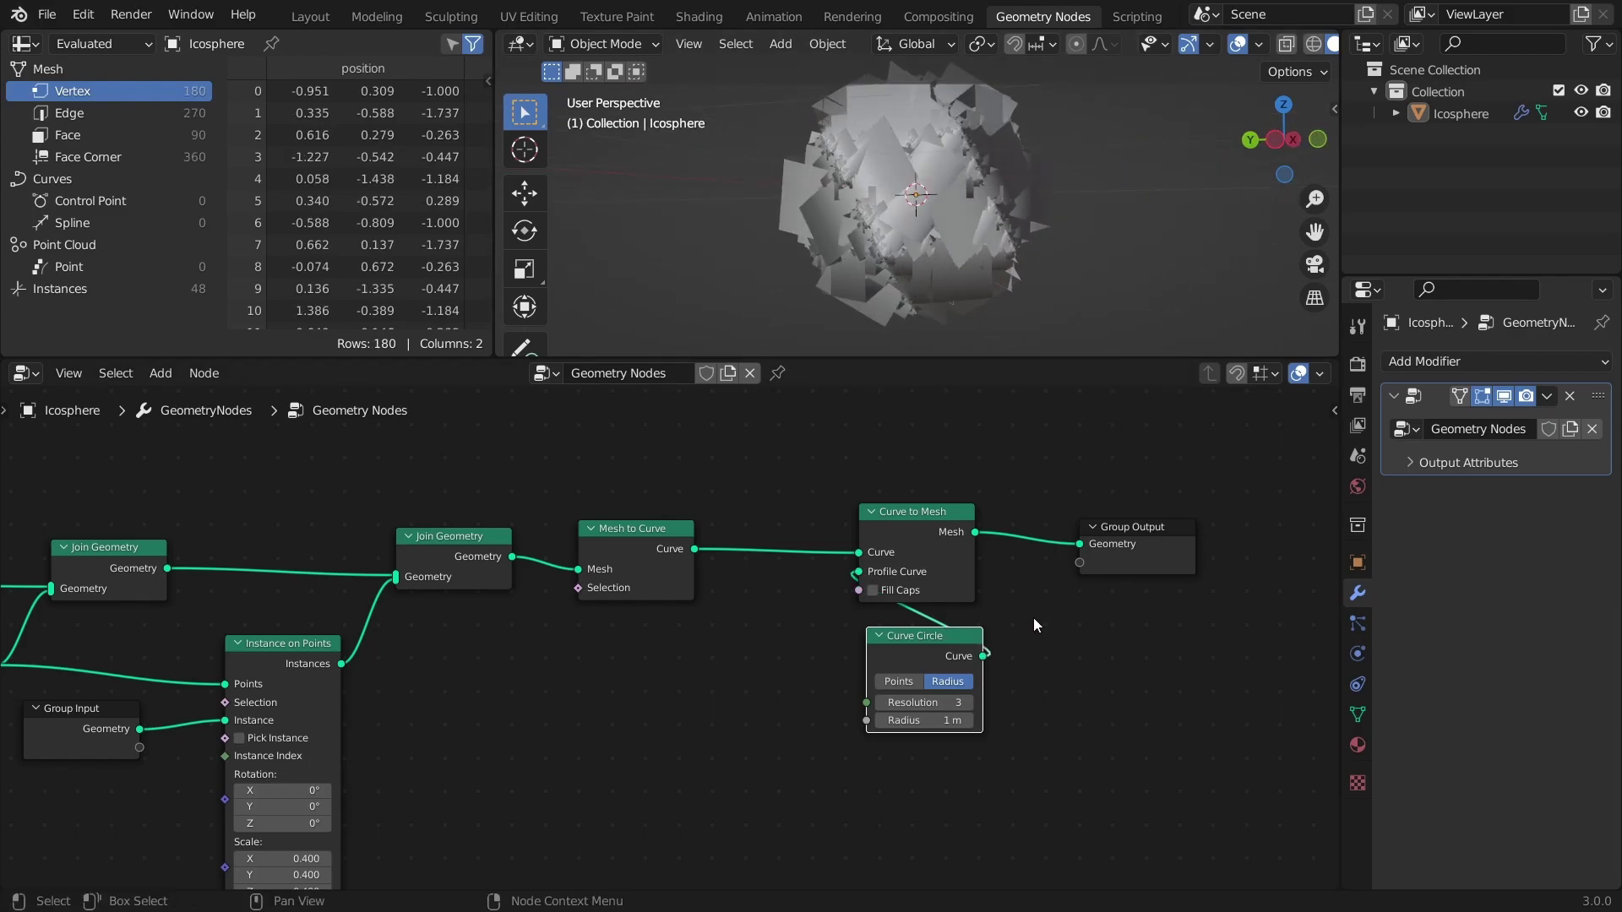
Set the Curve Circle's radius to 0.05 m and save the file.
left_click(925, 719)
type("0.37")
key("Return")
left_click_drag(925, 719, 944, 720)
left_click(944, 720)
type("0.05")
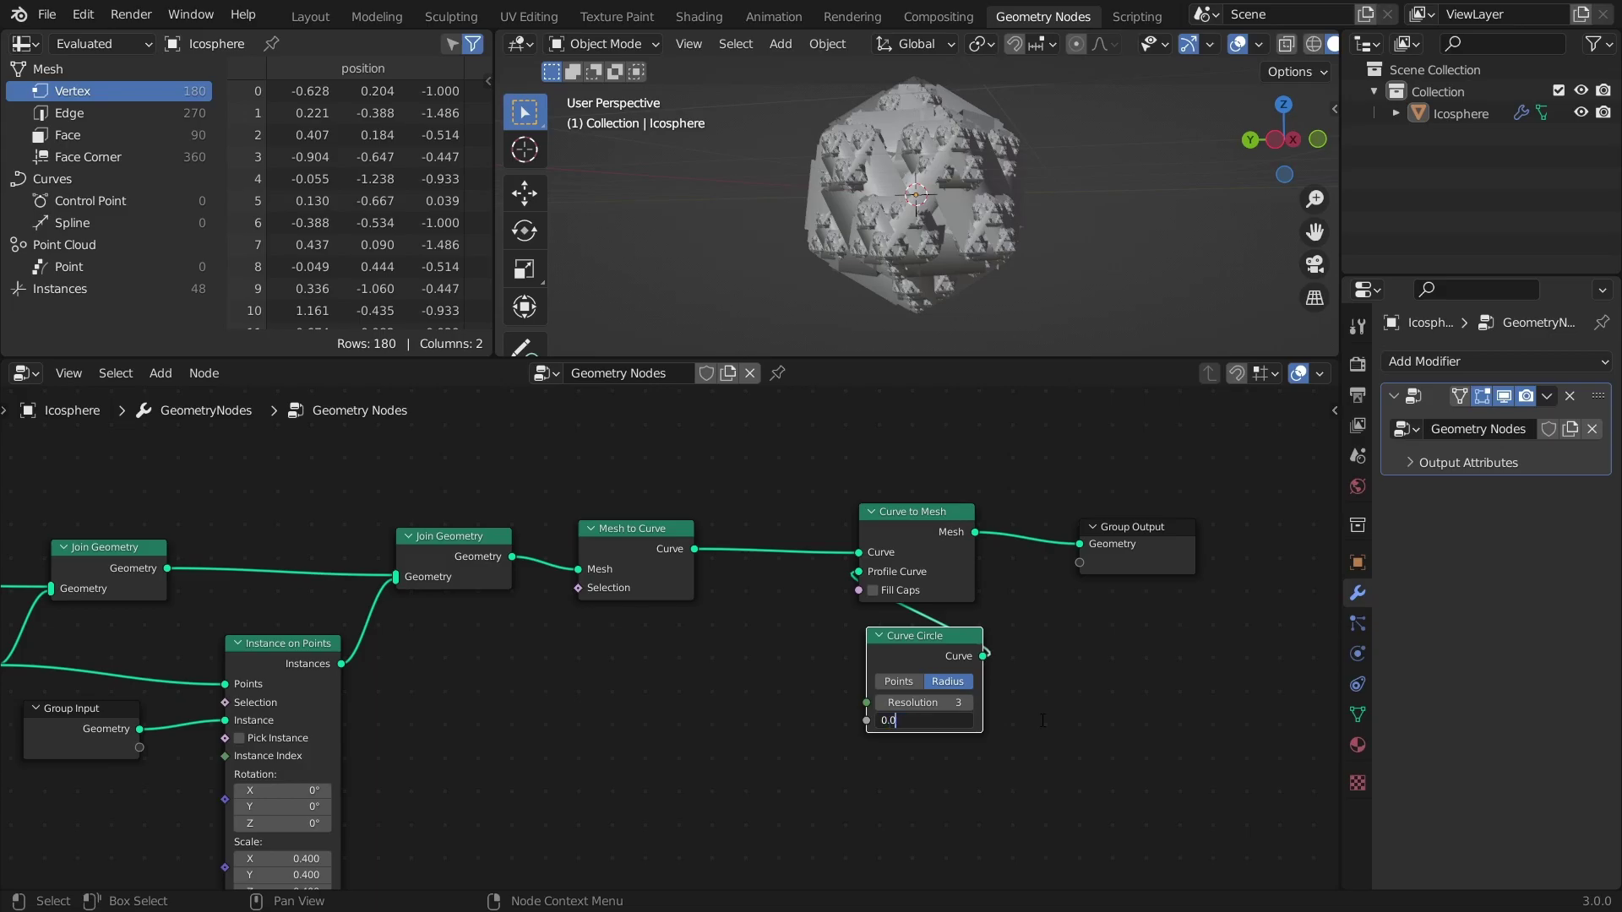
key("Return")
scroll(929, 254, "up", 6)
mouse_move(904, 211)
middle_mouse_down()
mouse_move(1015, 256)
mouse_move(1163, 213)
mouse_move(900, 210)
middle_mouse_up()
key("ctrl+s")
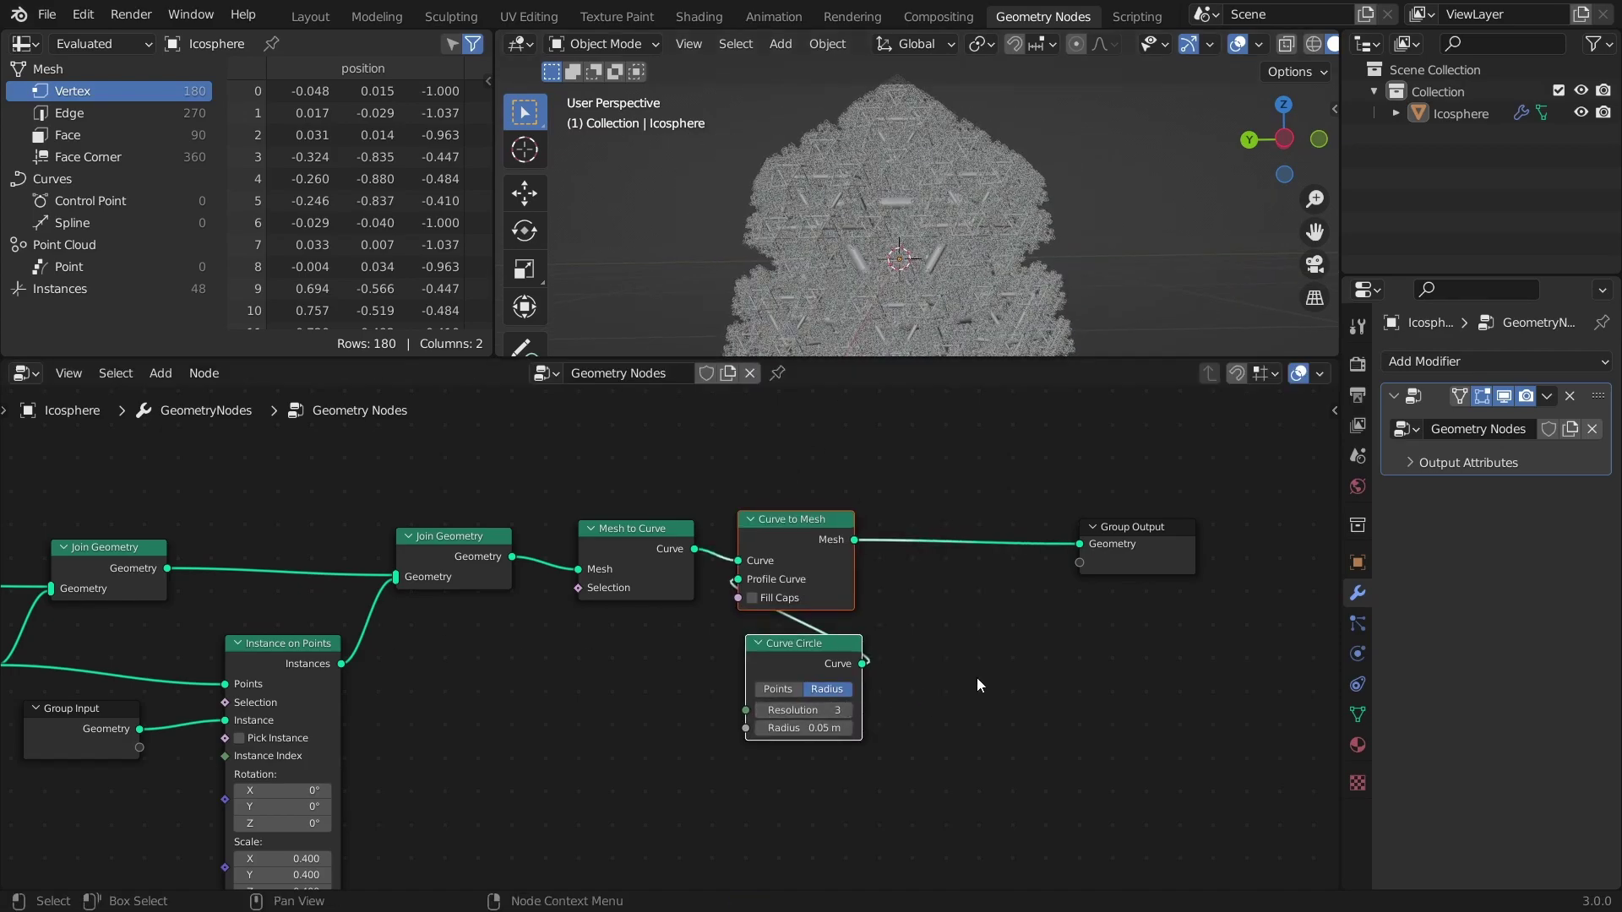
Insert a Set Shade Smooth node between Curve to Mesh and Group Output.
left_click(978, 678)
middle_click_drag(1046, 667, 754, 671)
left_click_drag(876, 561, 987, 561)
key("shift+a")
type("set sh")
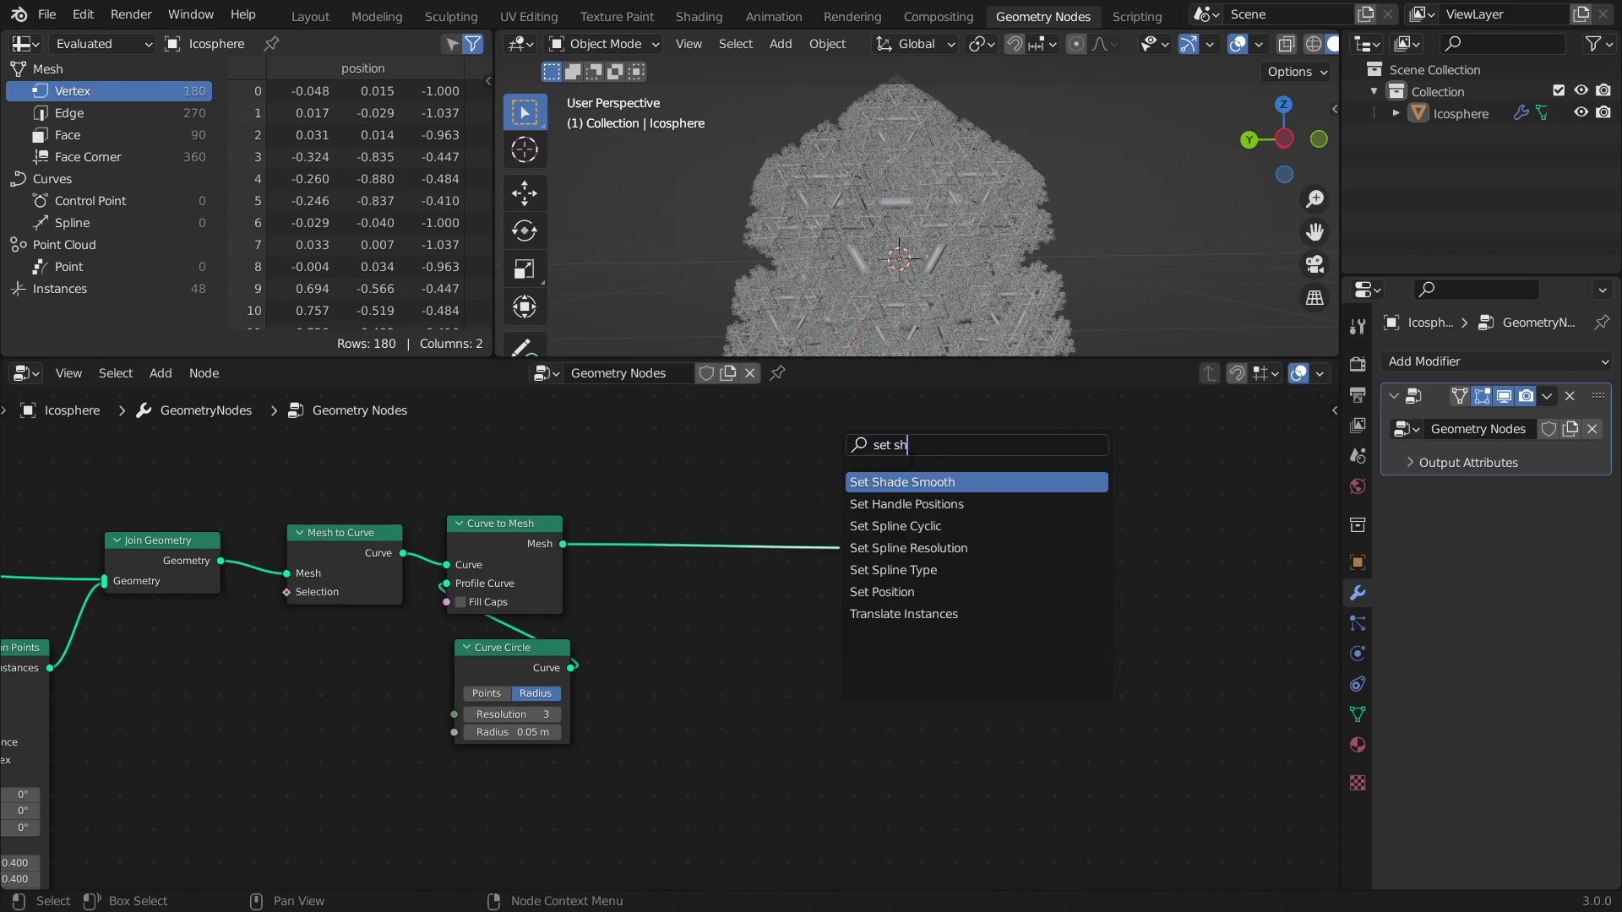
key("Return")
left_click(746, 534)
Compare the fractal with smooth and flat shading and leave Shade Smooth off on the Set Shade Smooth node.
left_click(683, 589)
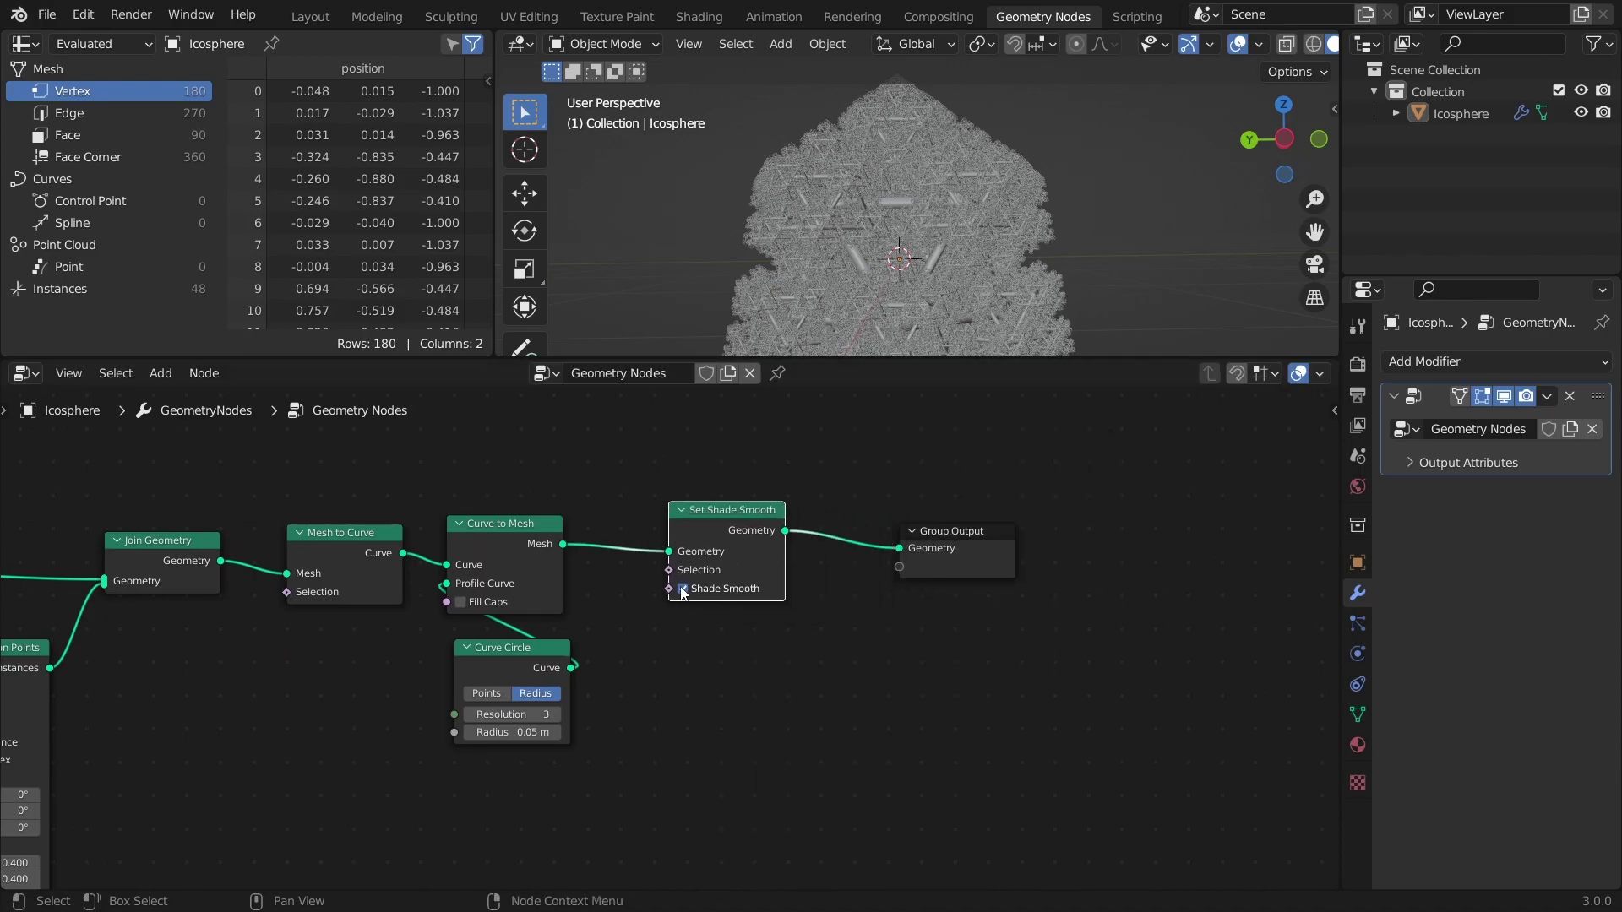
scroll(929, 292, "up", 5)
left_click(682, 589)
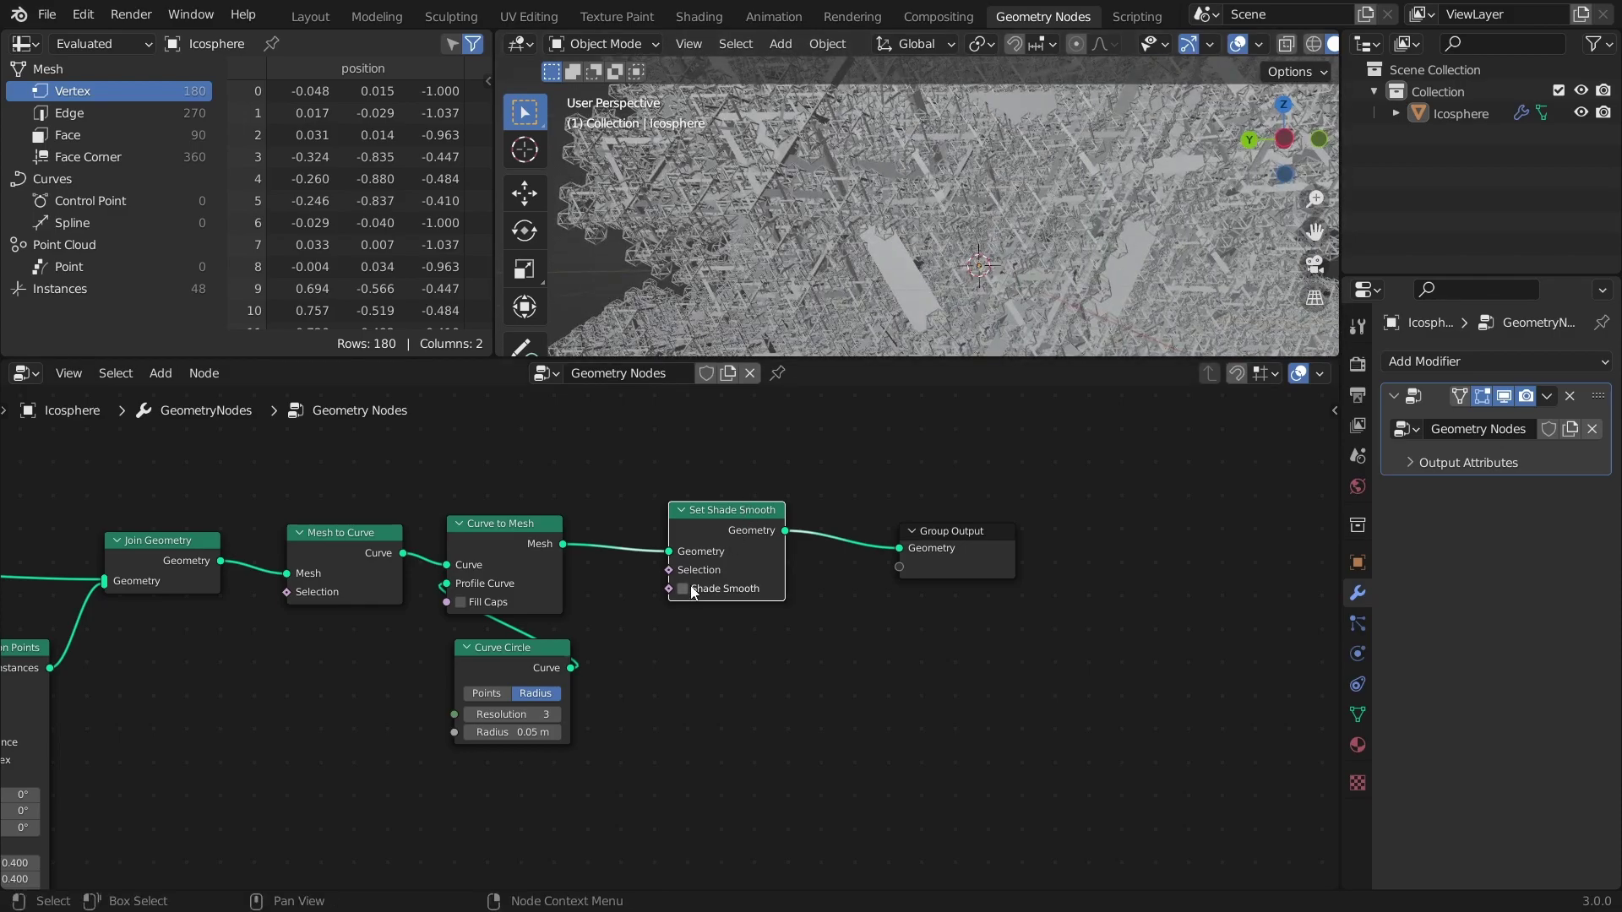
left_click(682, 589)
scroll(985, 338, "down", 4)
middle_click_drag(985, 353, 985, 380, "ctrl")
mouse_move(972, 203)
middle_mouse_down()
mouse_move(1121, 190)
mouse_move(953, 194)
middle_mouse_up()
middle_click_drag(946, 193, 944, 223, "ctrl")
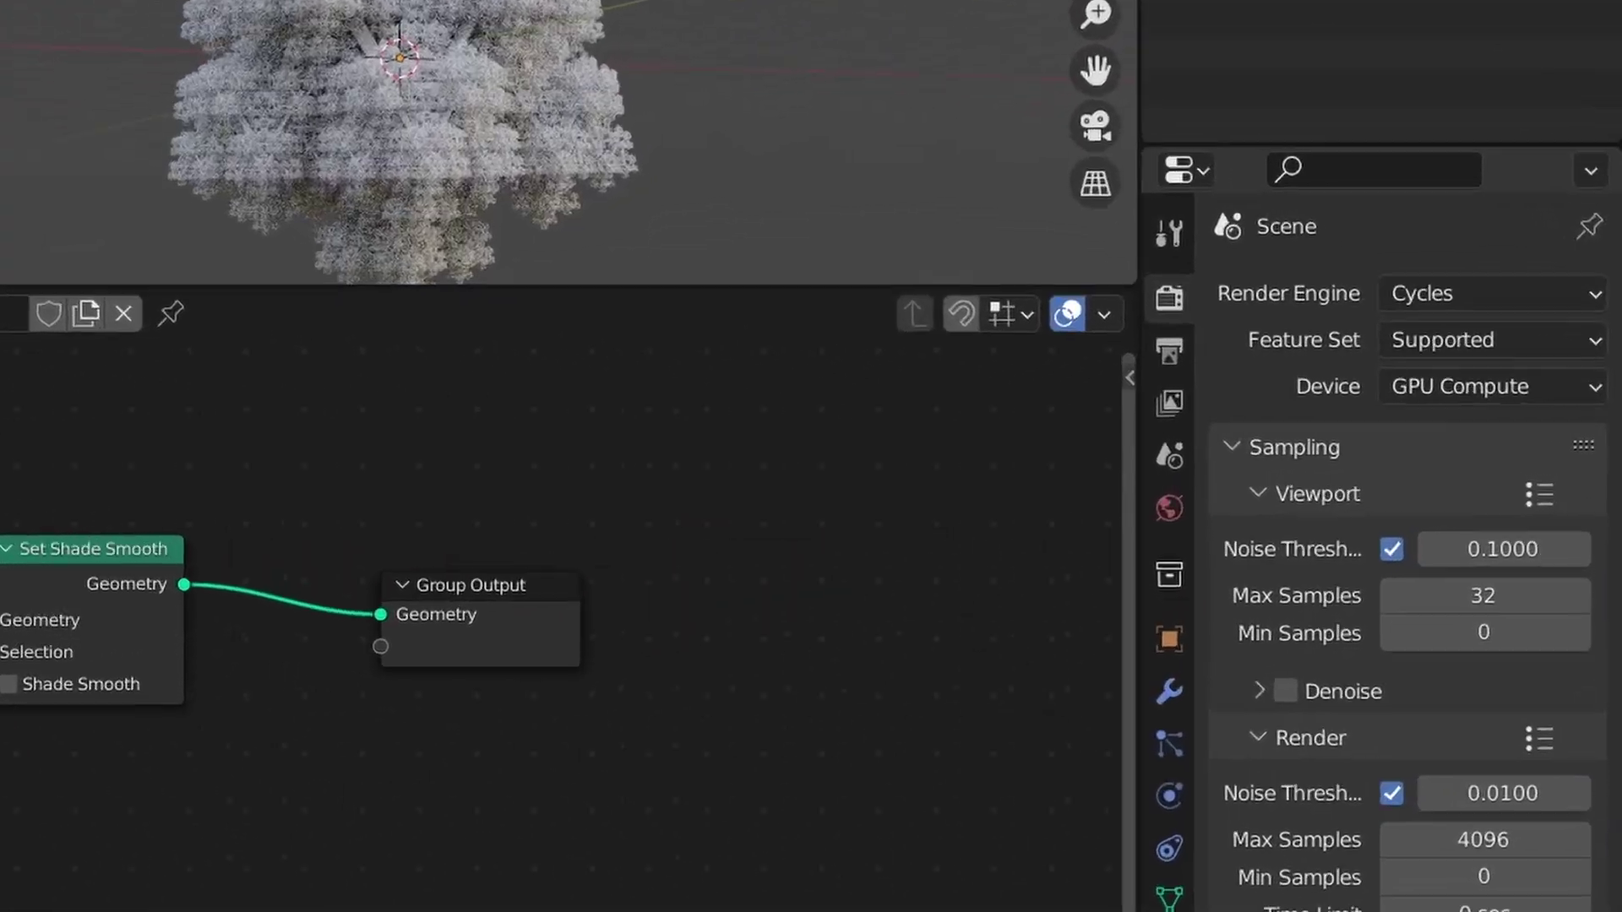
Create a new material for the Icosphere and name it Fractal.
left_click(1357, 744)
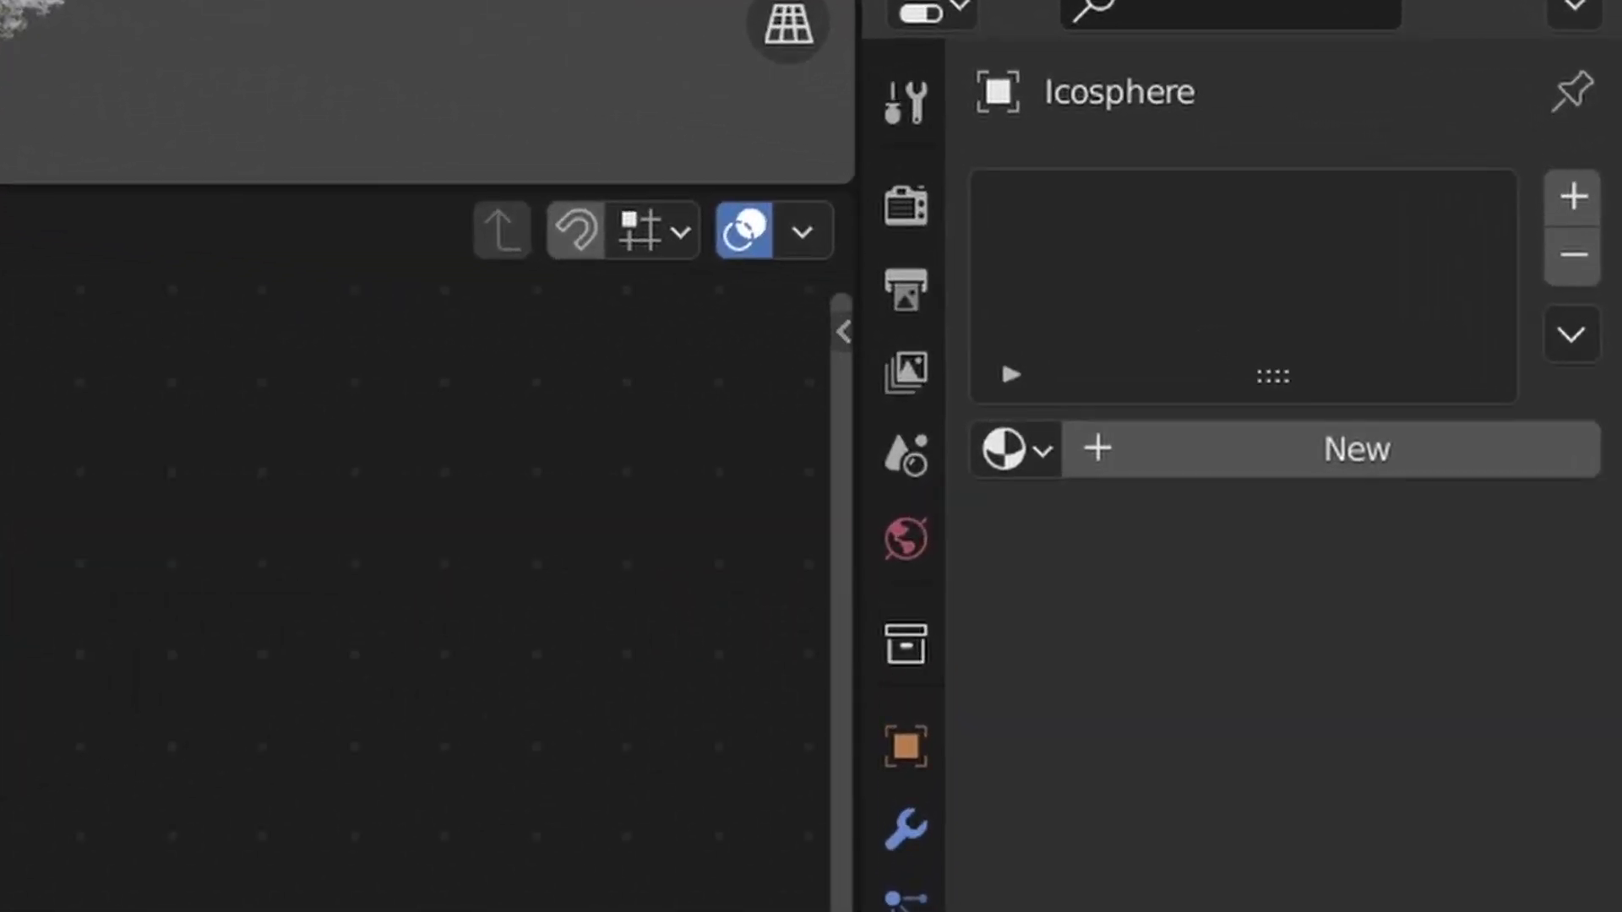
left_click(1387, 458)
double_click(1159, 224)
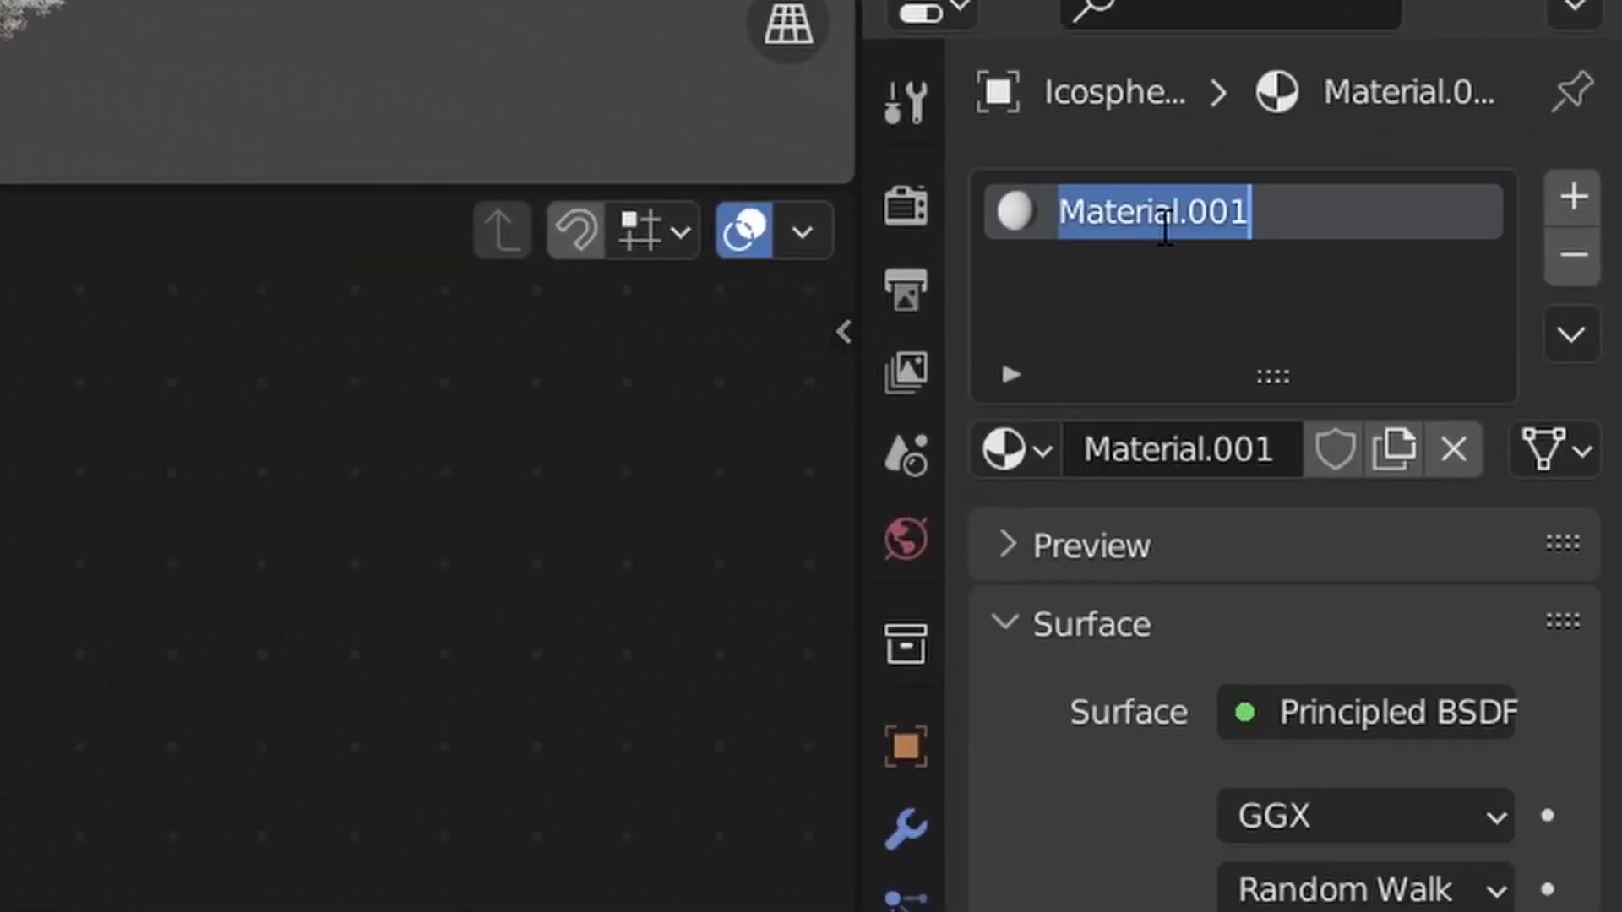
type("Fractal")
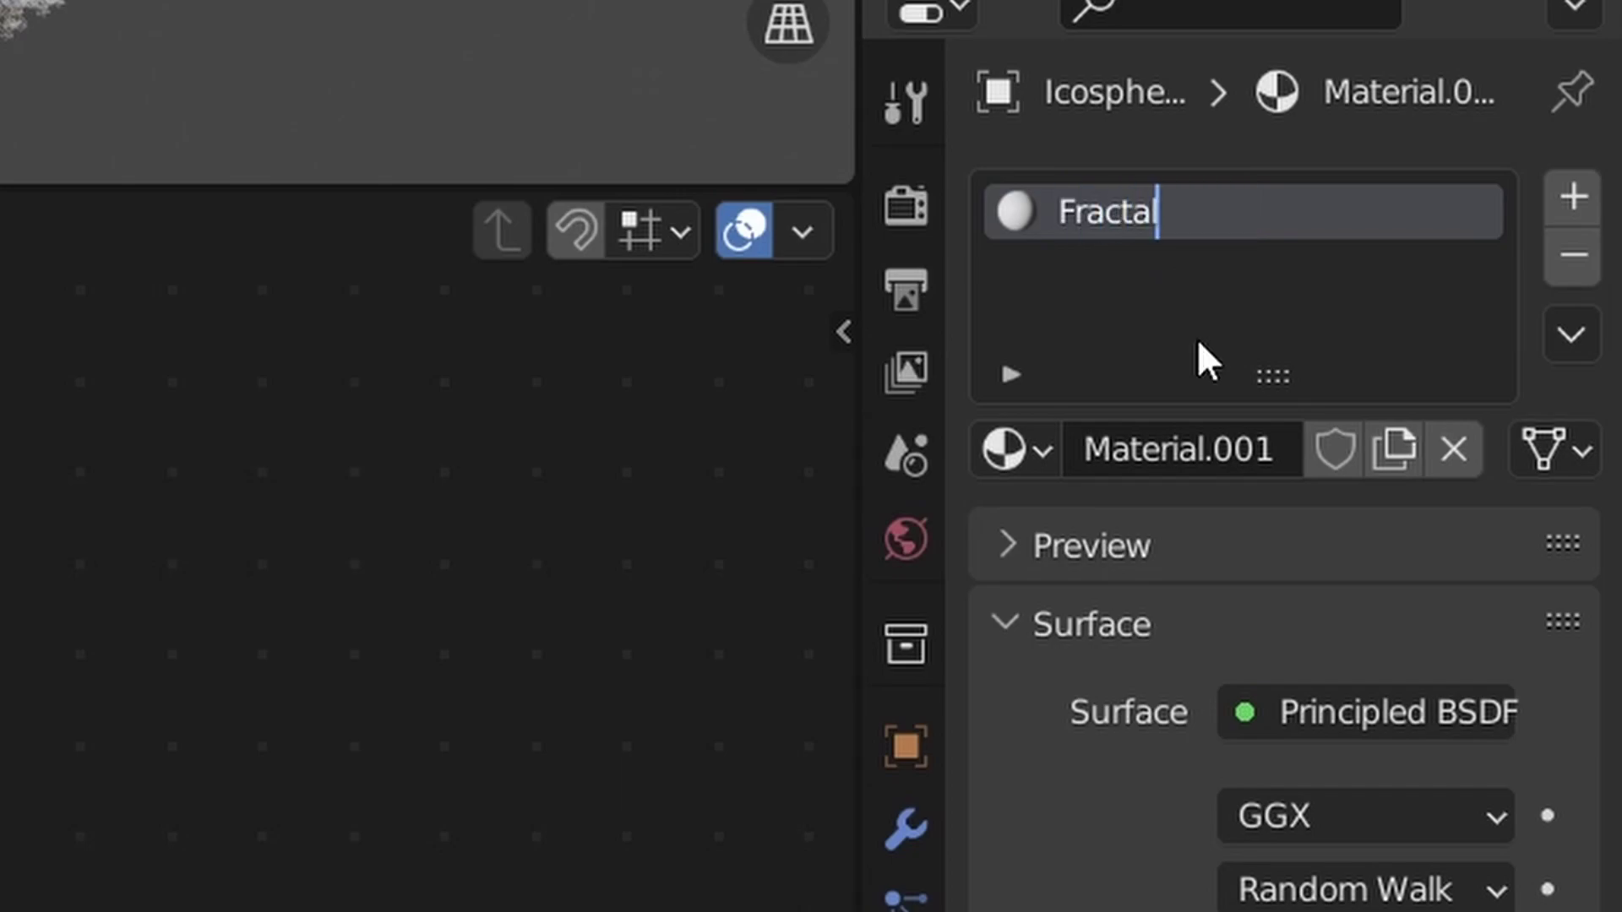
key("Return")
Insert a Set Material node between Set Shade Smooth and Group Output and assign the Fractal material to it.
left_click_drag(748, 535, 701, 536)
middle_click_drag(909, 564, 667, 576)
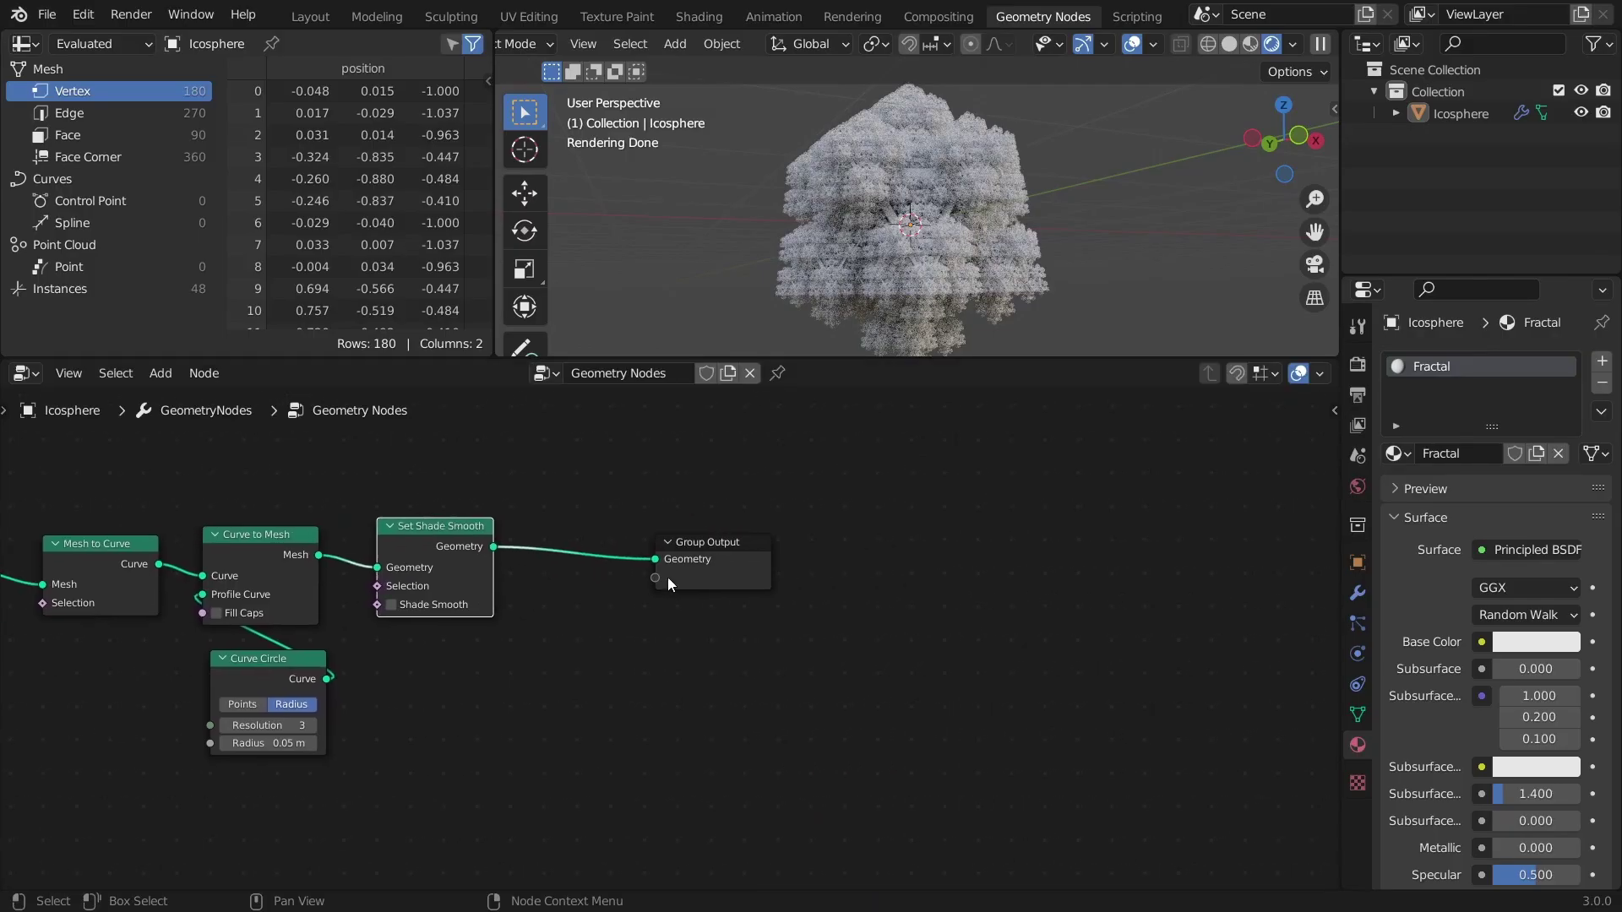
left_click_drag(701, 571, 899, 571)
key("shift+a")
left_click(767, 442)
type("se")
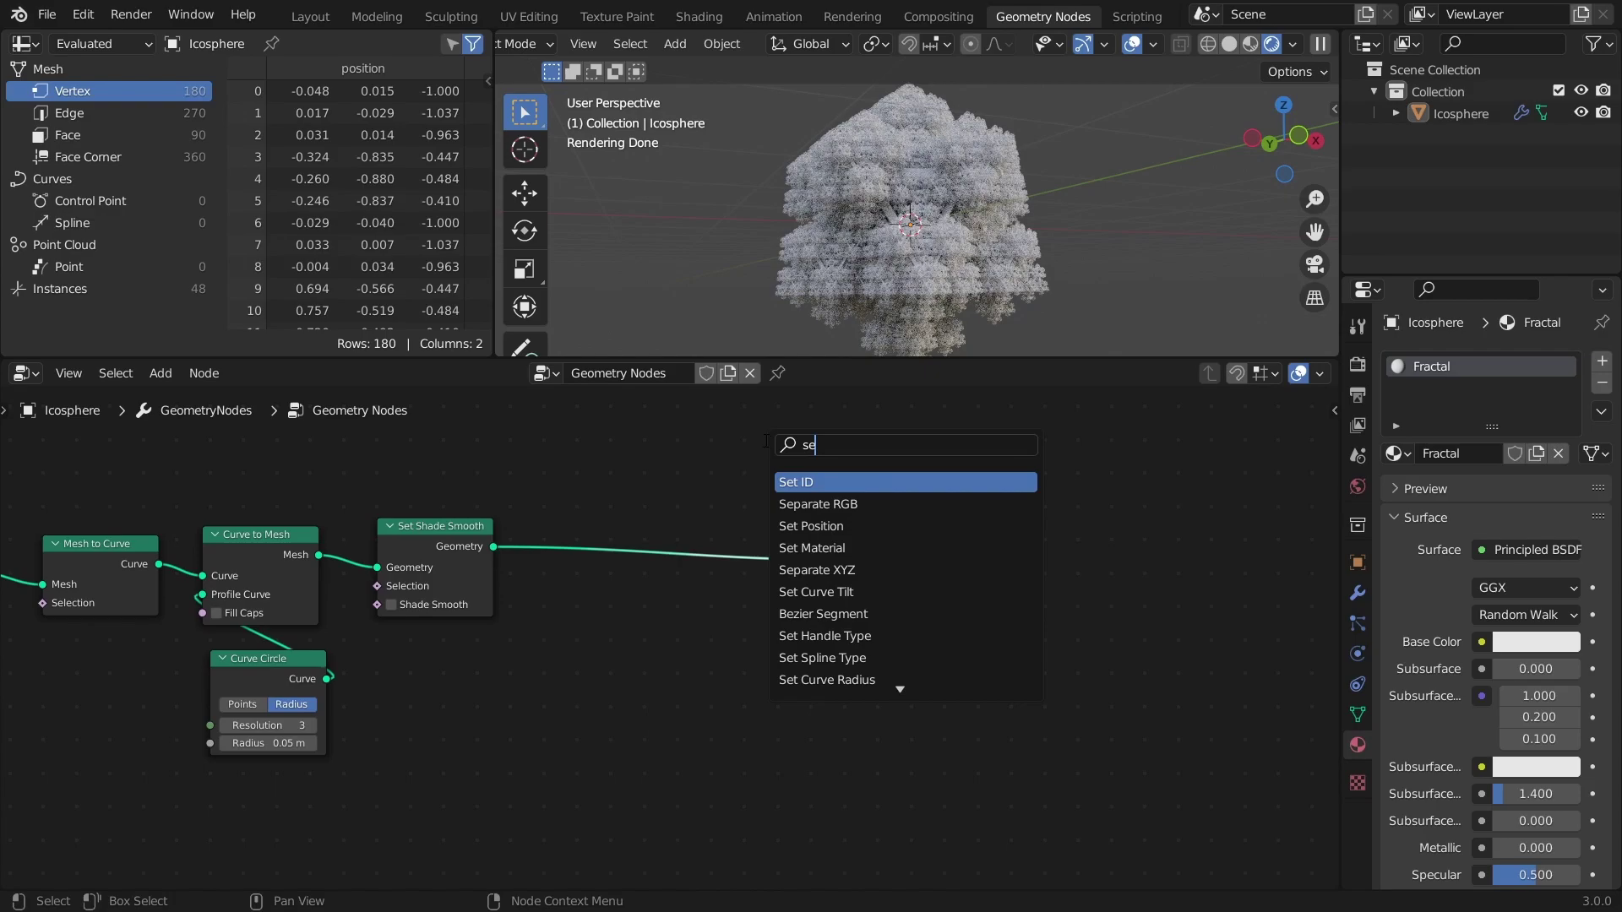
type("t maa")
key("BackSpace")
type("t")
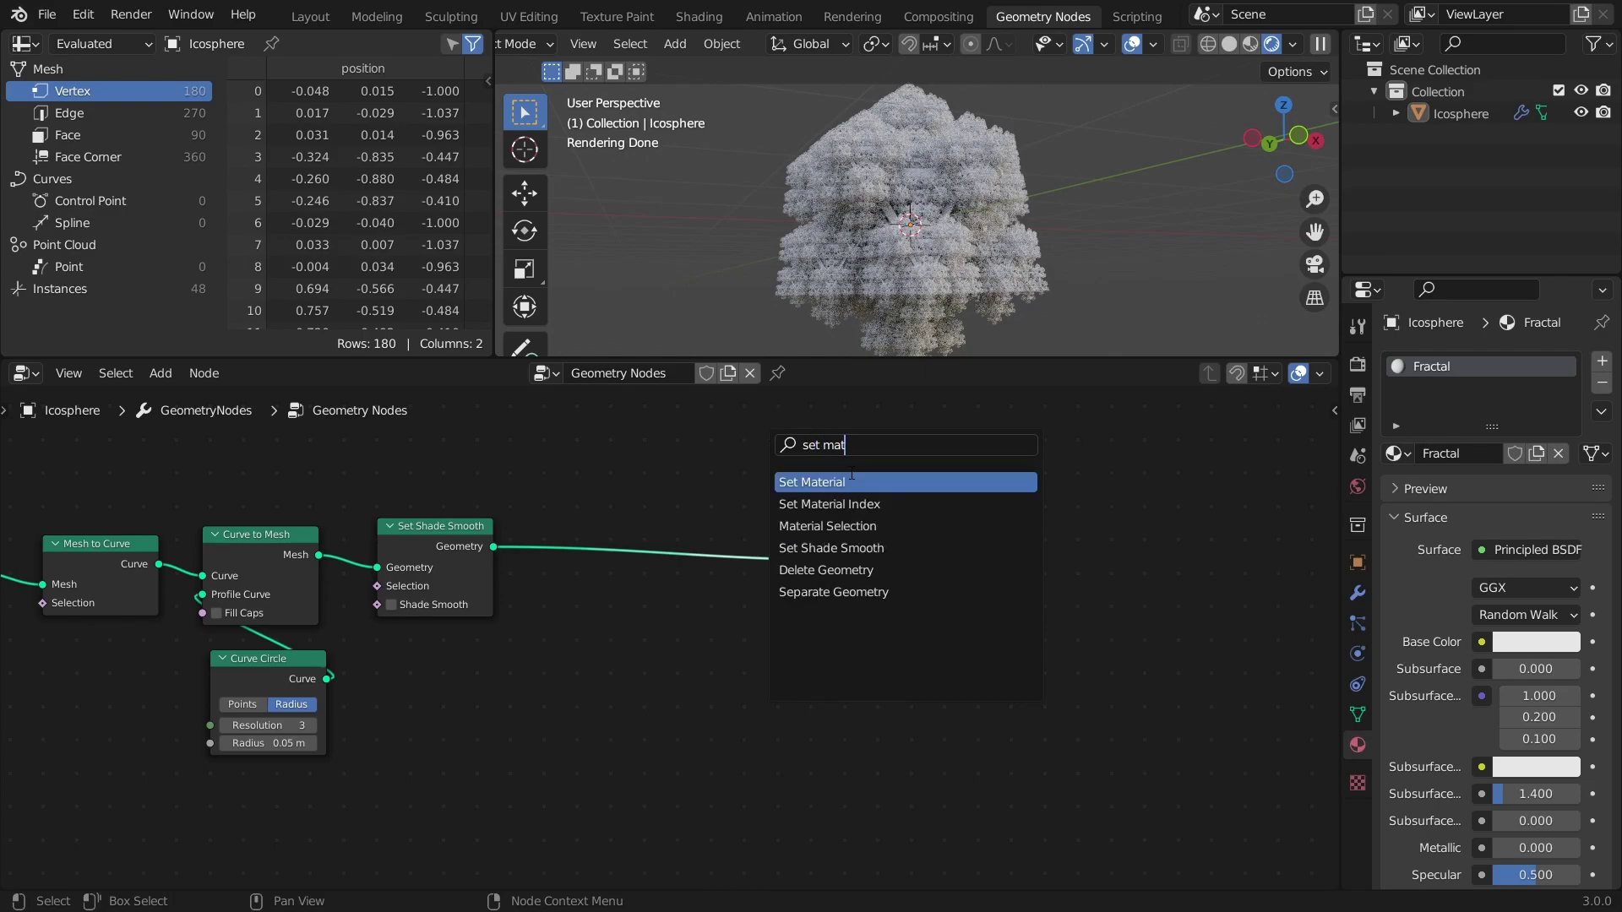
left_click(850, 475)
left_click(685, 515)
left_click(669, 572)
left_click(668, 600)
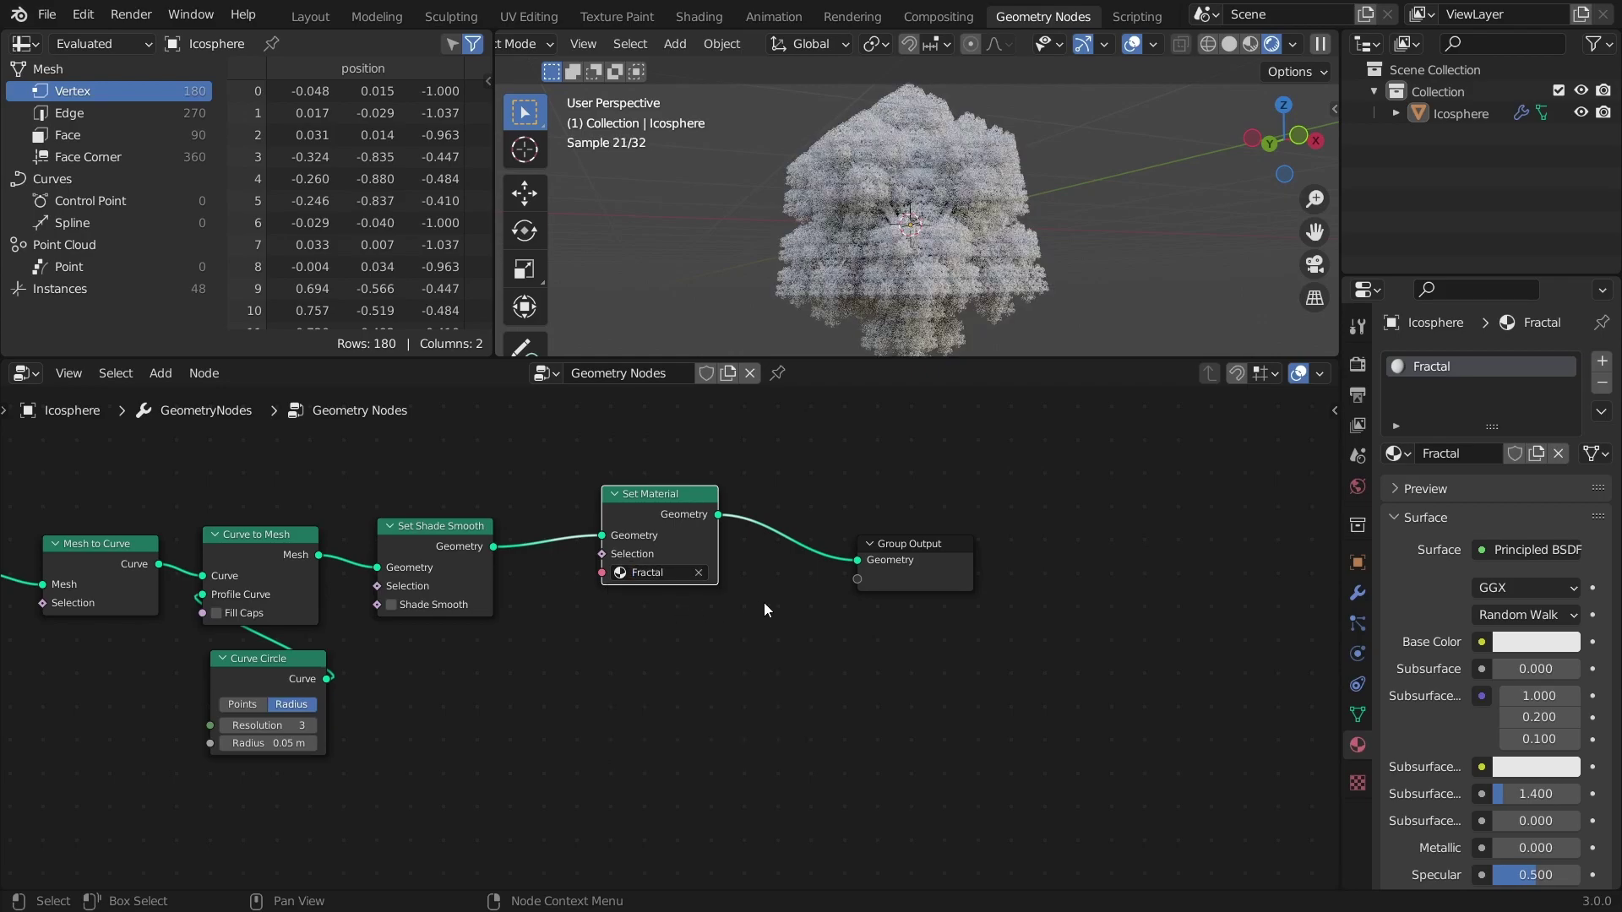
Try out other base colors on the Fractal material.
left_click(1536, 642)
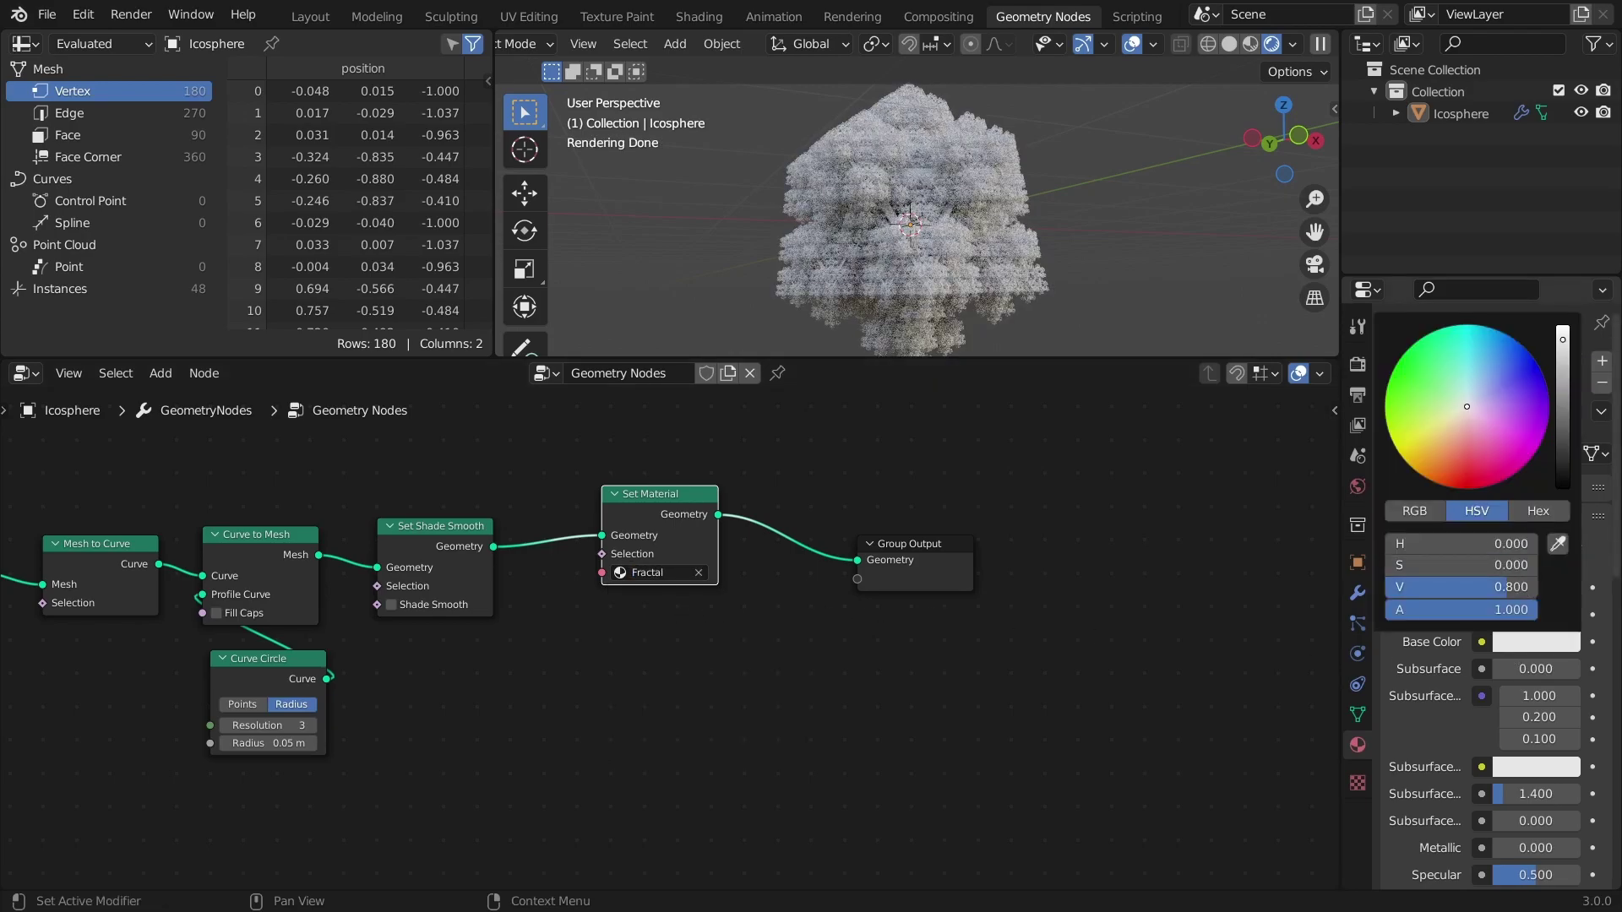
left_click(1418, 444)
left_click_drag(1417, 443, 1481, 372)
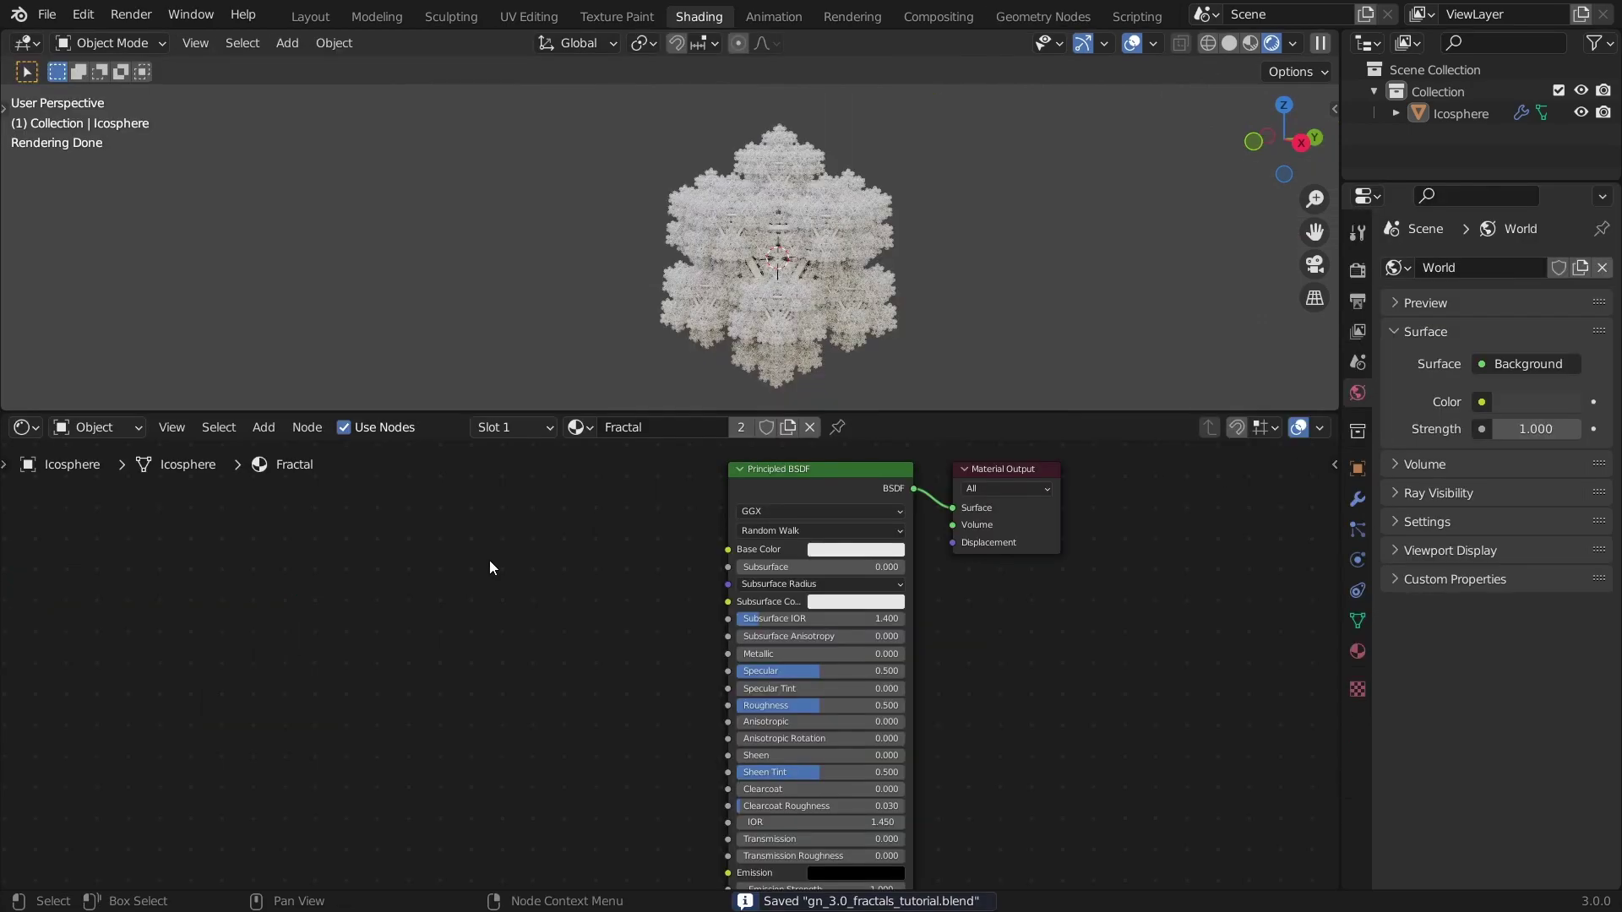
Add an Ambient Occlusion node to the Fractal material and connect its Color output to the Principled BSDF's Base Color.
key("shift+a")
left_click(489, 560)
type("amb")
key("Return")
left_click(282, 530)
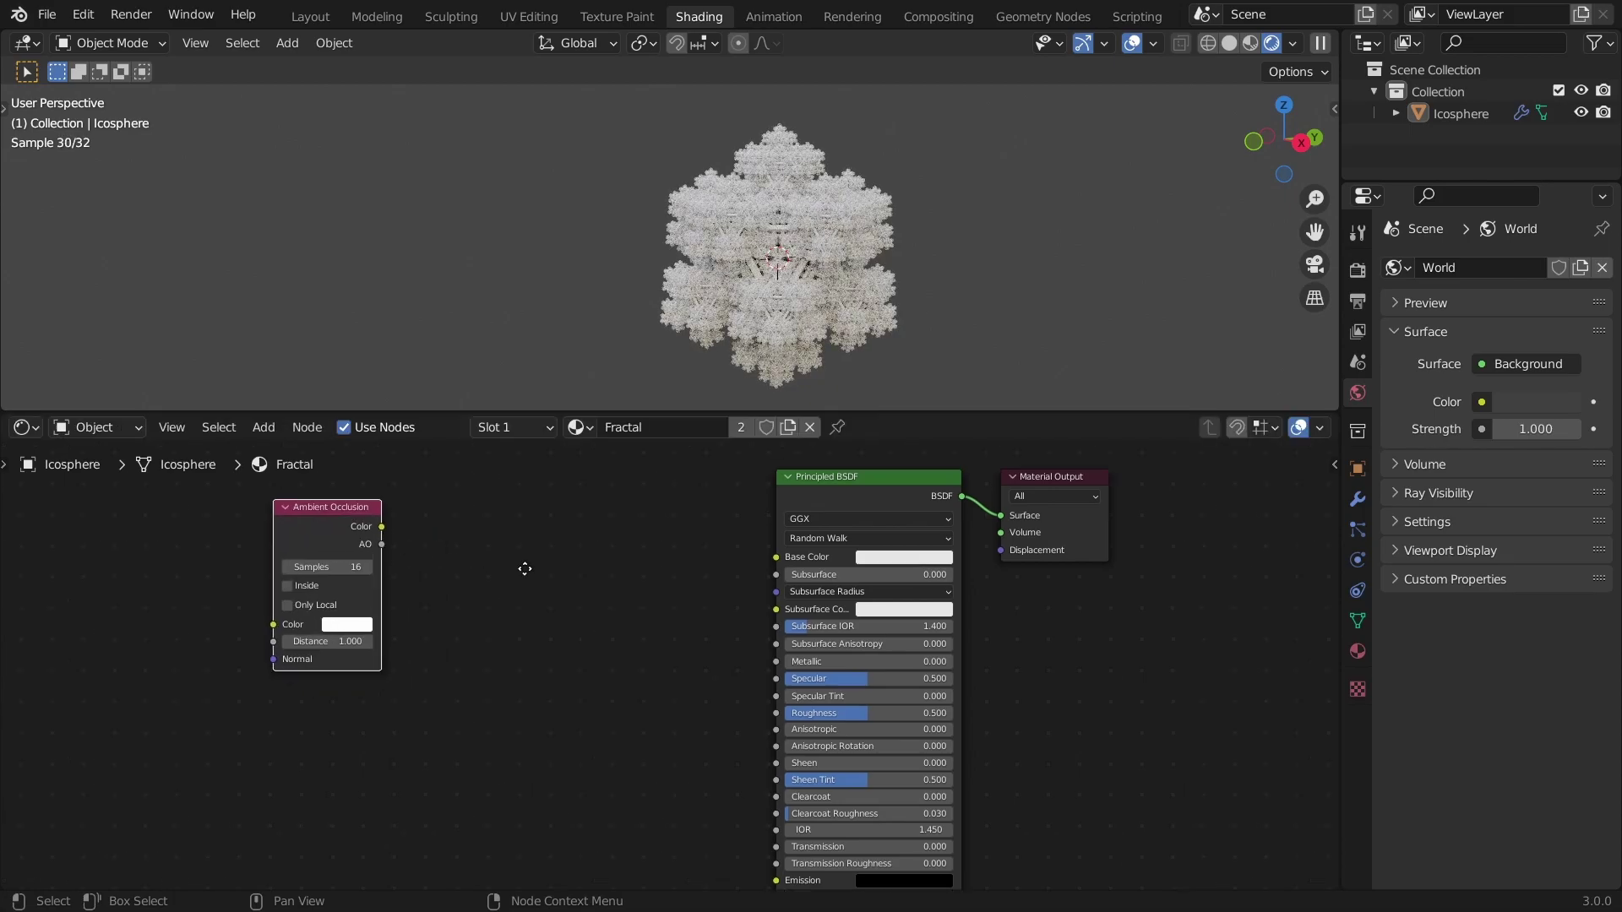
left_click_drag(627, 552, 777, 557)
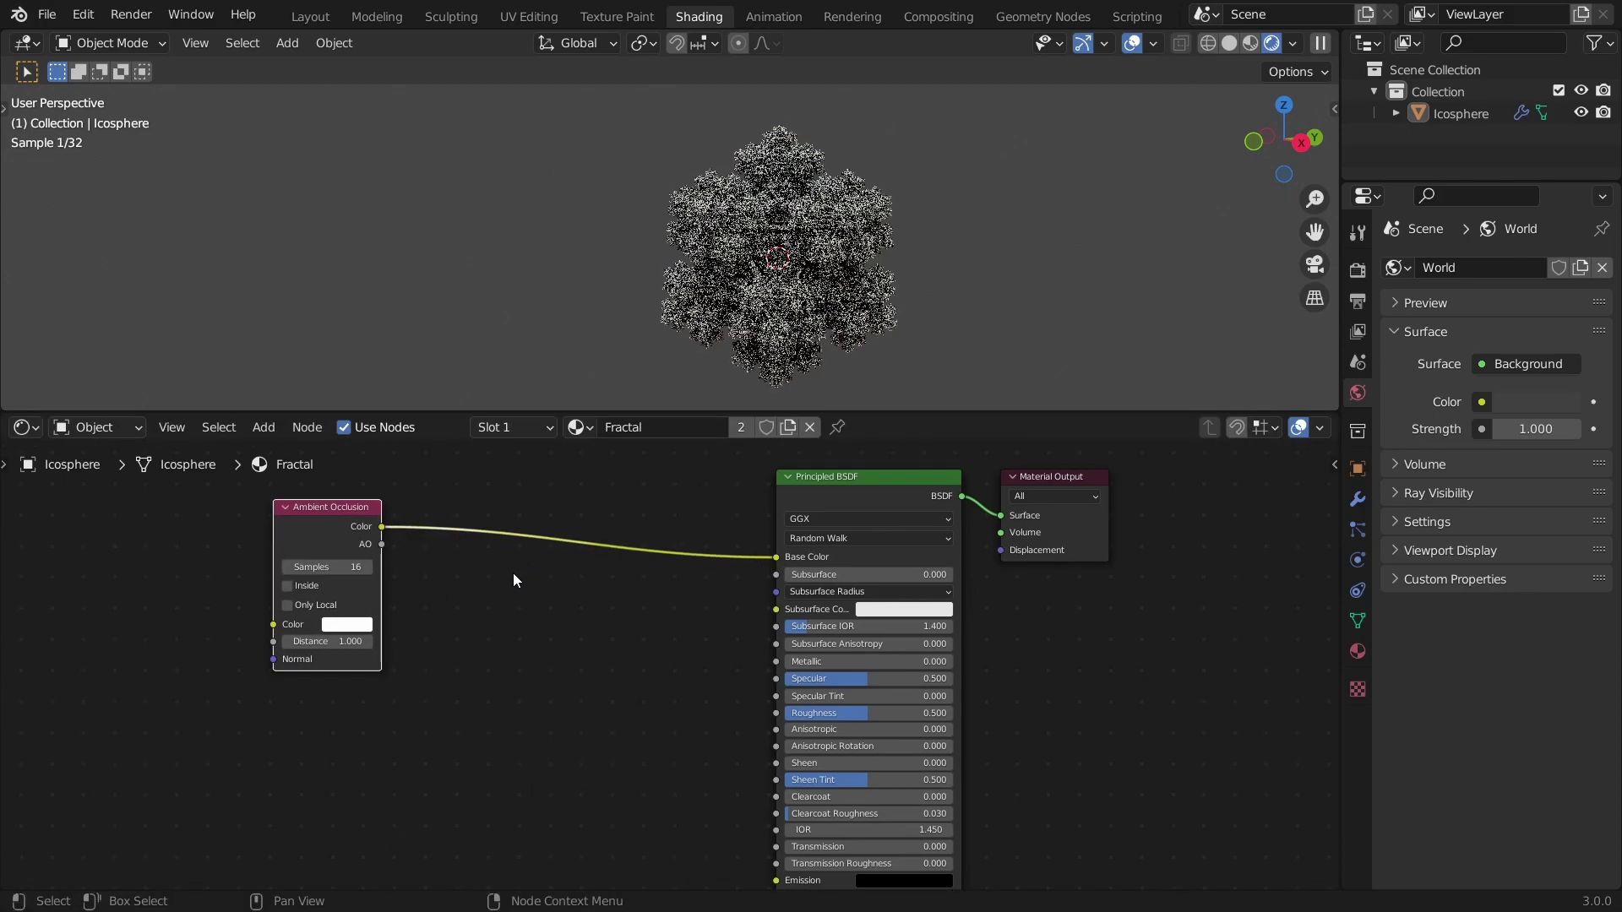
mouse_move(761, 262)
middle_mouse_down()
mouse_move(842, 255)
mouse_move(697, 231)
mouse_move(740, 272)
middle_mouse_up()
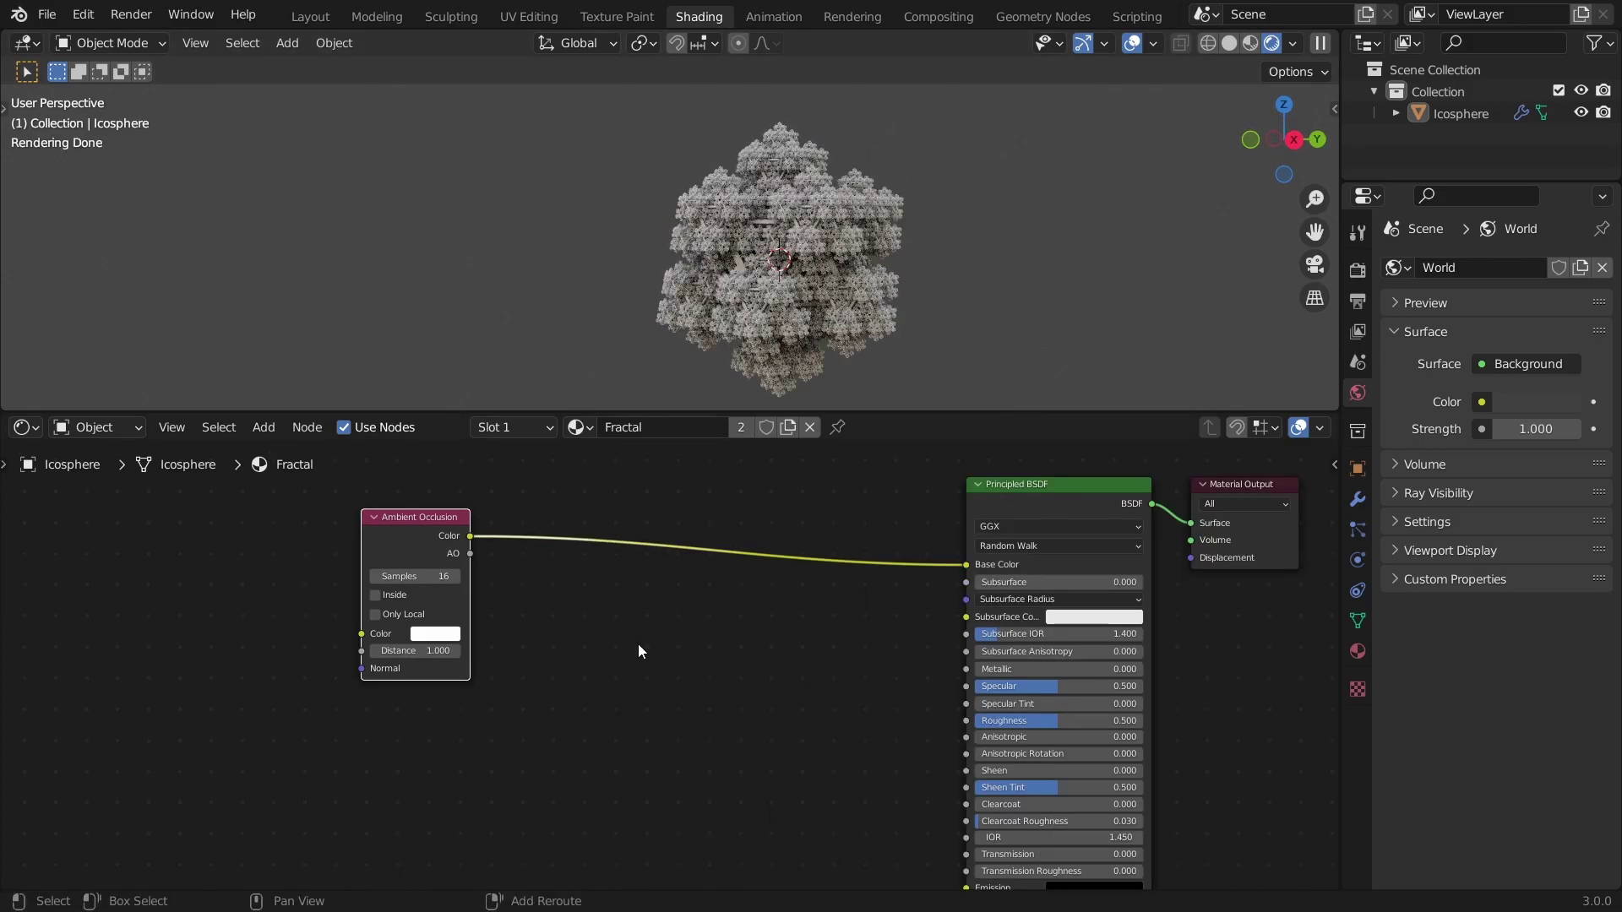
Insert a ColorRamp node between Ambient Occlusion and the Principled BSDF, then recolor a stop and shift it along the ramp.
key("shift+a")
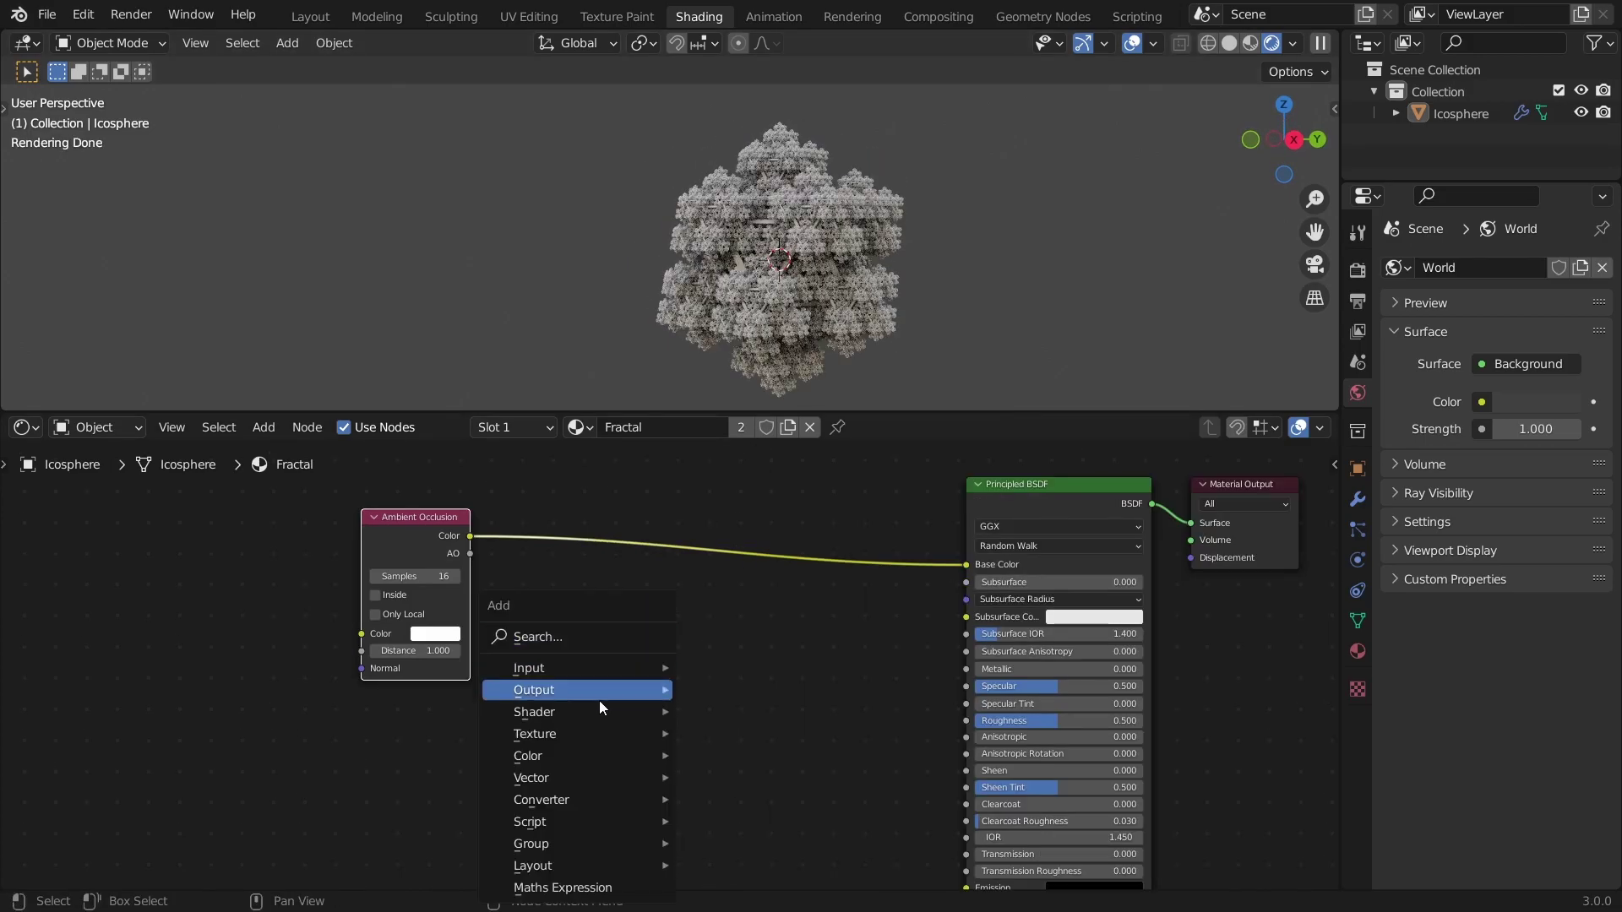
mouse_move(583, 796)
left_click(731, 532)
left_click(626, 507)
left_click(712, 623)
left_click_drag(759, 484, 760, 397)
left_click(639, 455)
left_click_drag(791, 585, 670, 585)
Add more stops to the color ramp, adjust their colors and positions, and save the file.
left_click(636, 561)
left_click_drag(652, 585, 701, 584)
left_click(746, 622)
left_click(707, 514)
left_click(636, 561)
left_click(686, 622)
left_click(691, 441)
left_click_drag(662, 585, 649, 585)
middle_click_drag(778, 236, 851, 220)
key("ctrl+s")
scroll(1103, 287, "up", 2)
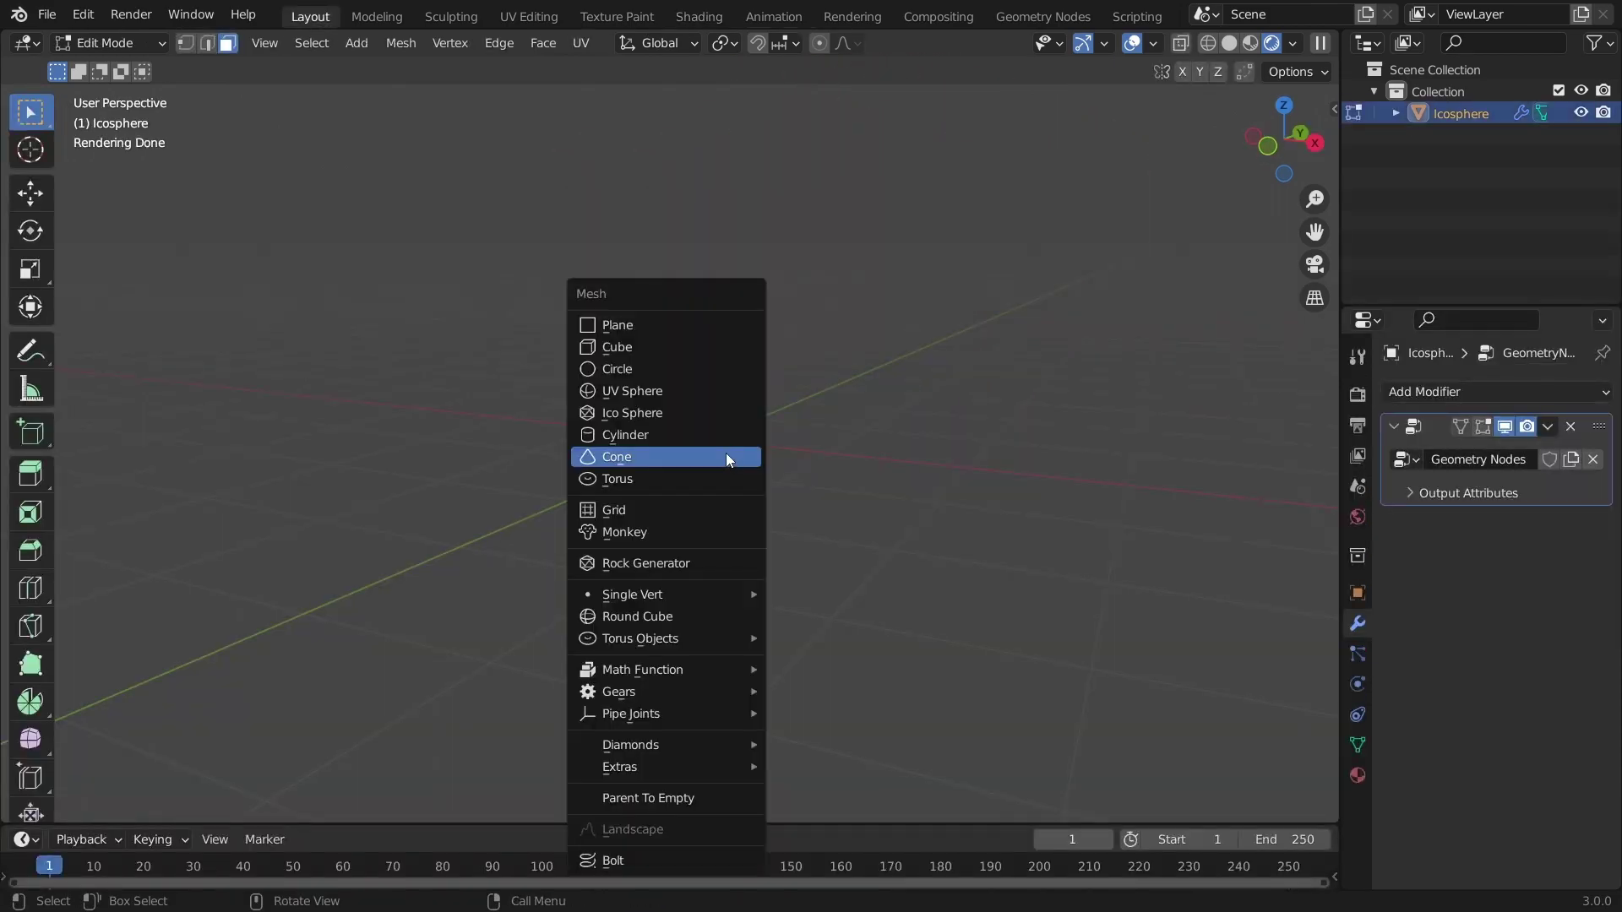
Try a cone as the fractal's base mesh by adding it to the emptied Icosphere object and returning to Object Mode.
left_click(698, 458)
key("Tab")
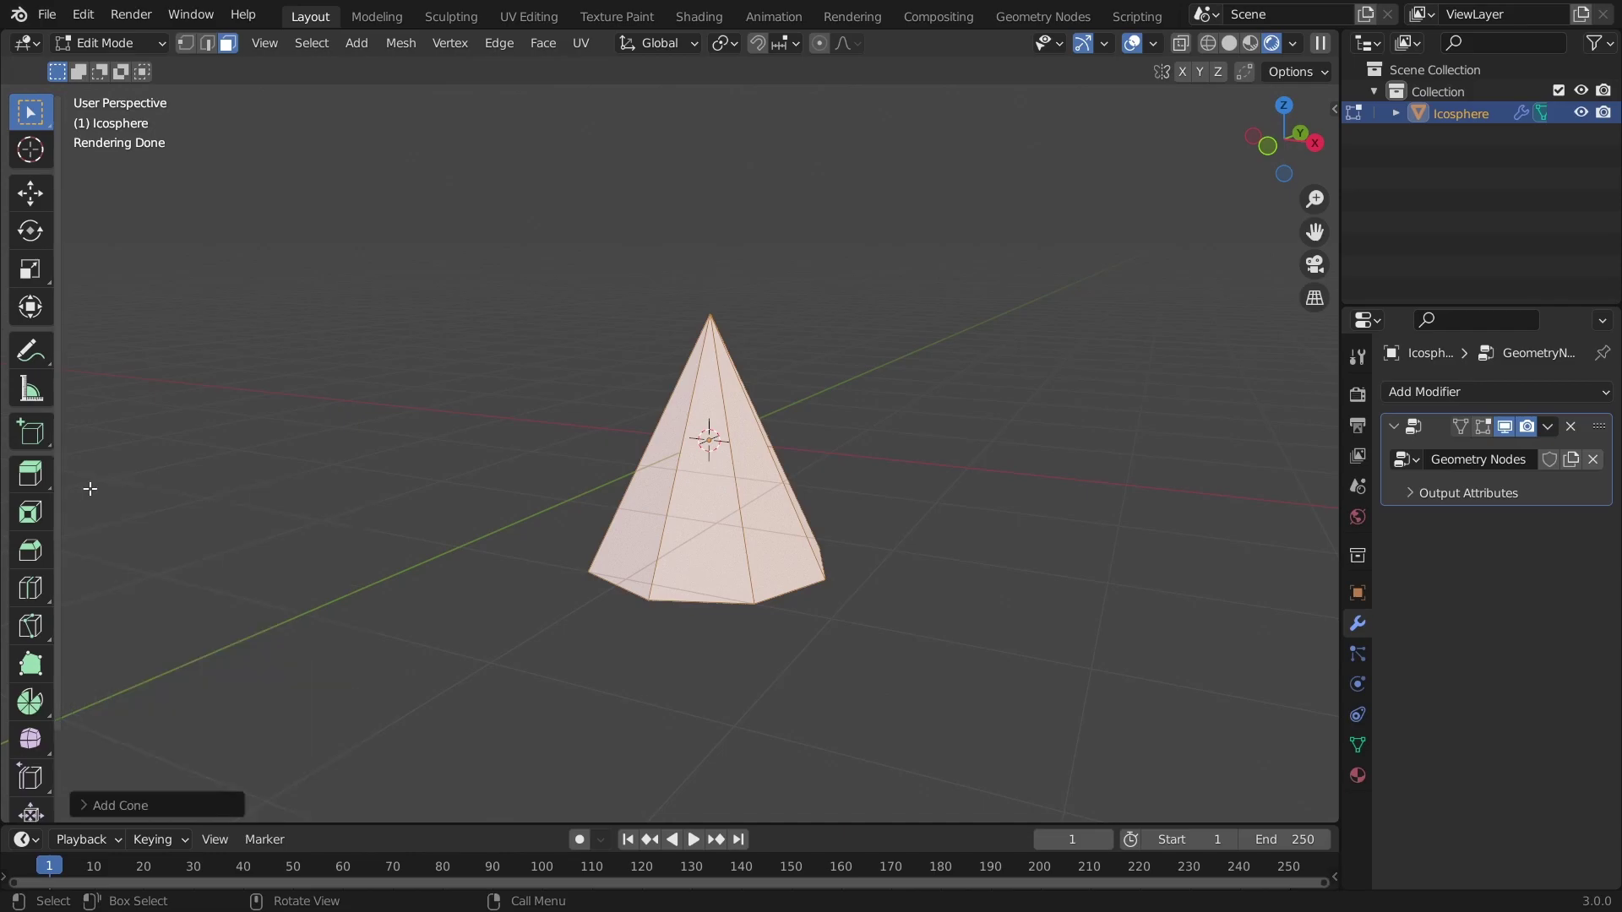
middle_click_drag(747, 413, 980, 480)
left_click(967, 517)
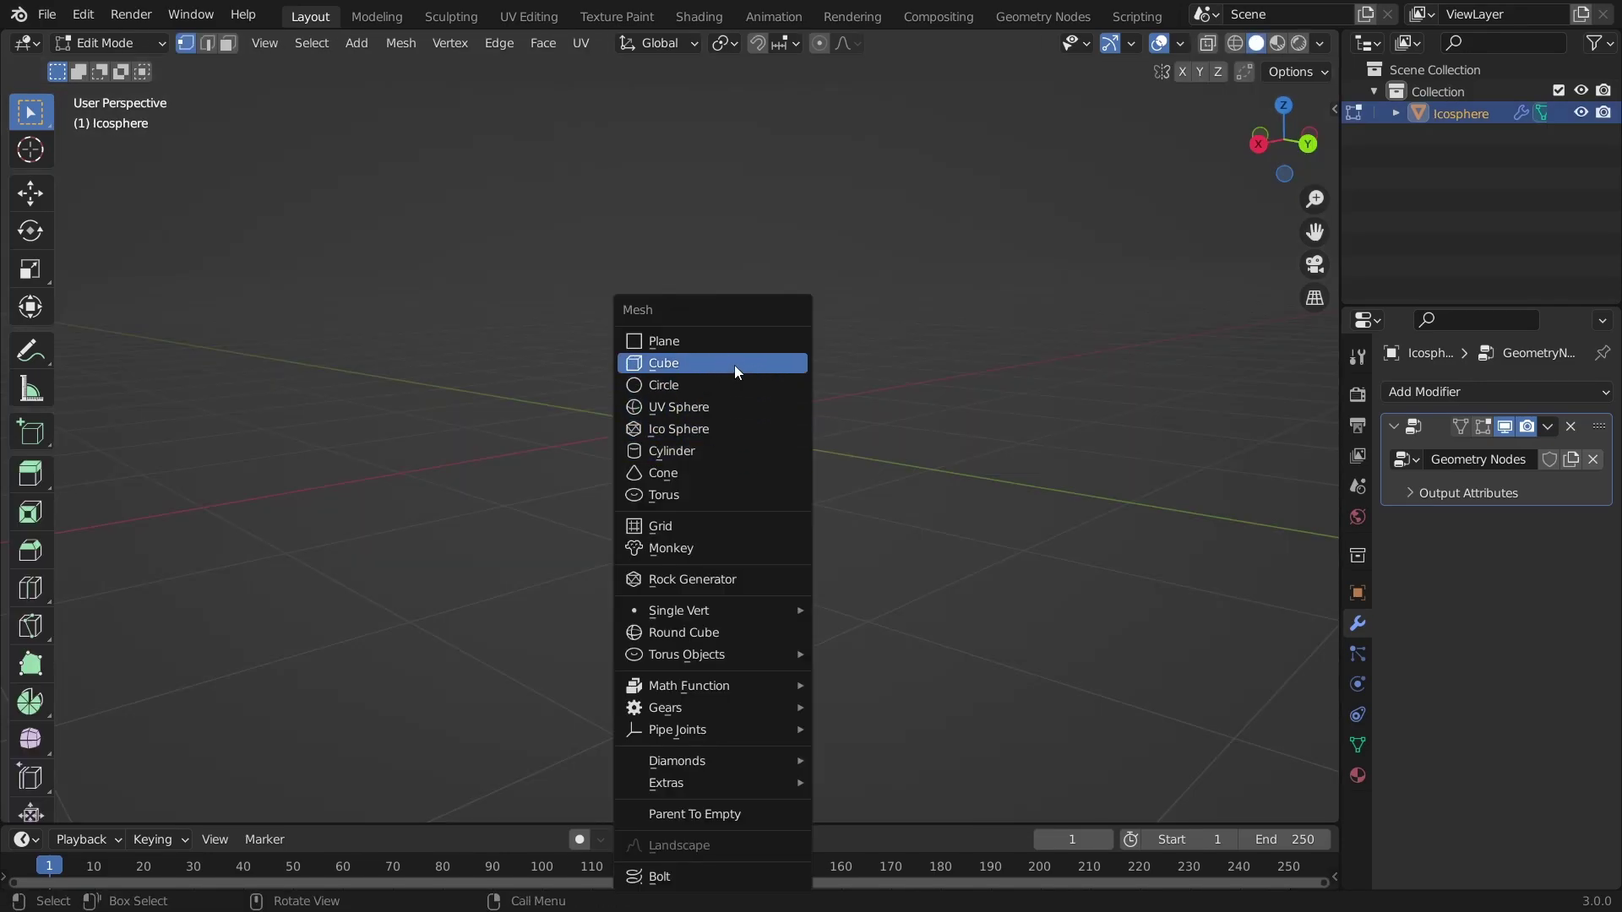
Try a cube as the fractal's base mesh and return to Object Mode to inspect it.
left_click(734, 365)
key("Tab")
mouse_move(956, 420)
middle_mouse_down()
mouse_move(799, 413)
mouse_move(947, 421)
mouse_move(978, 460)
mouse_move(964, 439)
middle_mouse_up()
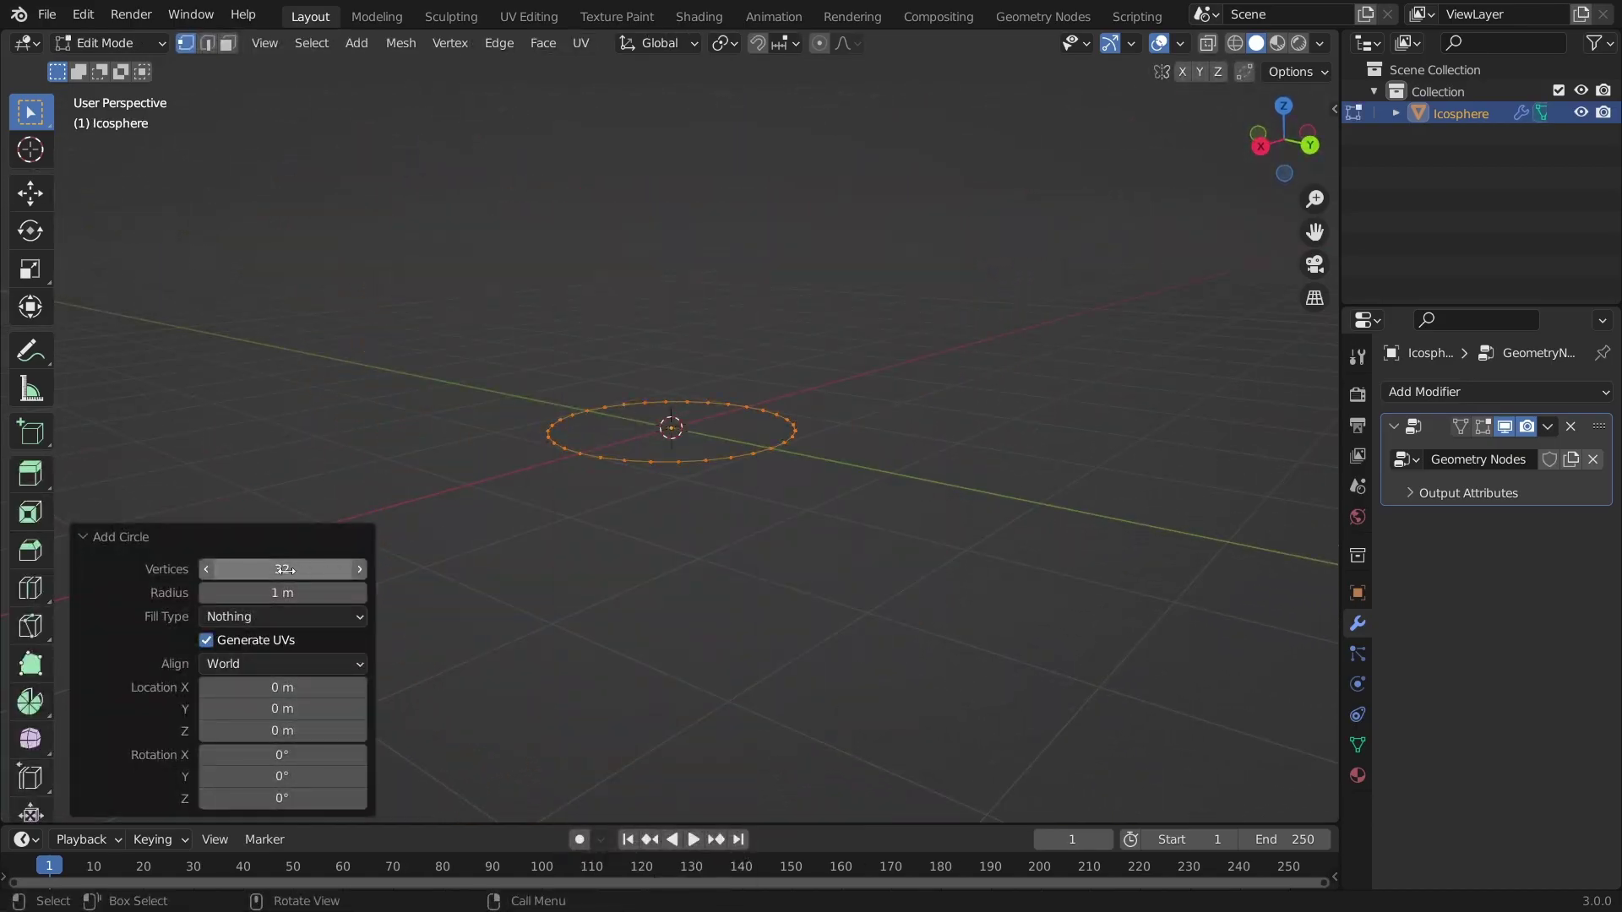
Try a circle with 5 vertices as the fractal's base mesh and return to Object Mode to inspect it.
type("5")
key("Return")
key("Tab")
middle_click_drag(681, 489, 732, 572)
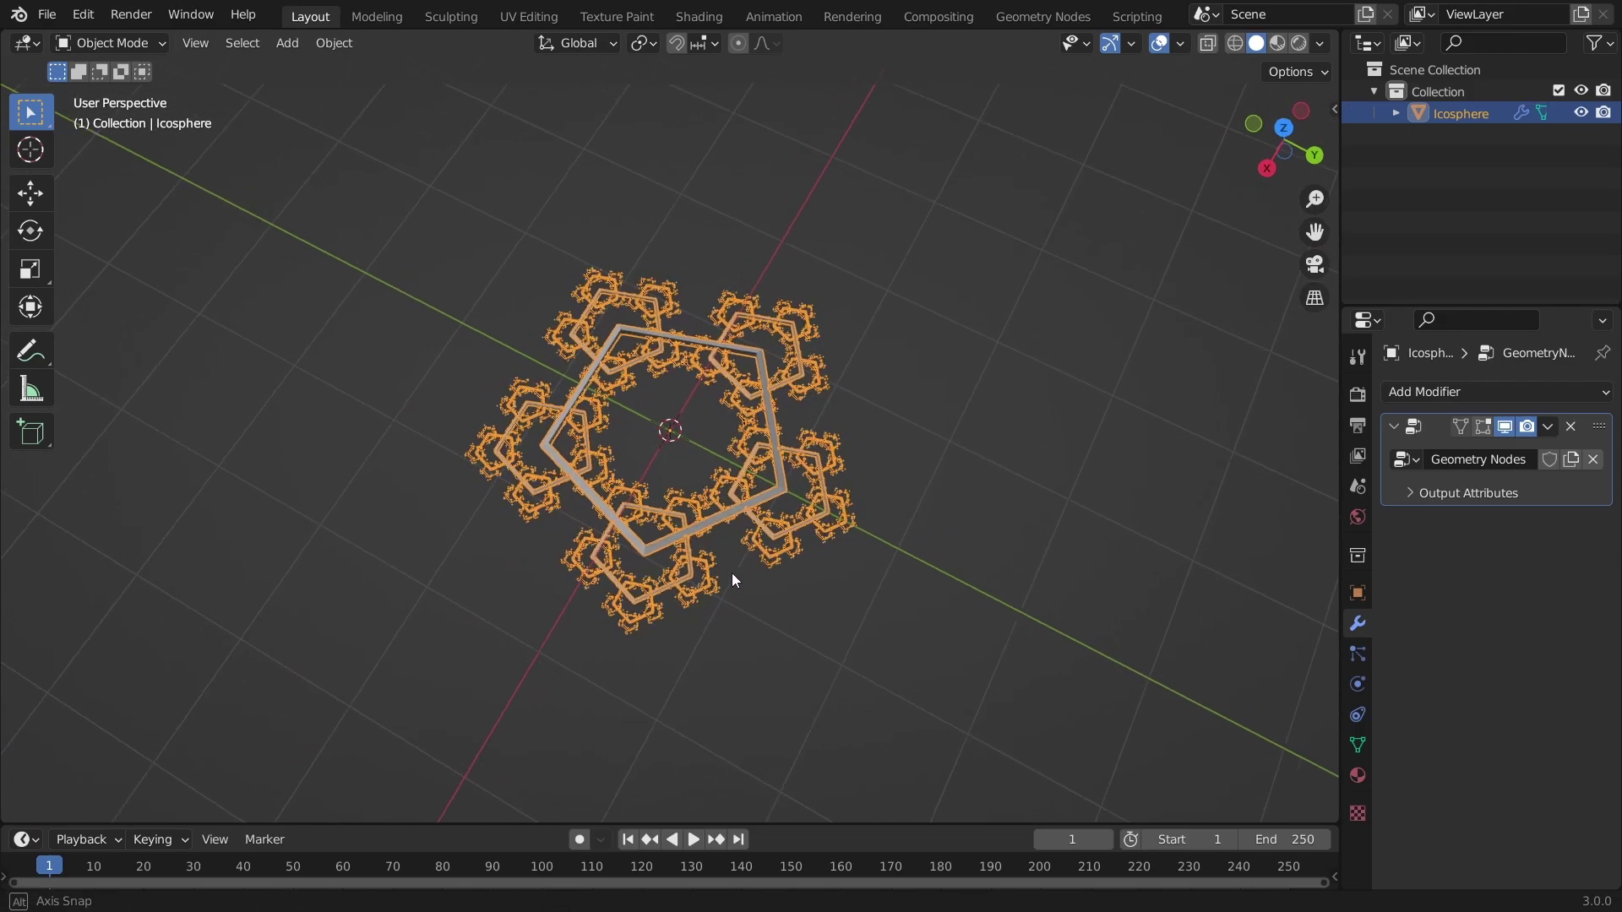
Try a torus with 5 major and 3 minor segments as the fractal's base mesh and return to Object Mode.
key("shift+a")
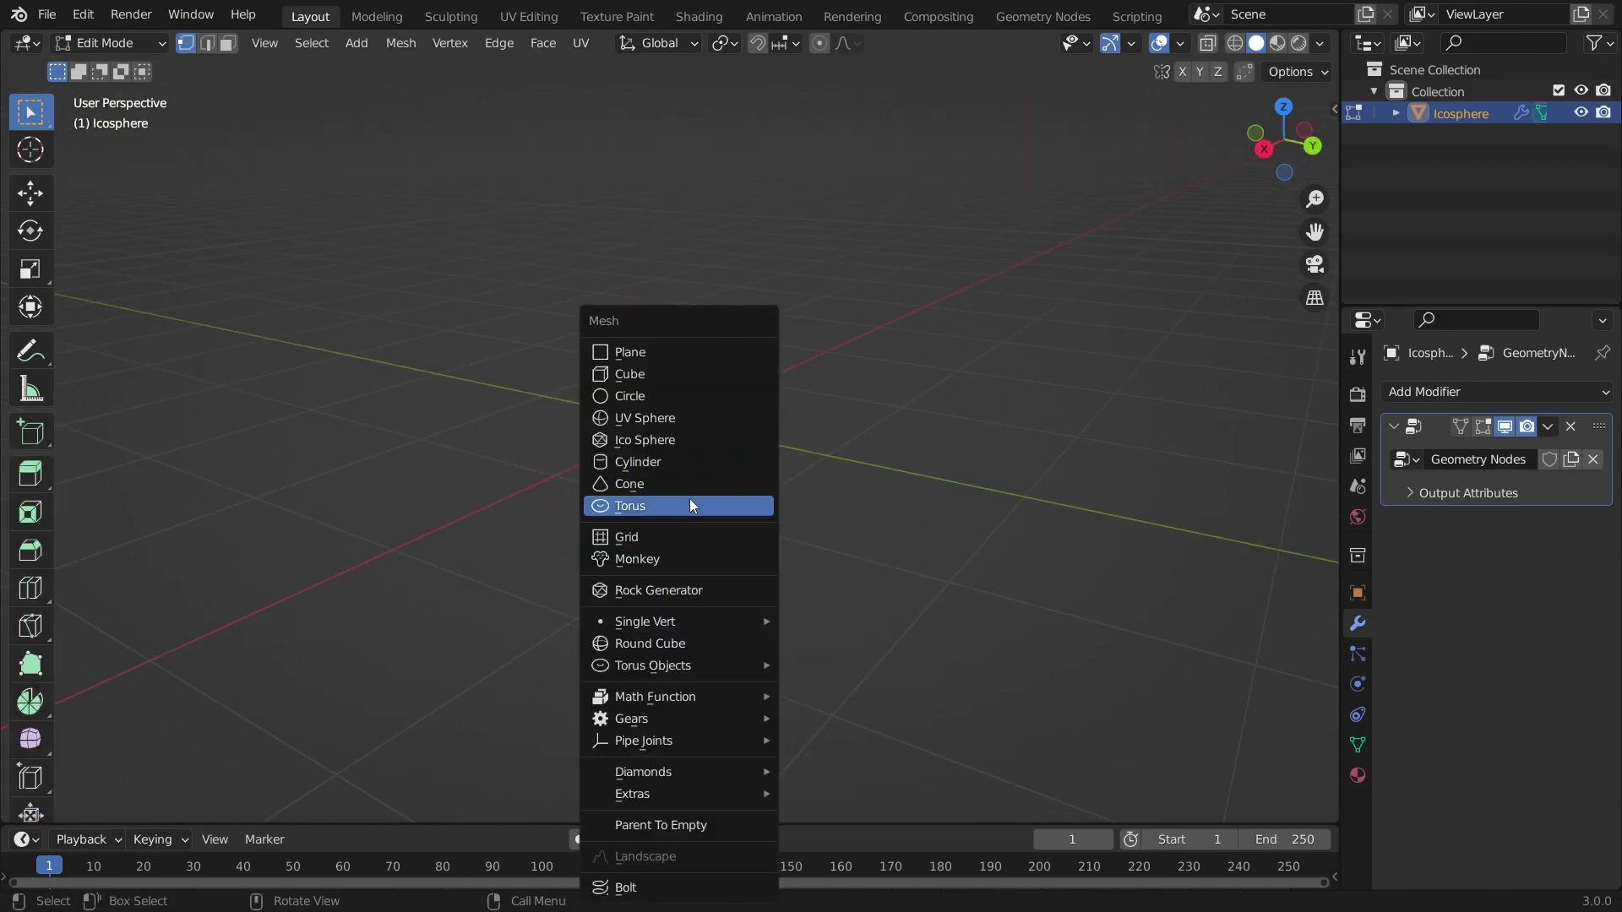
left_click(689, 498)
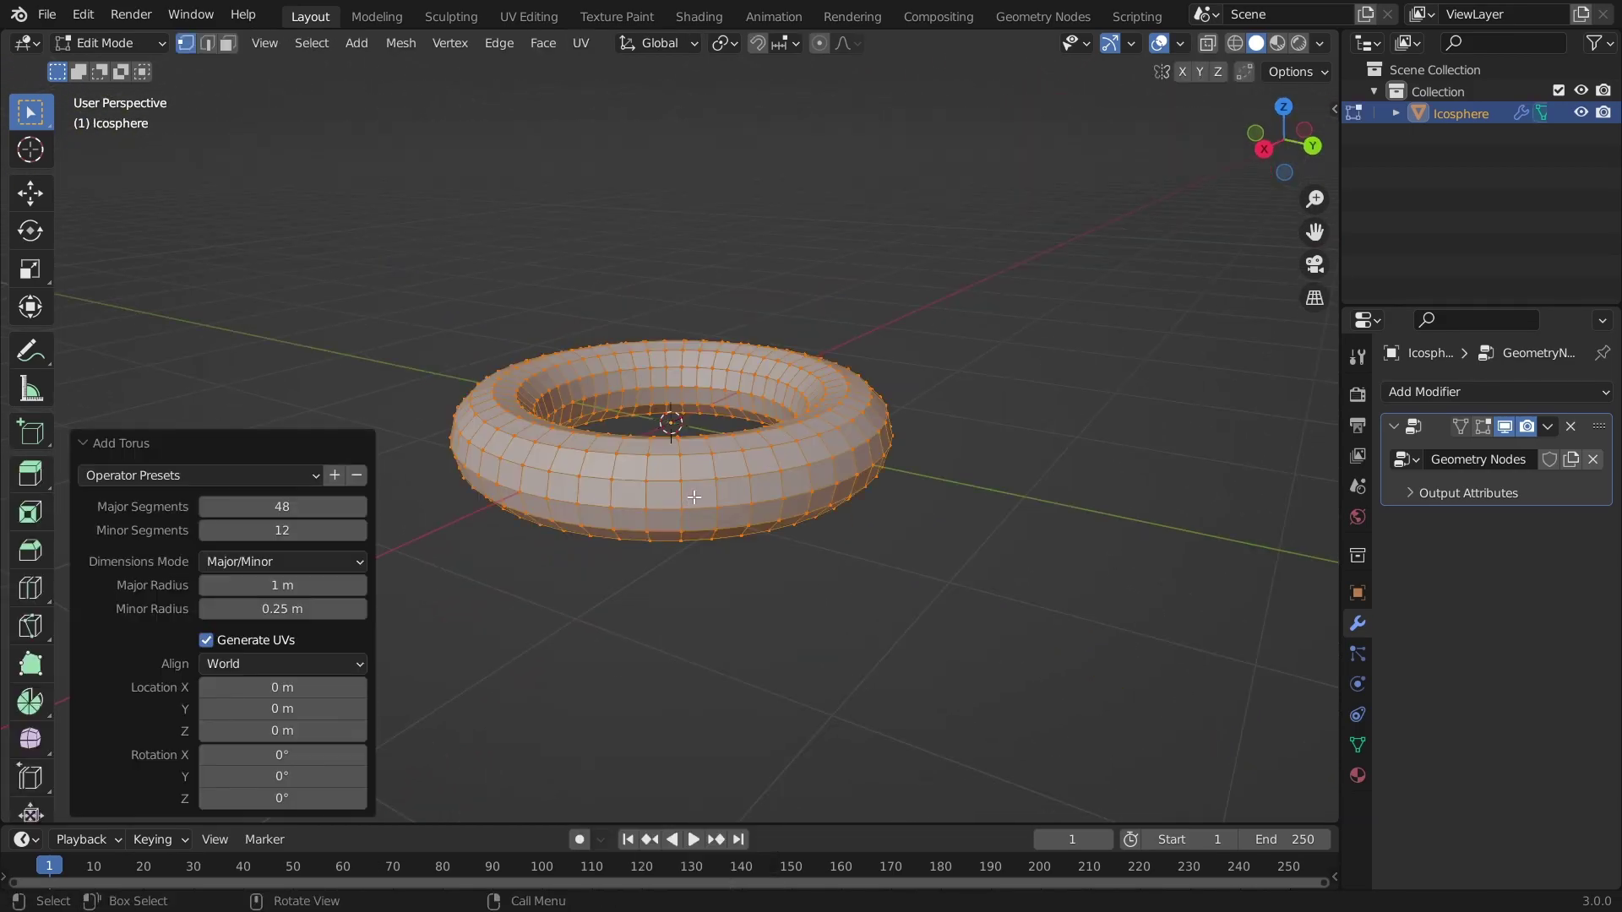
left_click(291, 509)
type("5")
key("Tab")
type("3")
key("Return")
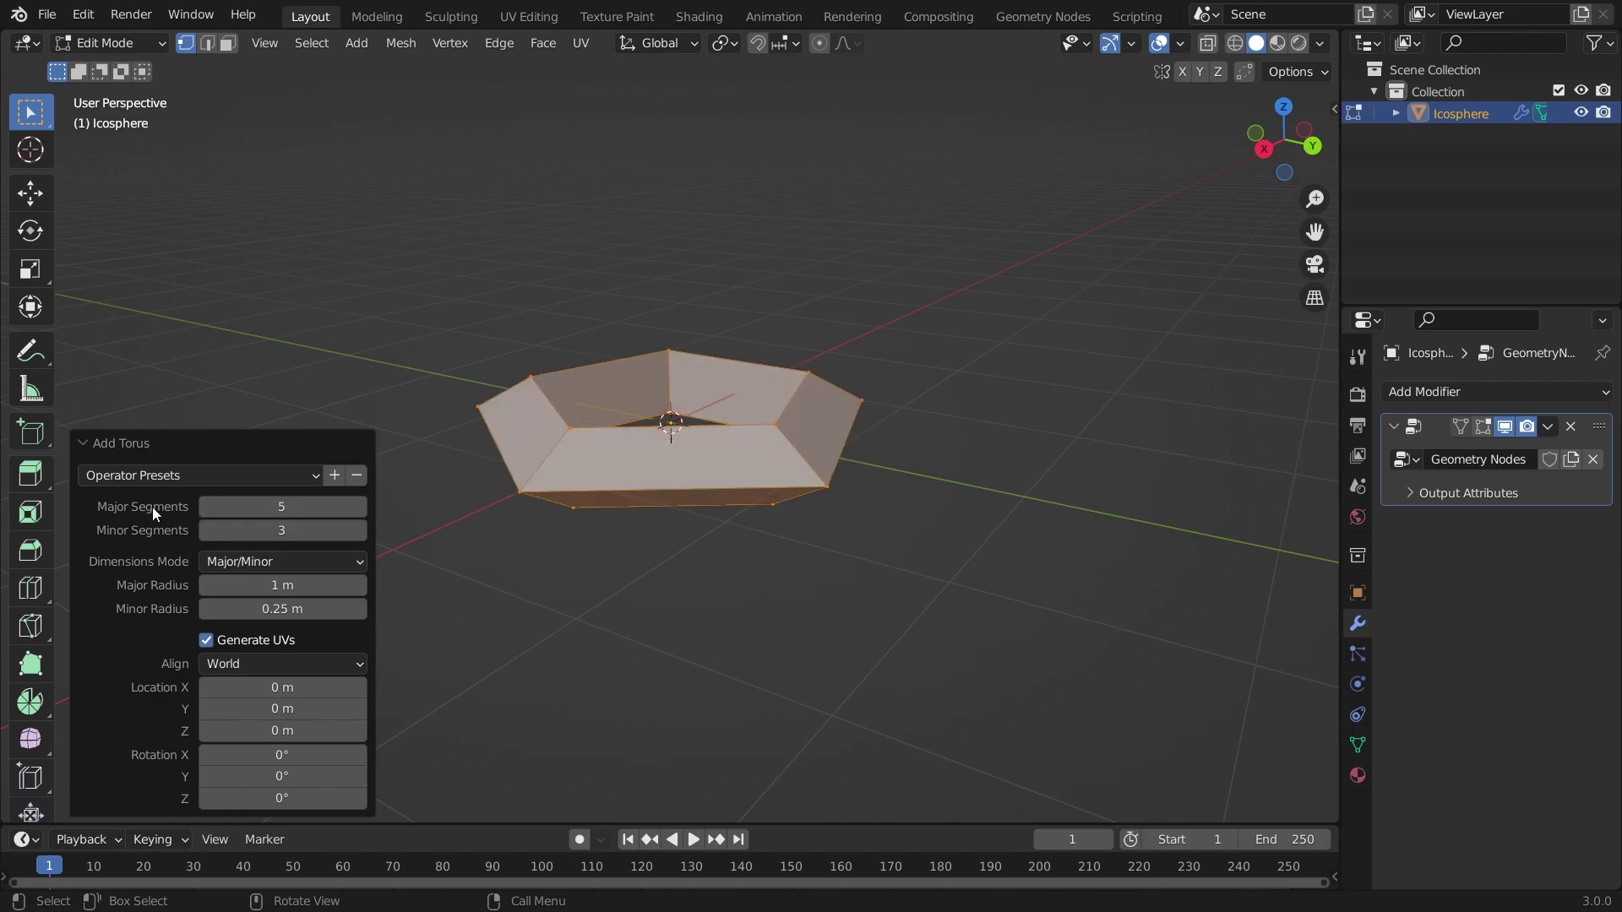
left_click(83, 443)
key("Tab")
middle_click_drag(743, 463, 833, 561)
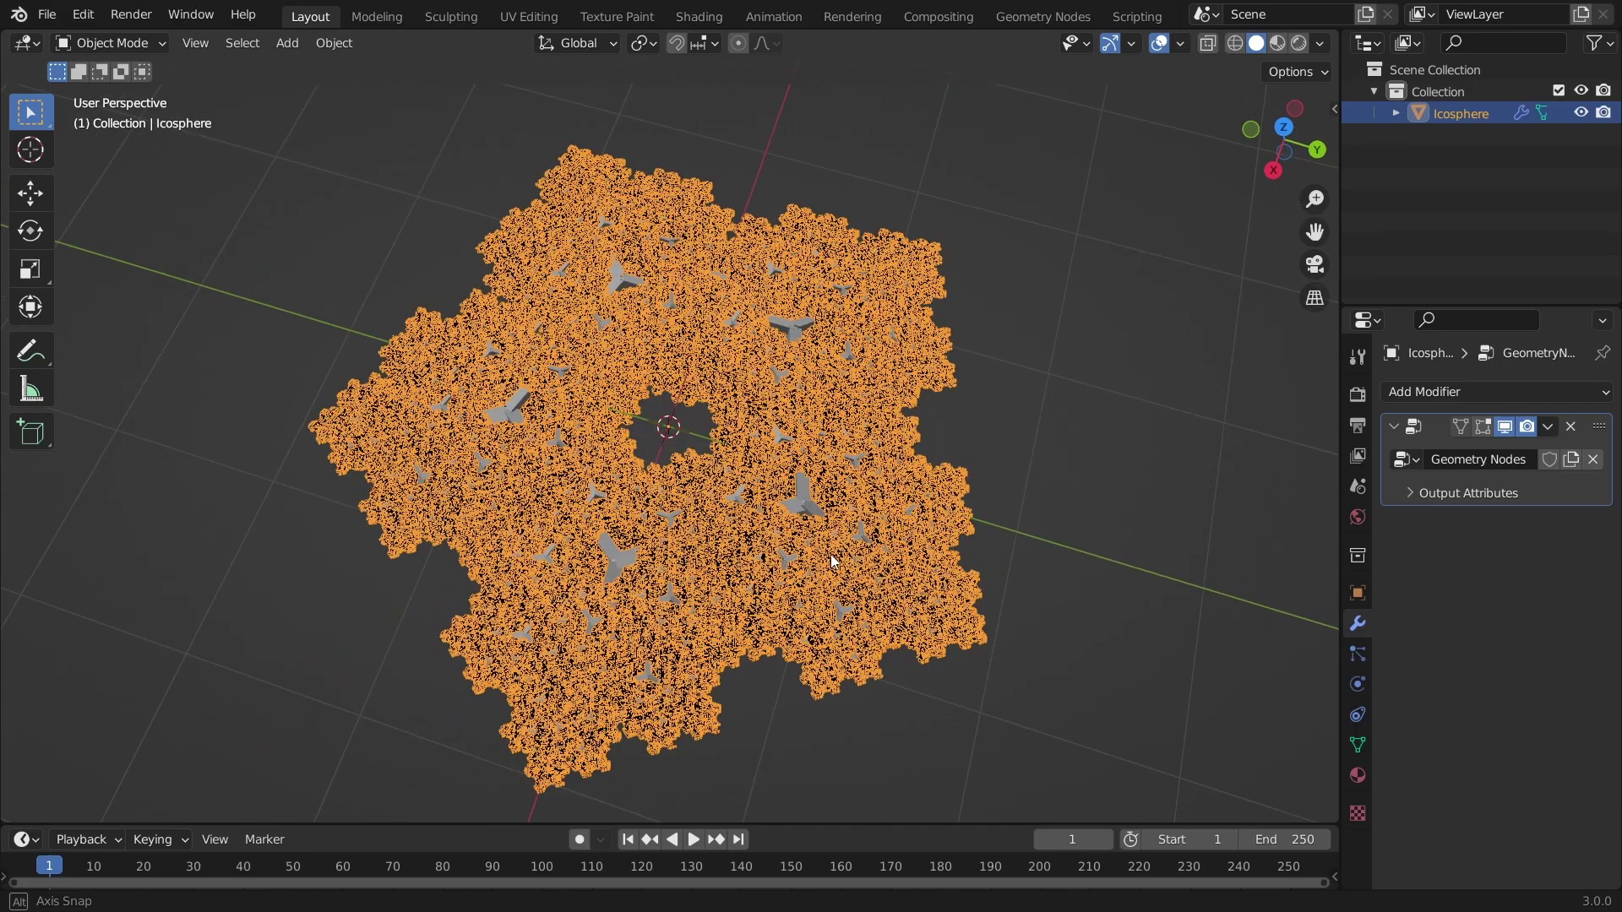
Deselect the torus fractal and examine it from several angles in rendered viewport shading.
key("alt+a")
key("z")
left_click(833, 509)
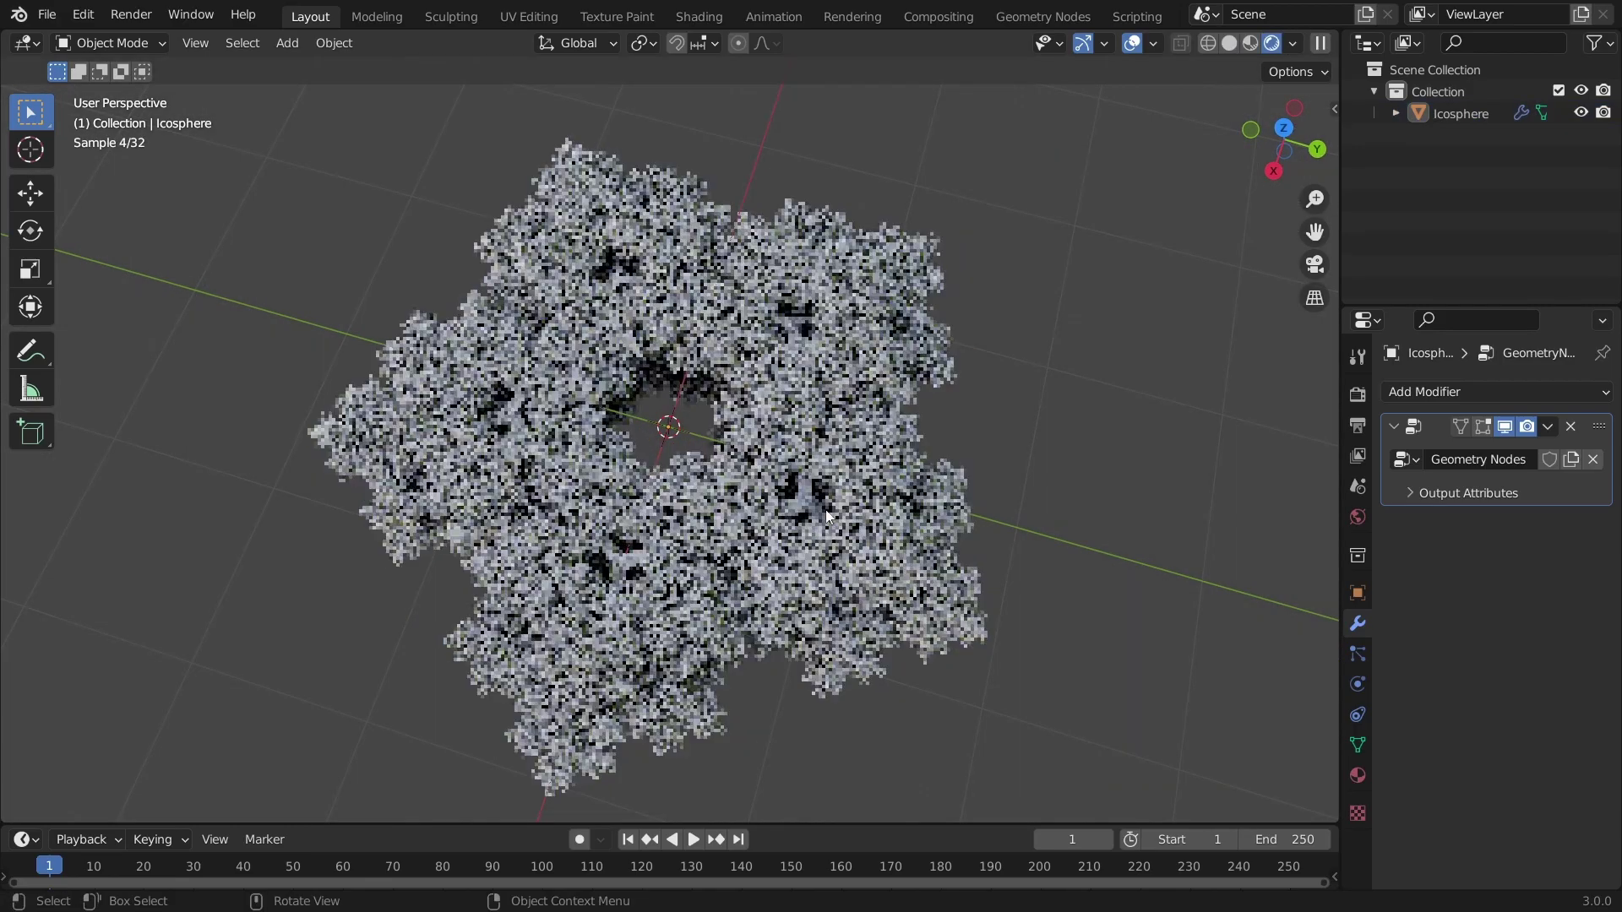
middle_click_drag(820, 600, 1127, 430)
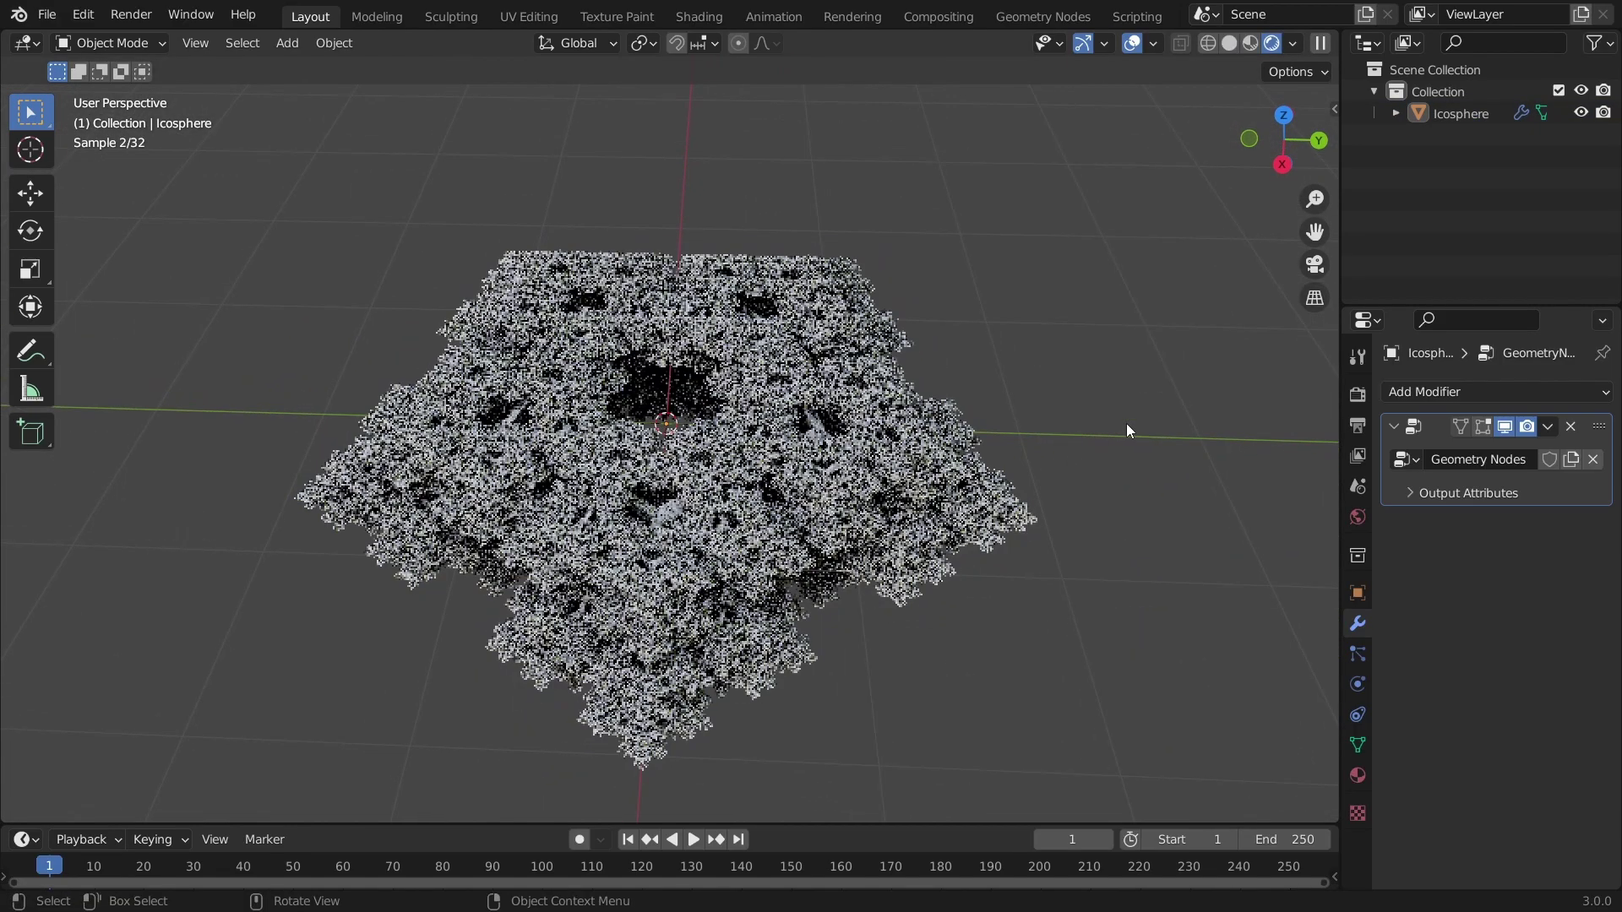
Try a monkey head as the fractal's base mesh.
key("shift+a")
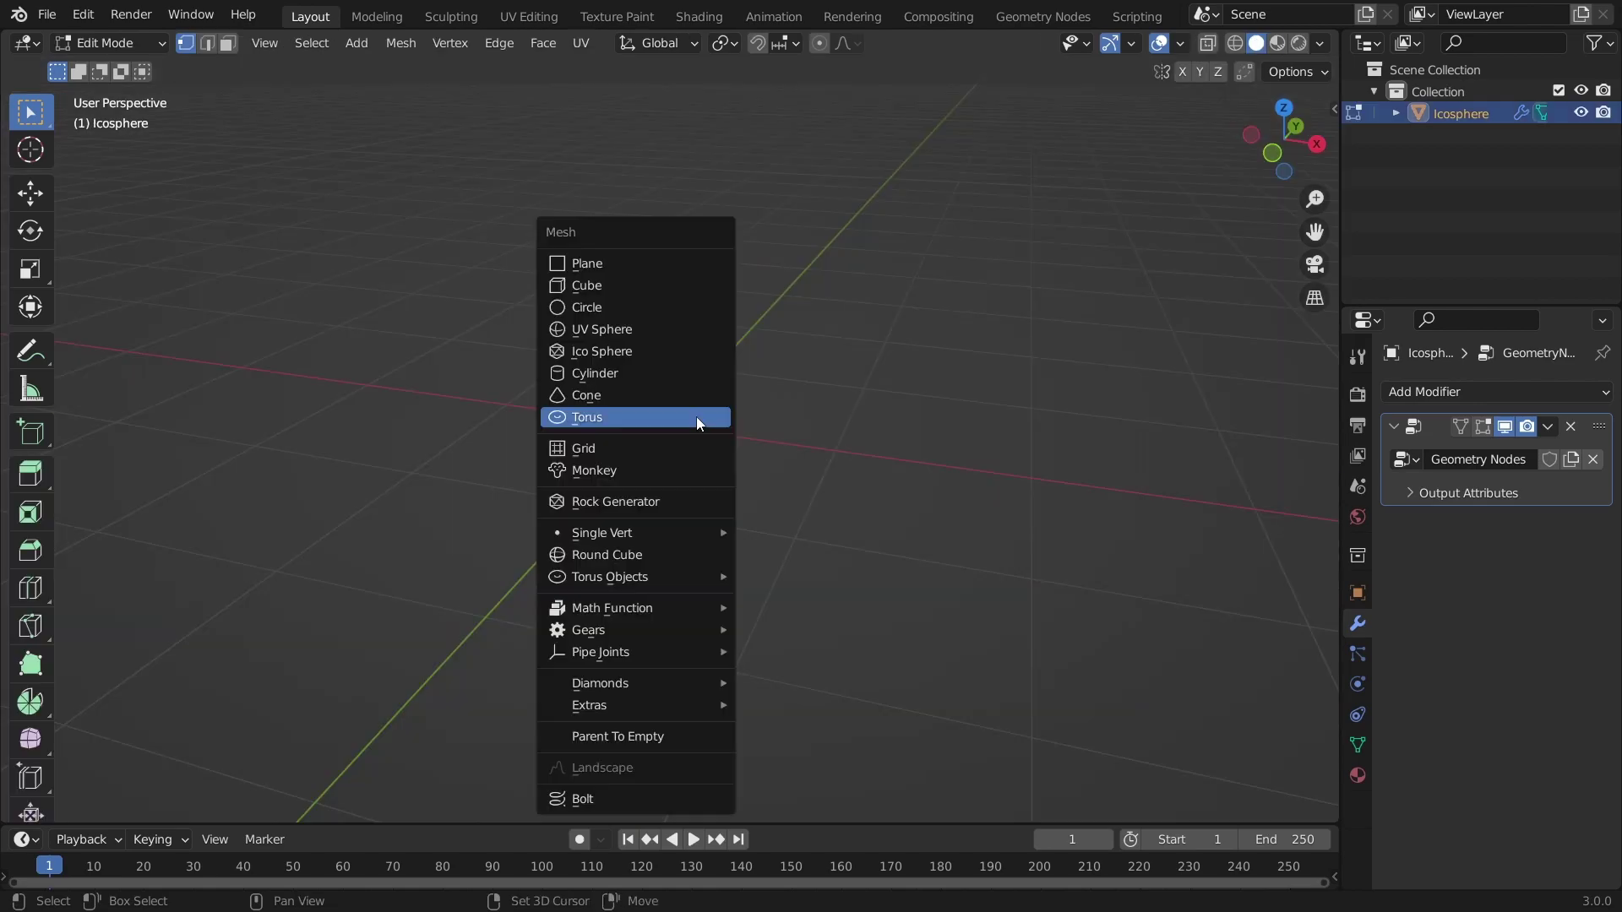
left_click(628, 470)
middle_click_drag(629, 481, 906, 402)
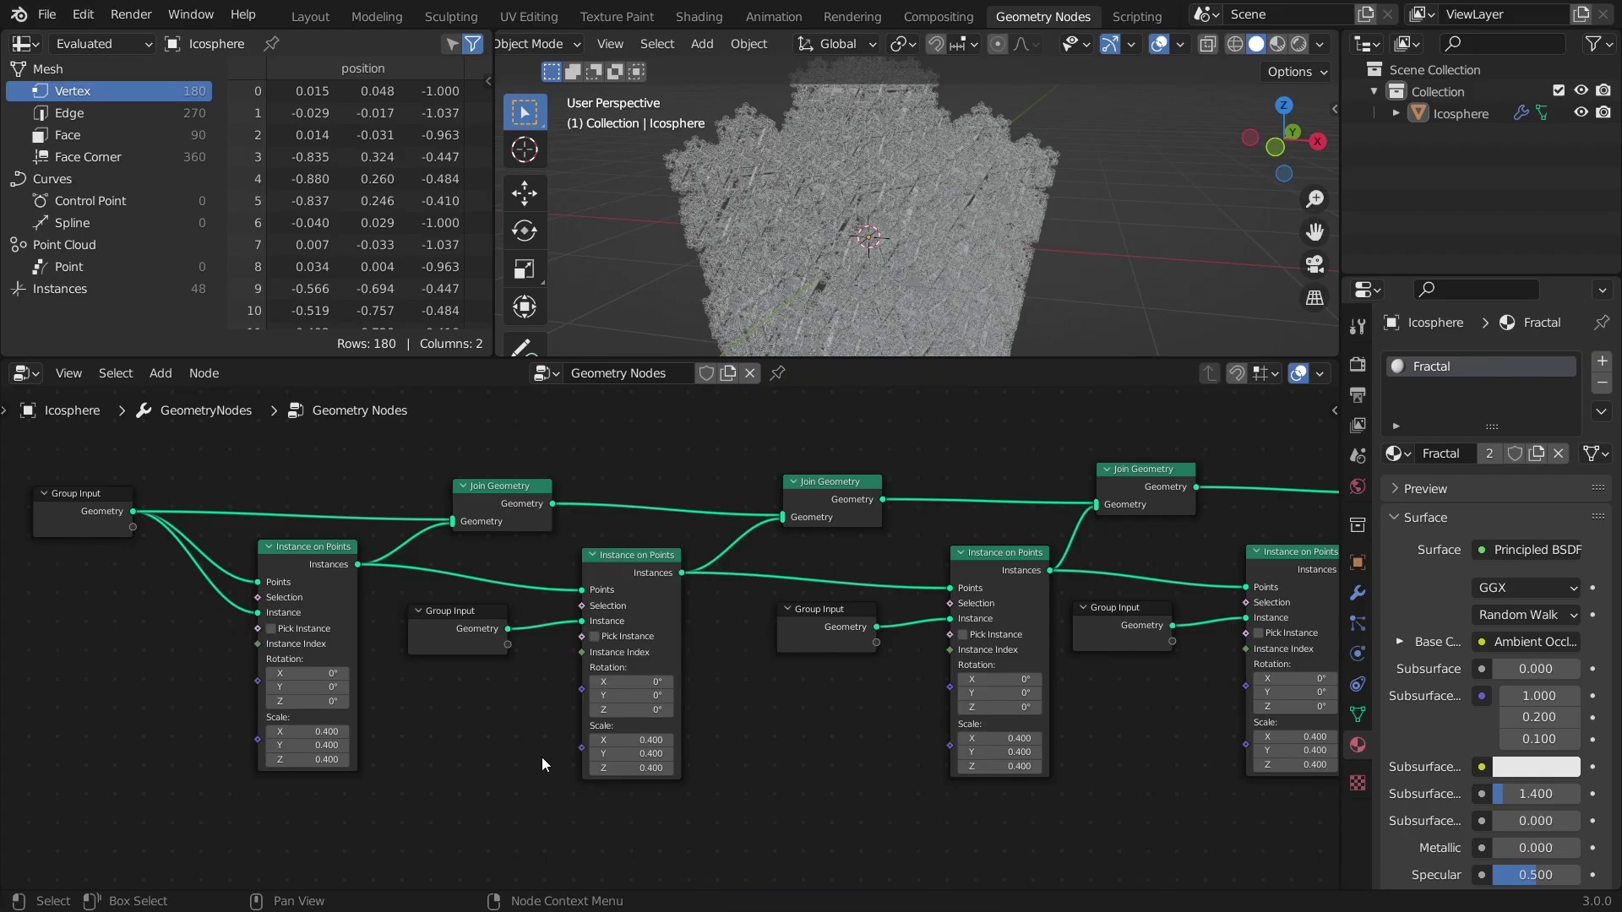
Add a Cube mesh primitive node and connect it to the second Instance on Points node's Instance input.
middle_click_drag(460, 763, 610, 680)
key("shift+a")
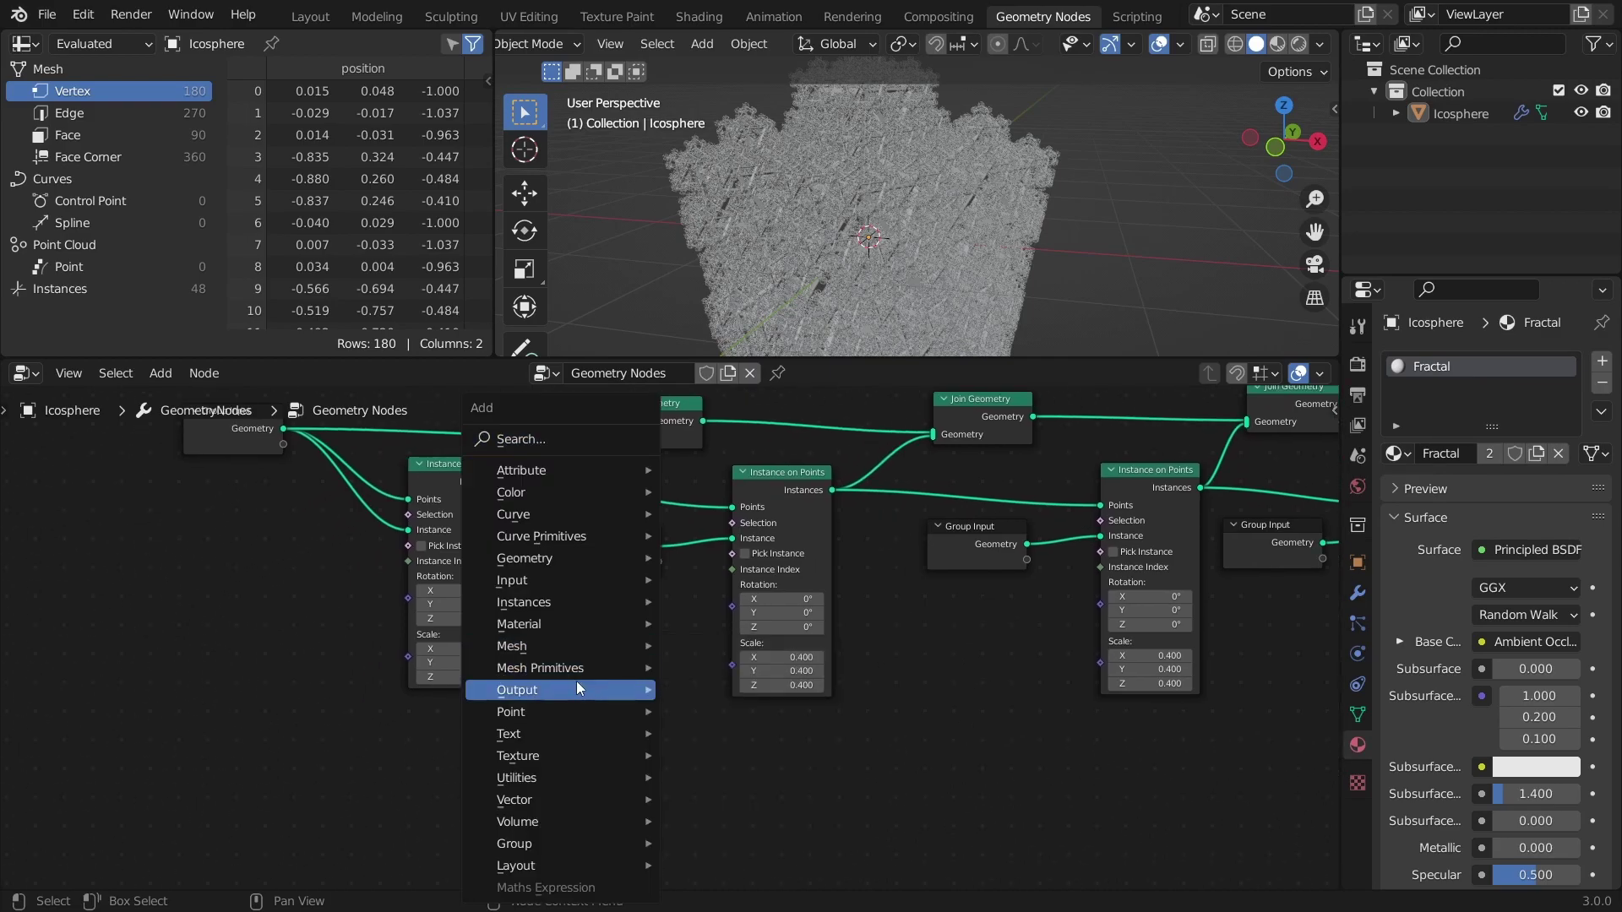
mouse_move(583, 668)
left_click(708, 689)
left_click(594, 614)
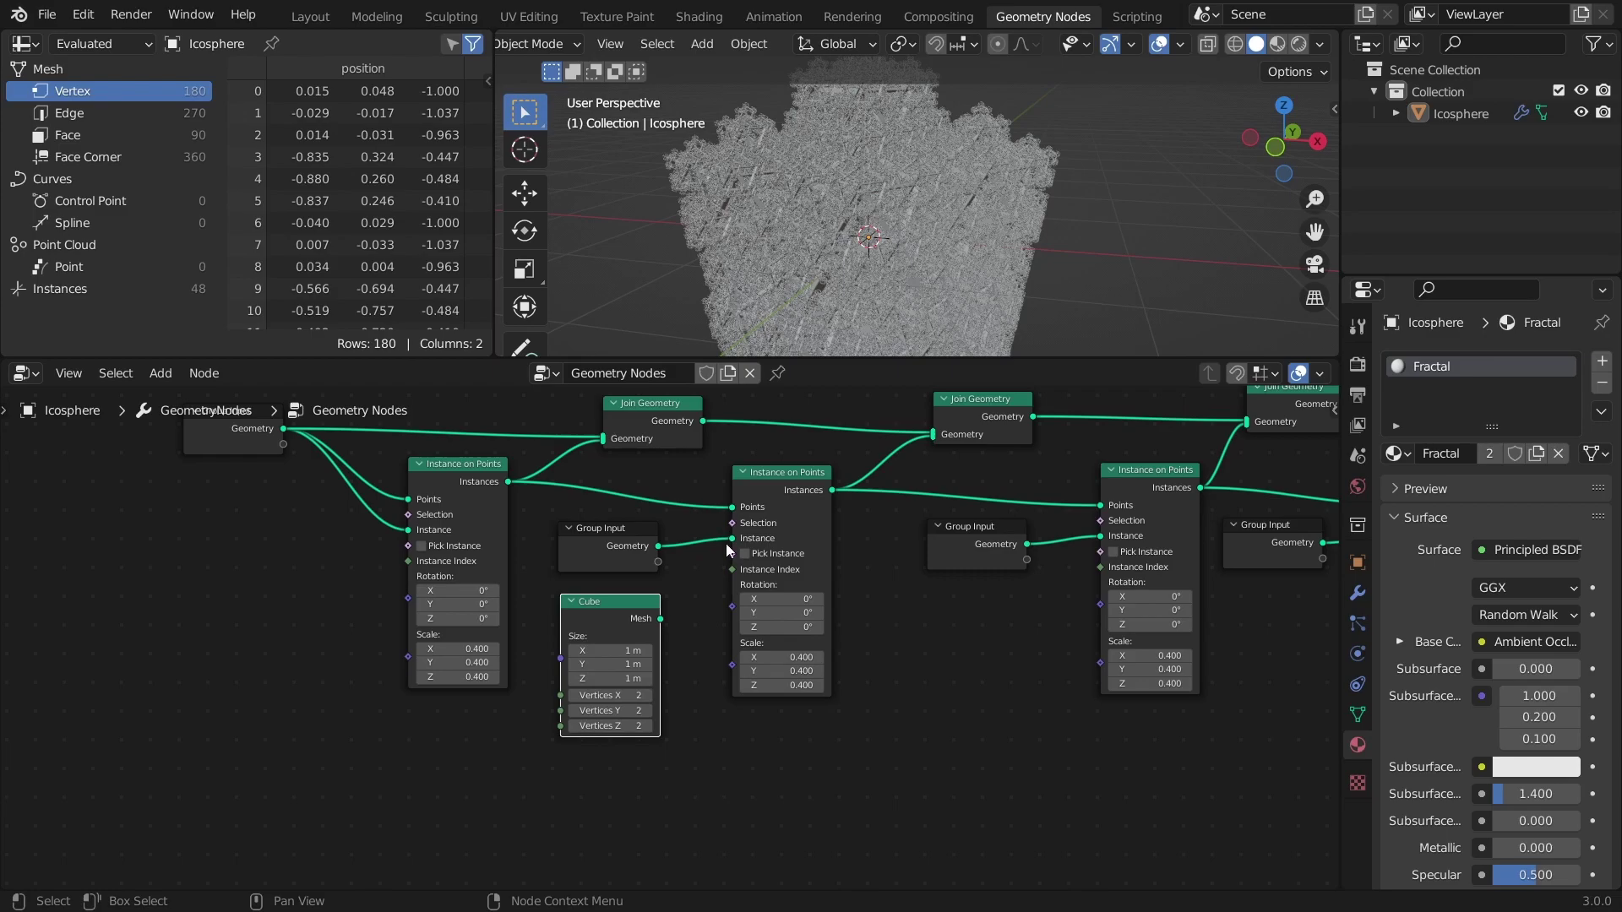
left_click_drag(682, 595, 731, 539)
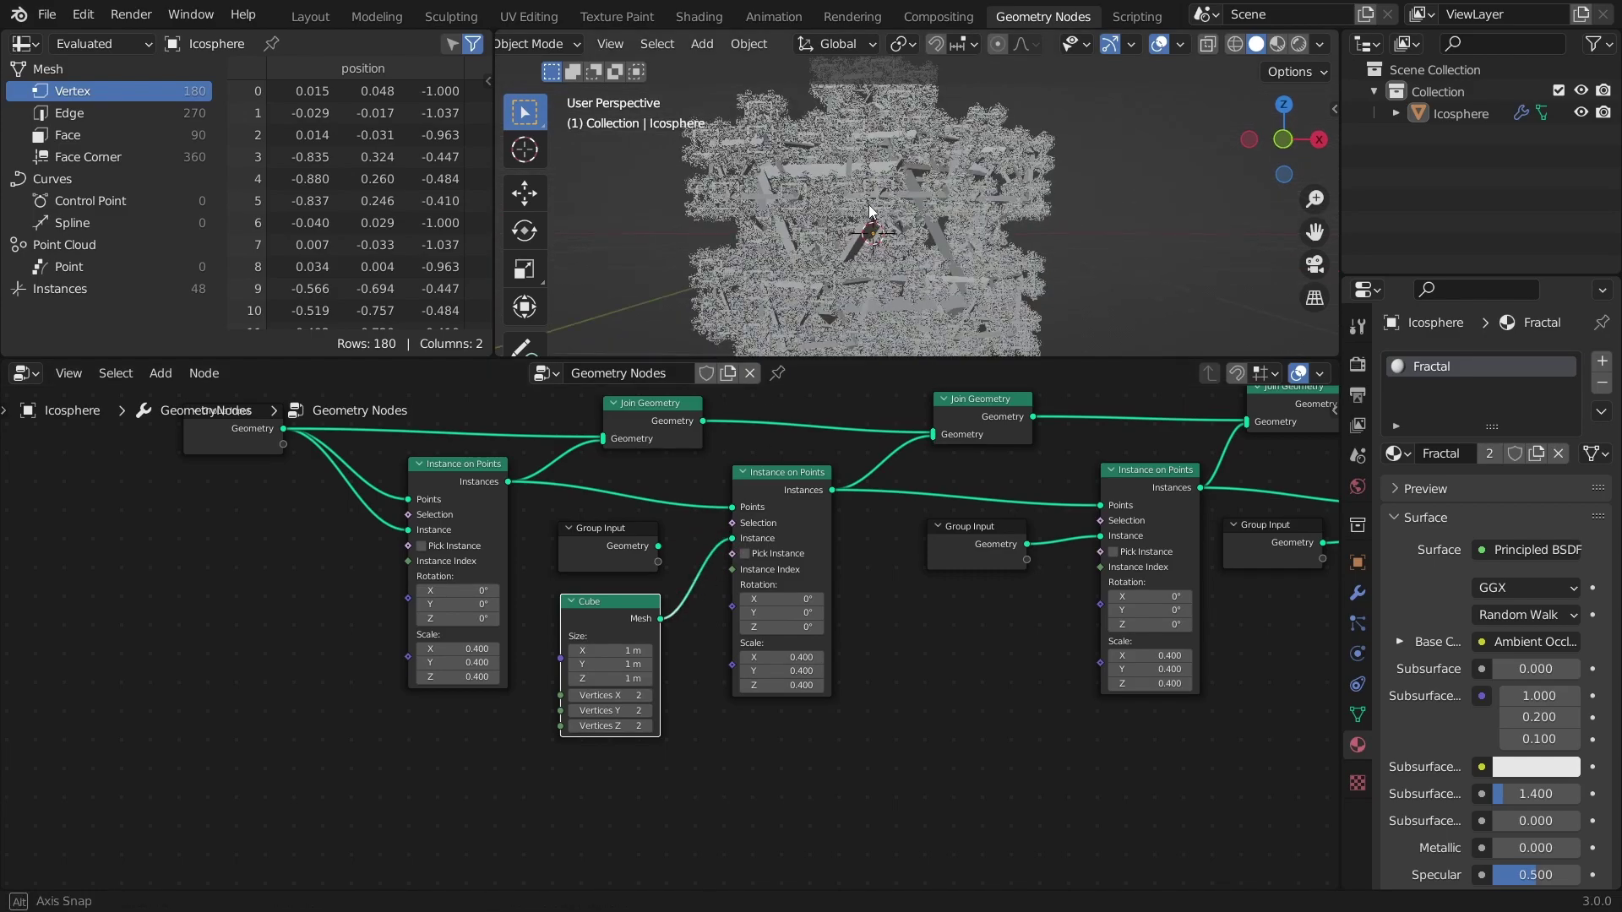
Duplicate the Cube node and connect the copy to the third Instance on Points node's Instance input.
middle_click_drag(596, 625, 501, 624)
key("shift+d")
left_click(870, 623)
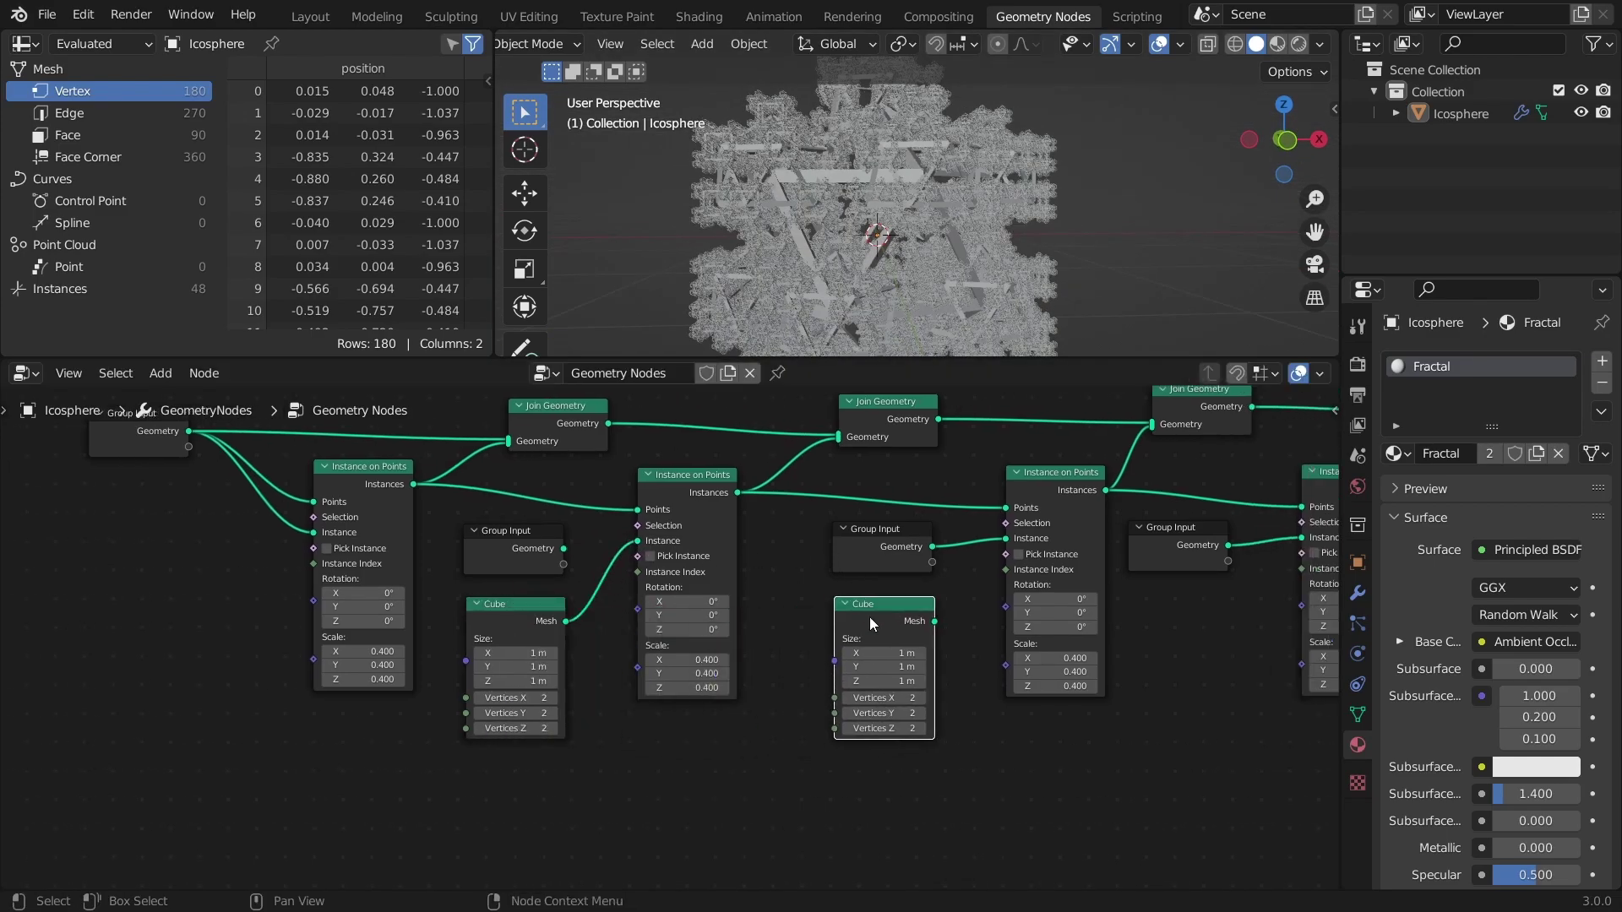
left_click_drag(950, 620, 1005, 538)
middle_click_drag(1006, 235, 949, 250)
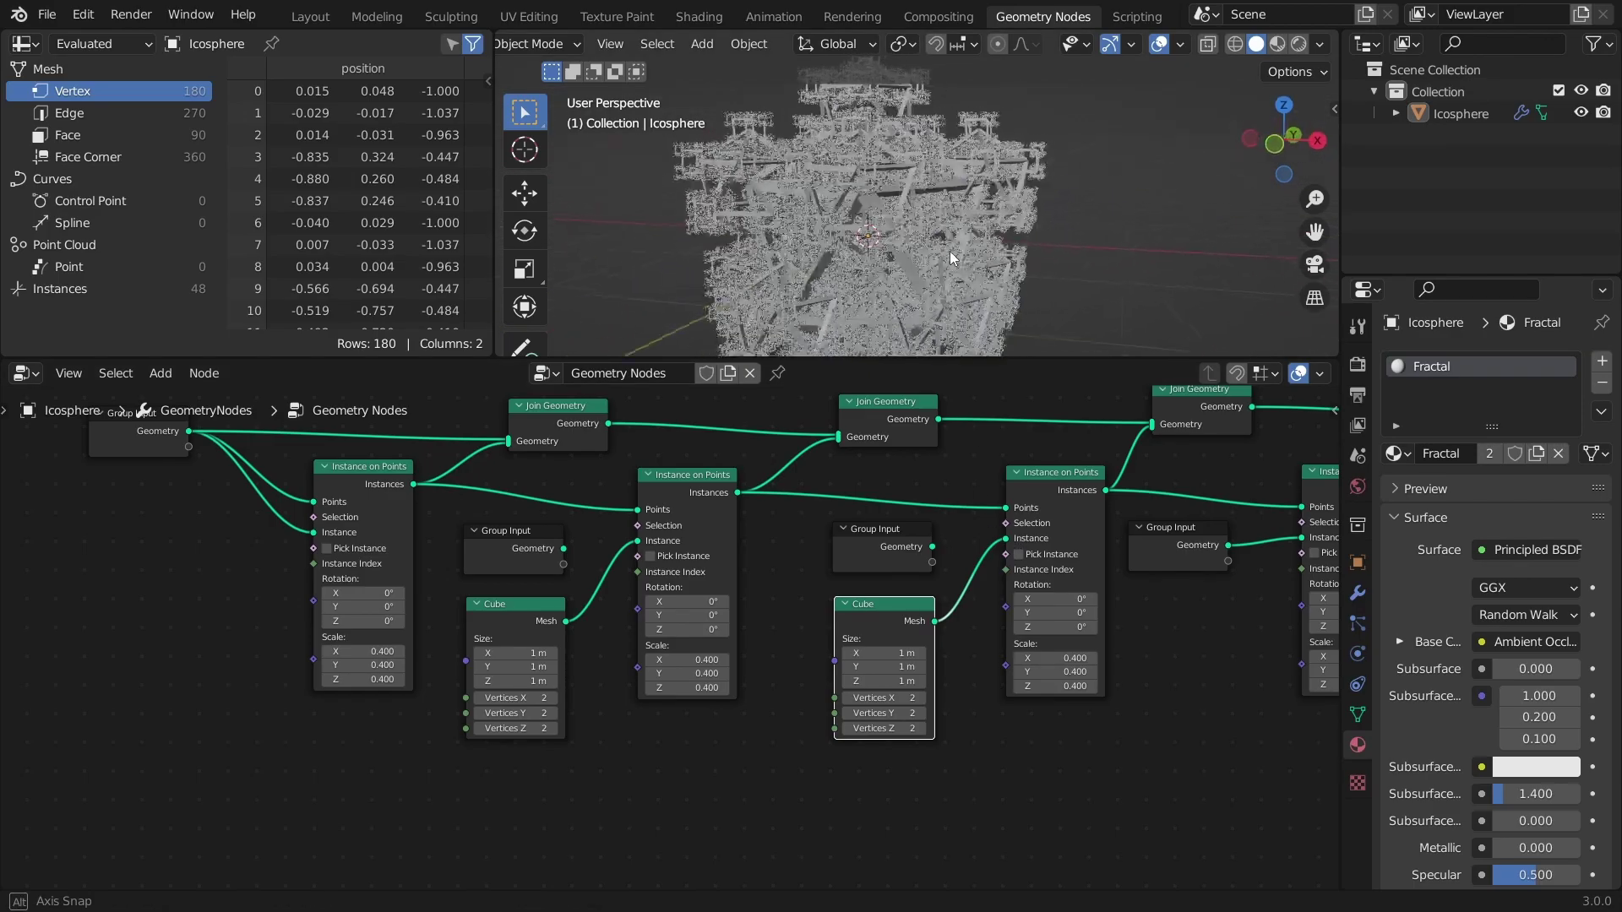